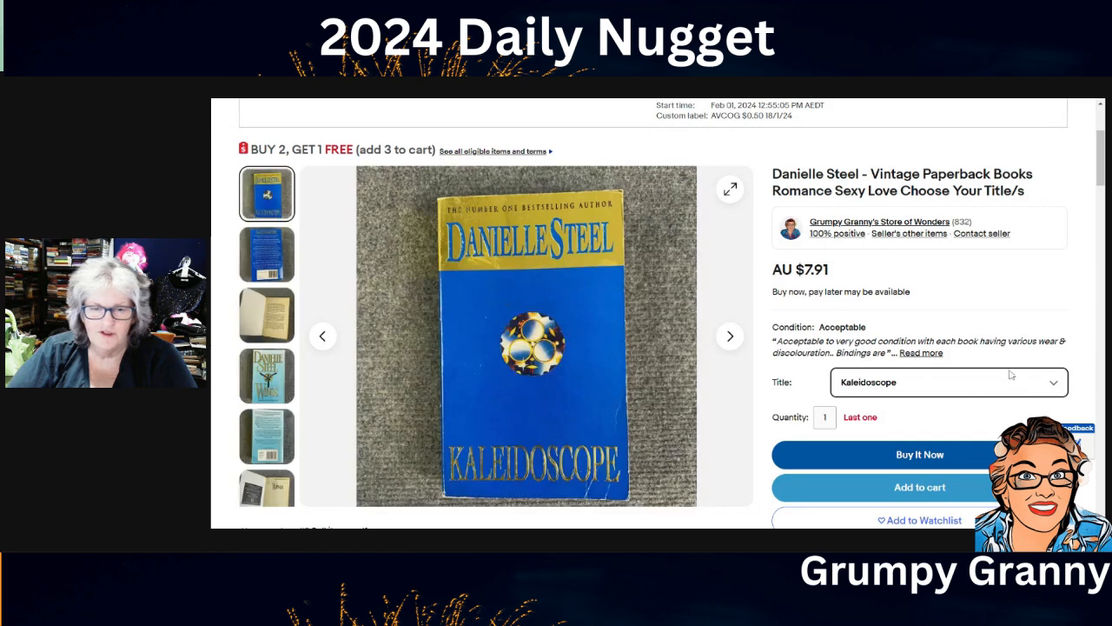
Try to add the Danielle Steel title Kaleidoscope to the cart
scroll(1022, 360, "down", 1)
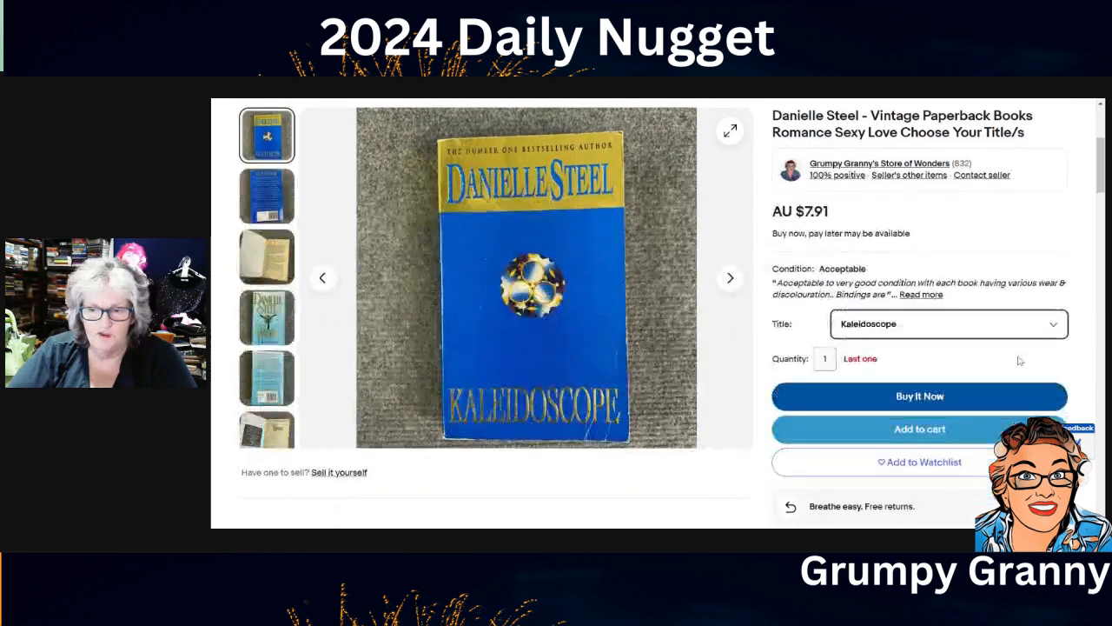
left_click(927, 428)
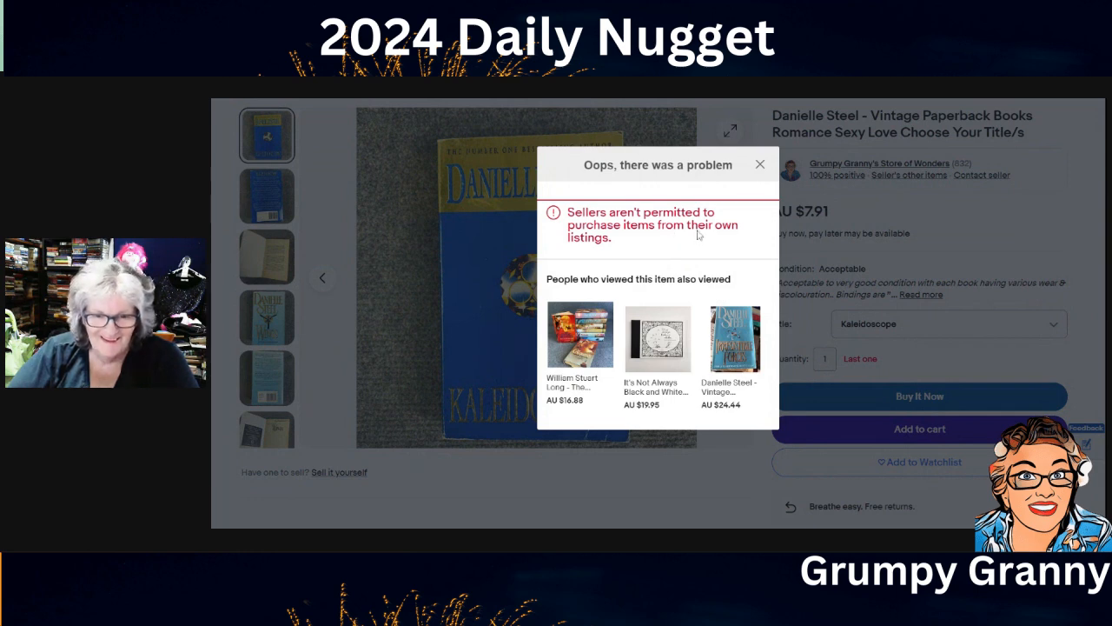
left_click(760, 166)
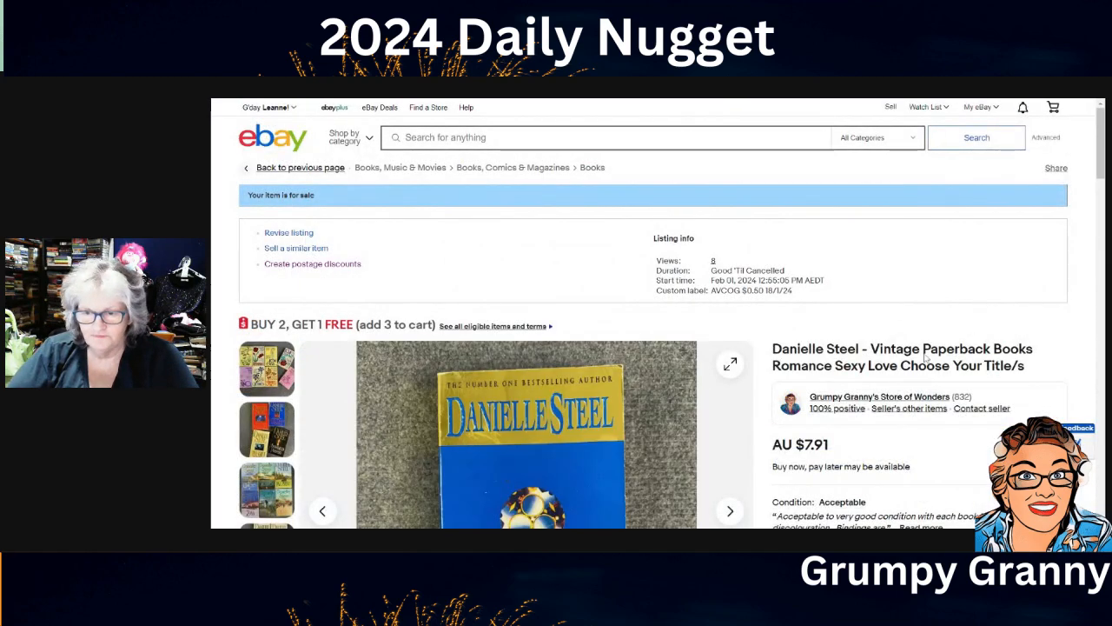
Choose the title Impossible in the Danielle Steel listing and review the item specifics and the seller's description
scroll(1059, 322, "down", 3)
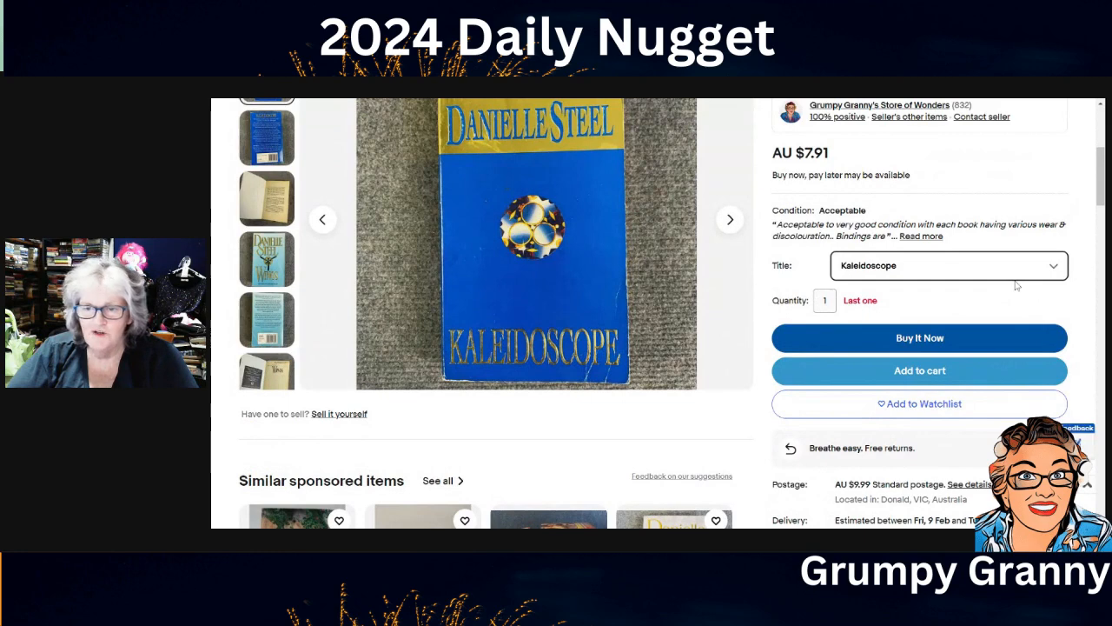
left_click(1015, 286)
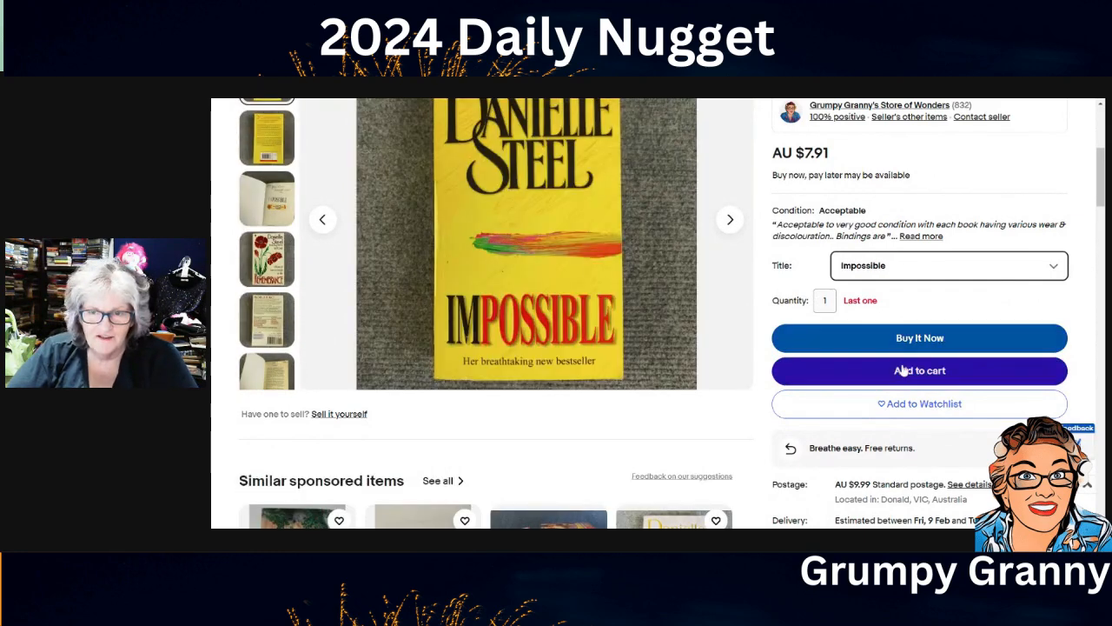
scroll(922, 344, "down", 3)
scroll(908, 345, "down", 8)
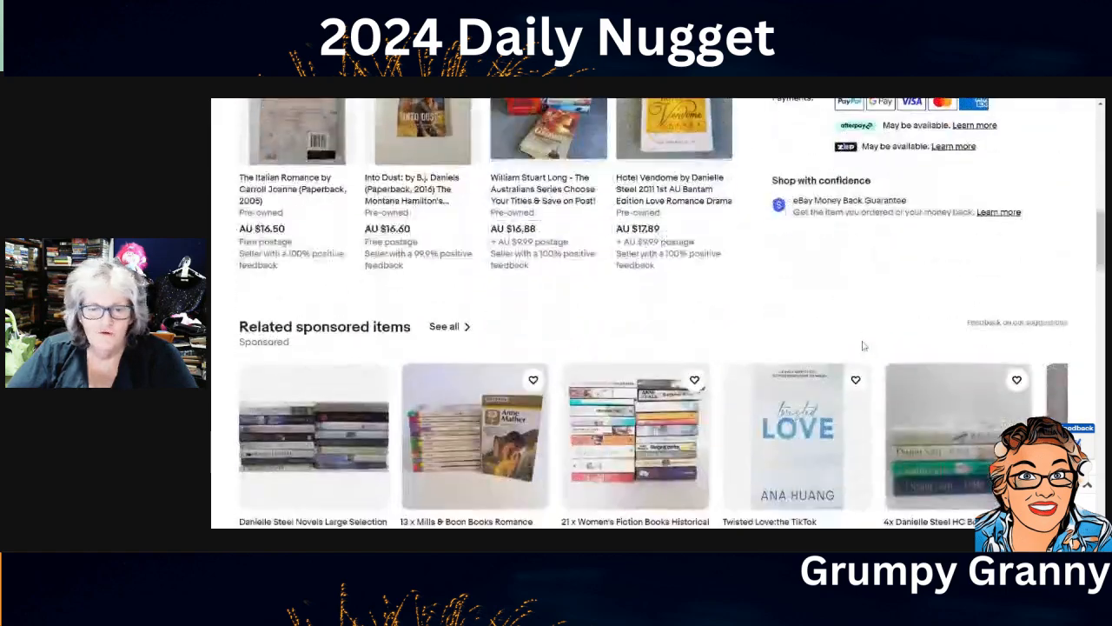
scroll(847, 356, "down", 1)
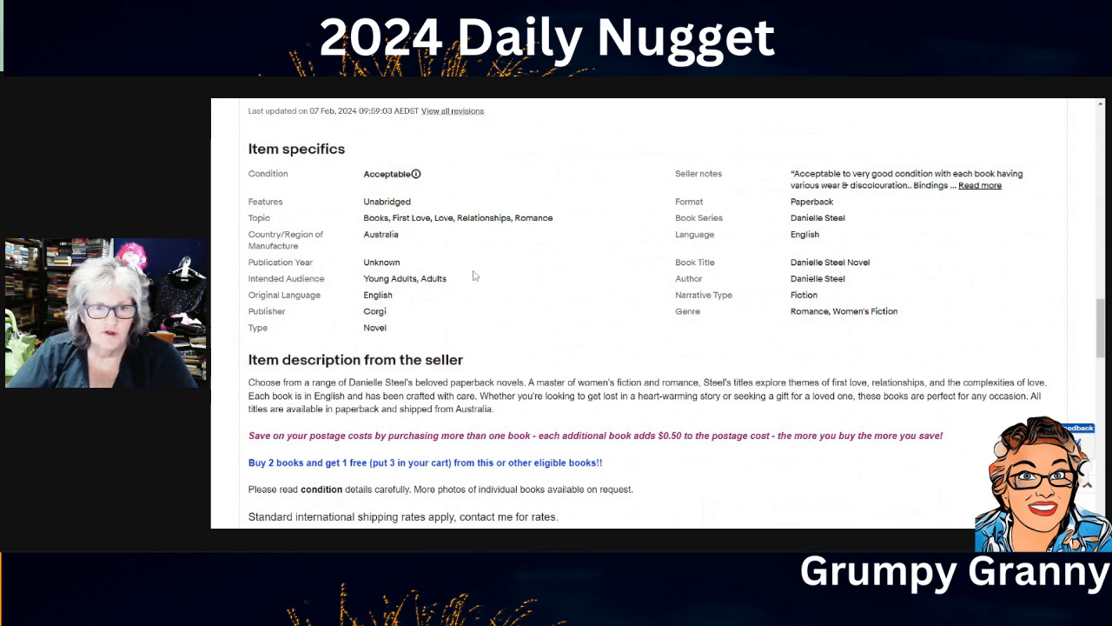
scroll(759, 252, "down", 1)
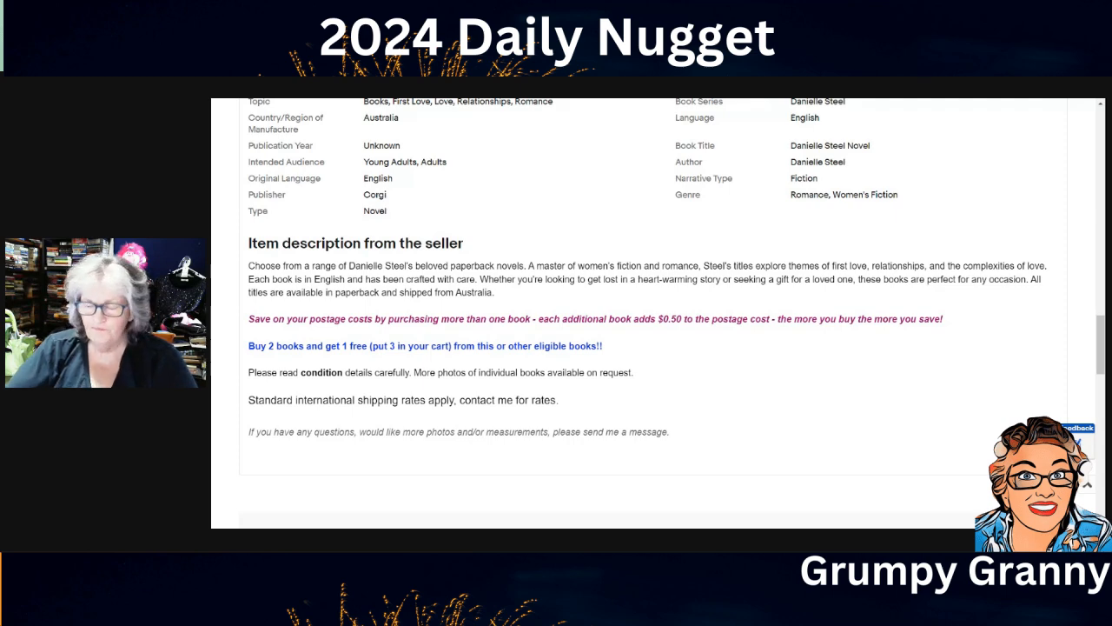
scroll(774, 339, "down", 1)
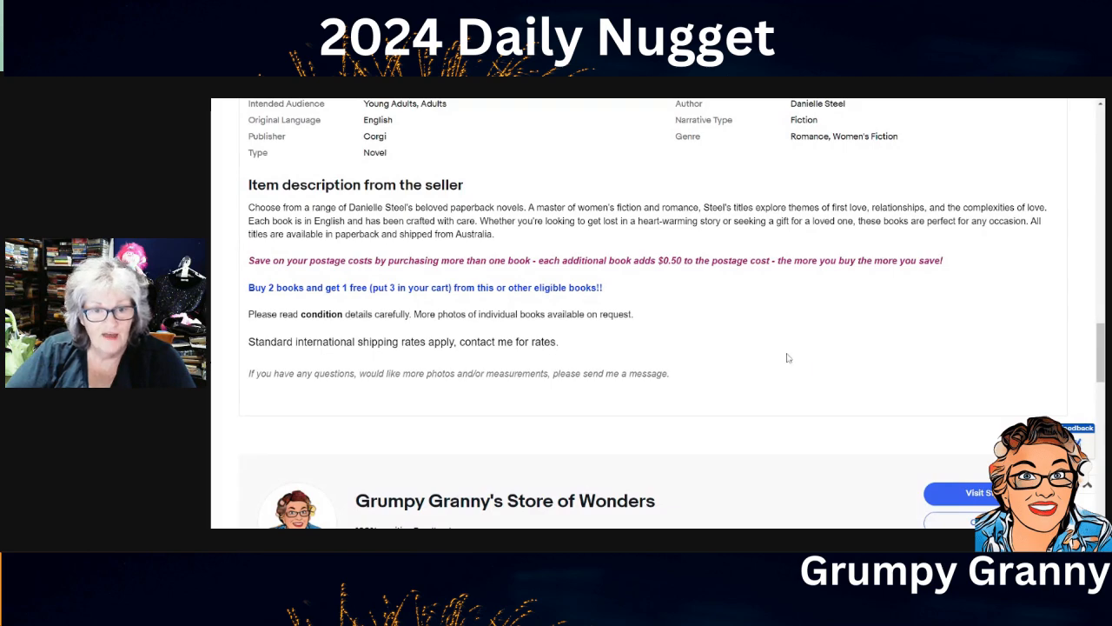
Open the eligible items and terms of the Buy 2, Get 1 Free offer and look through its books
scroll(789, 357, "up", 4)
scroll(680, 351, "up", 10)
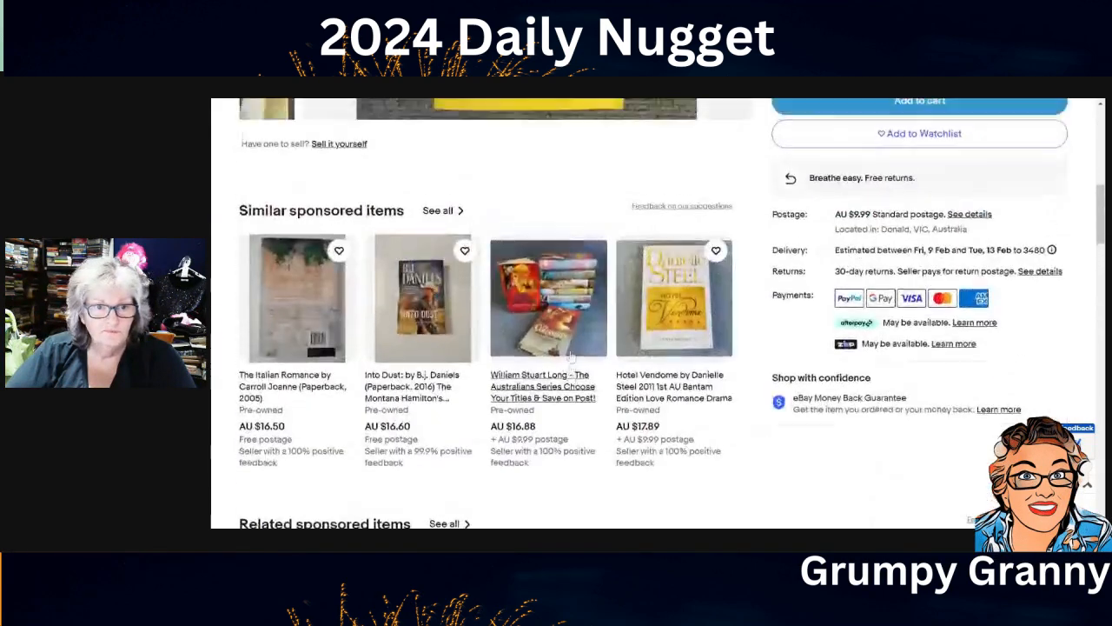
scroll(570, 355, "up", 1)
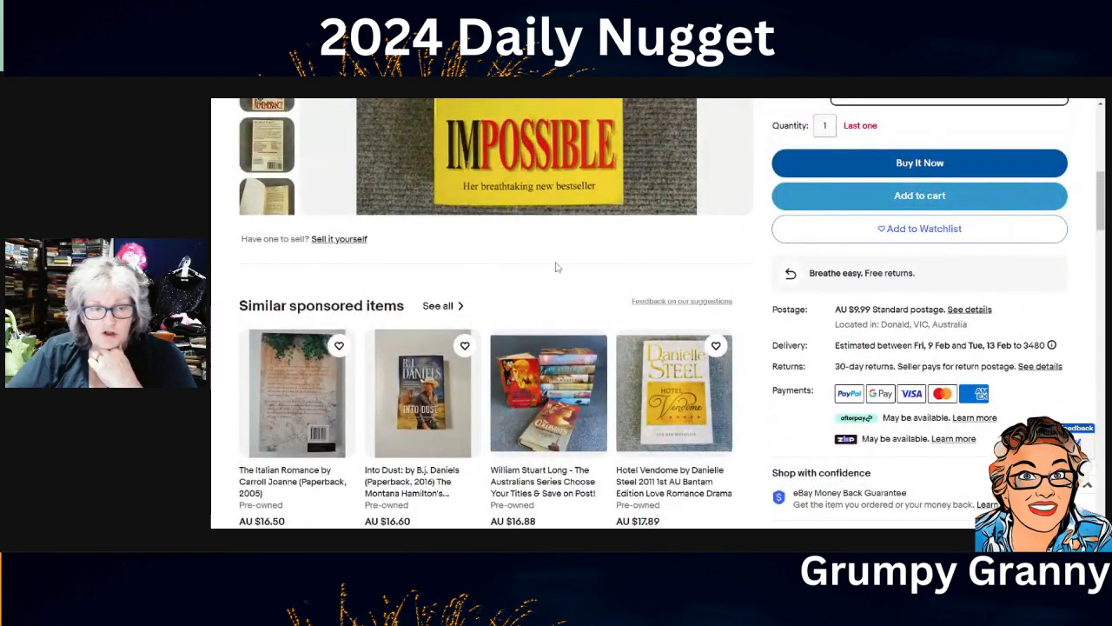
scroll(559, 310, "up", 4)
scroll(552, 306, "up", 1)
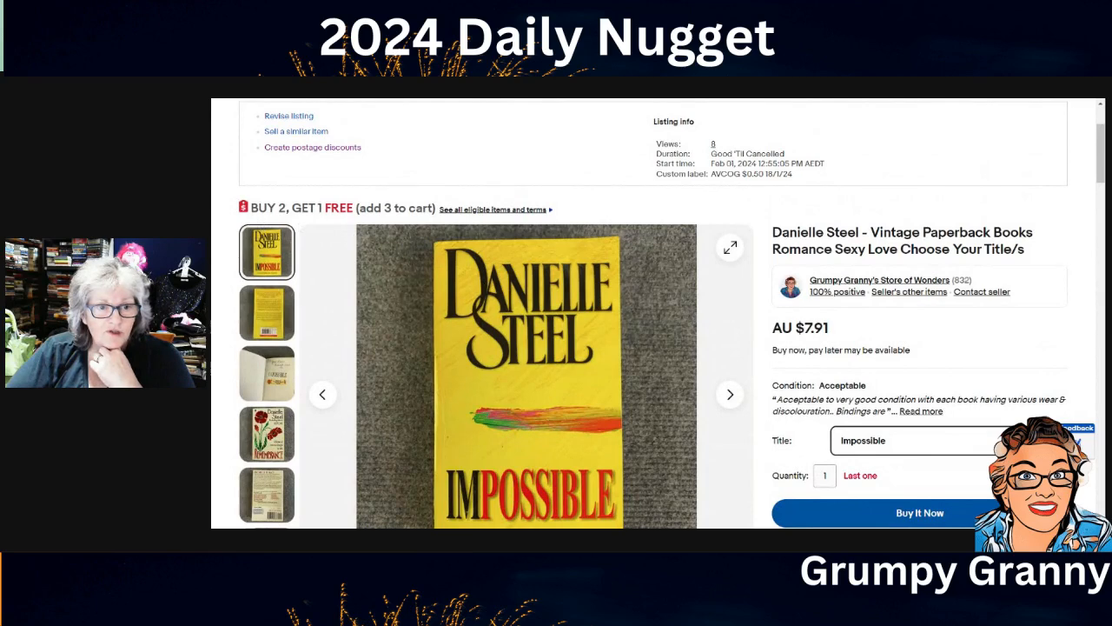
left_click(495, 211)
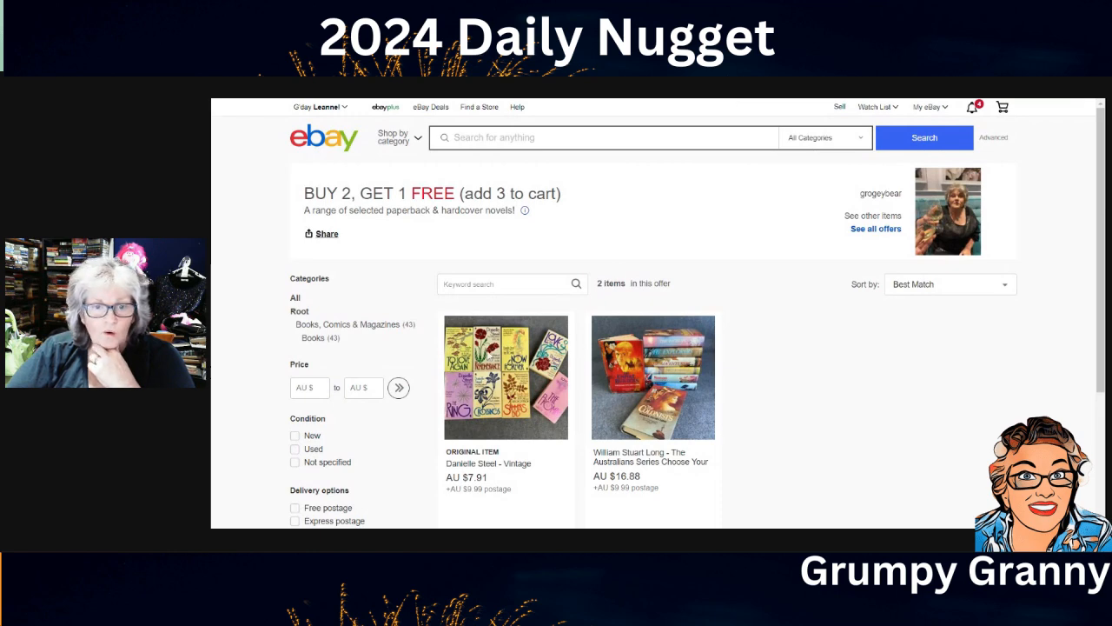
scroll(800, 295, "down", 3)
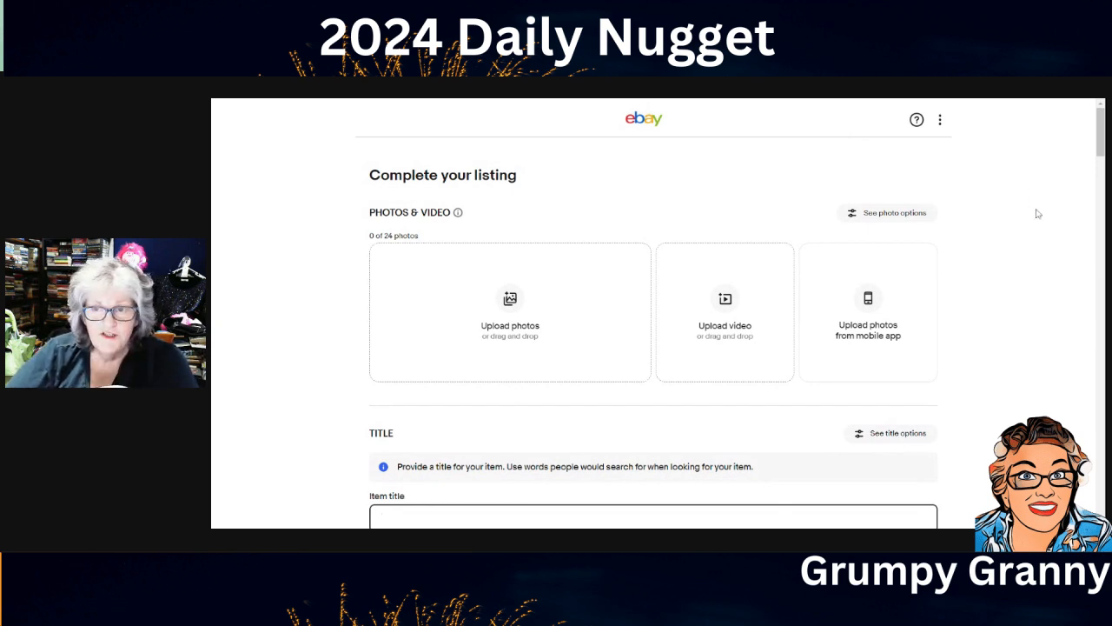
Enter "Danielle Steel - Vintage Paperback Books Romance Sexy Love Choose Your Title/s" as the item title of the new listing
scroll(1037, 212, "down", 1)
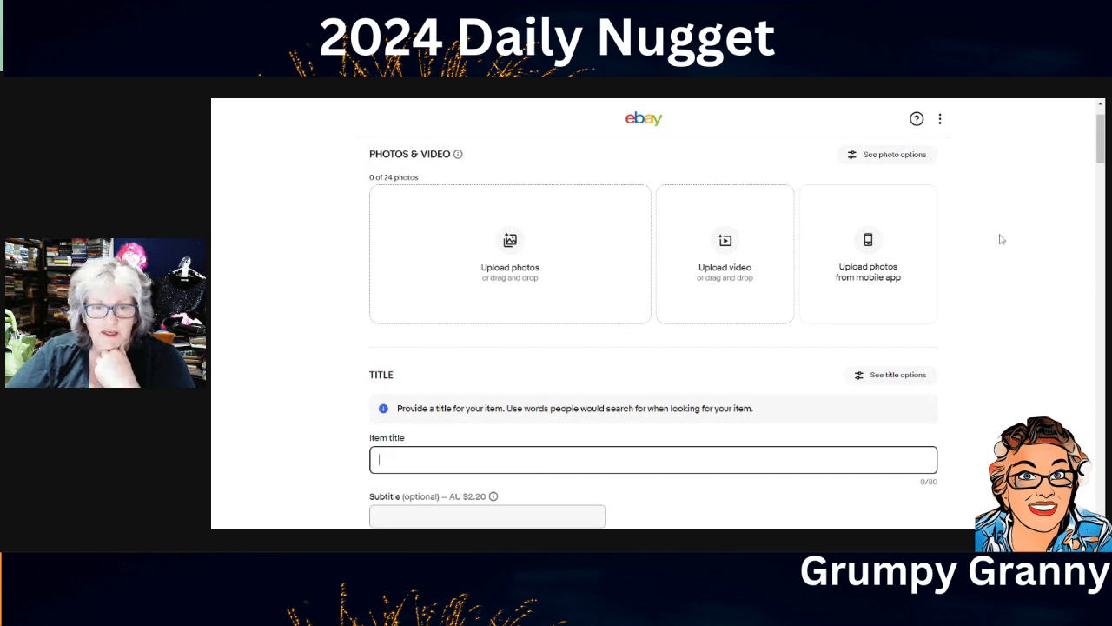
scroll(1001, 241, "down", 2)
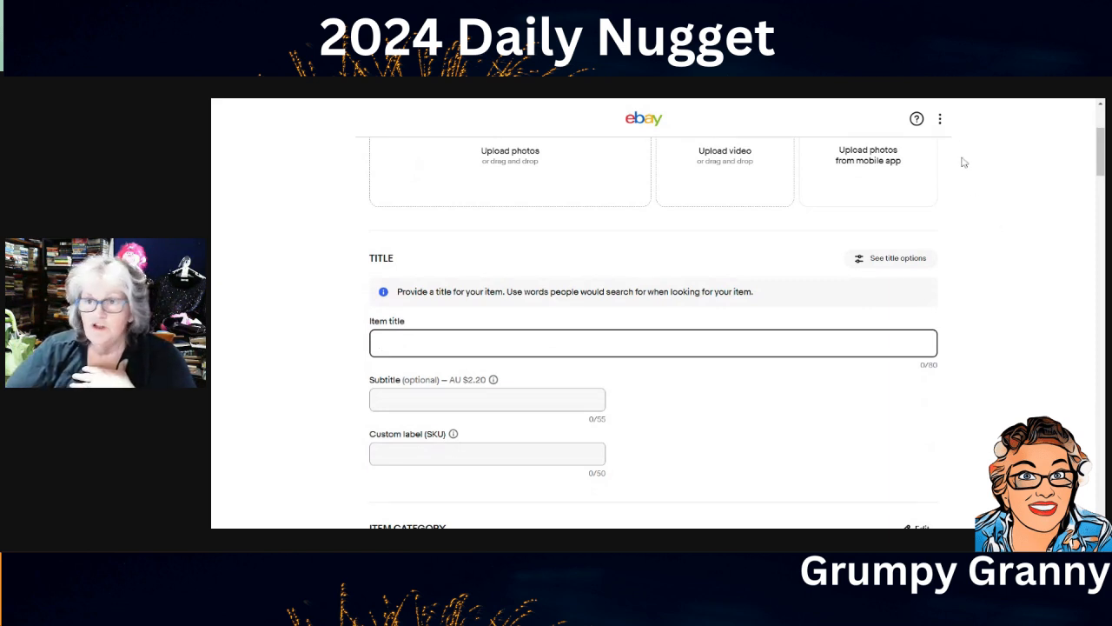
left_click(902, 99)
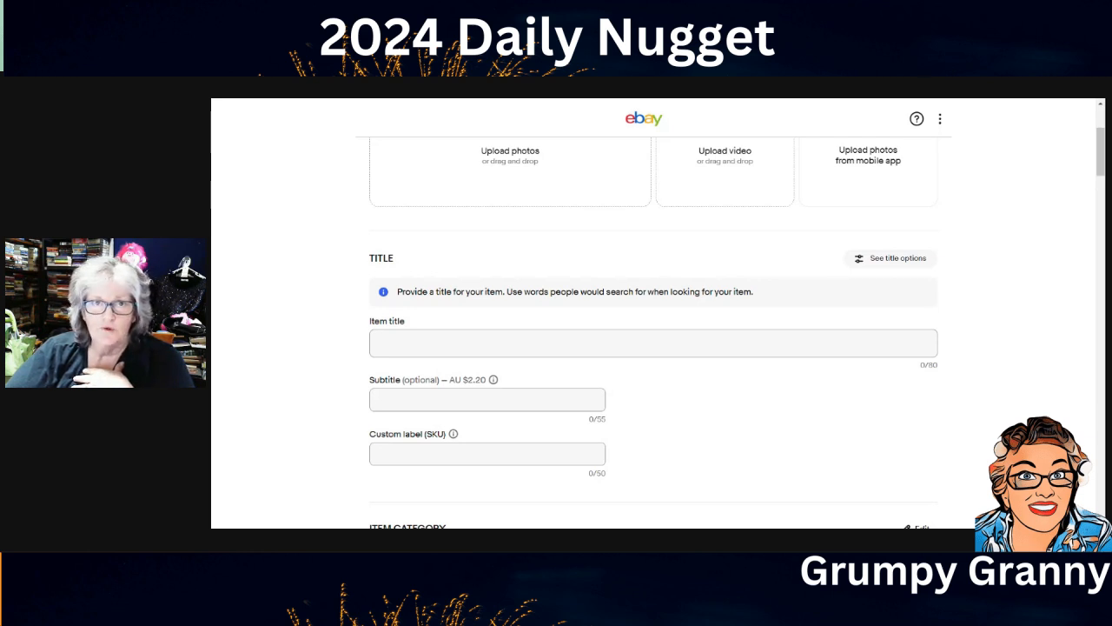
left_click(511, 343)
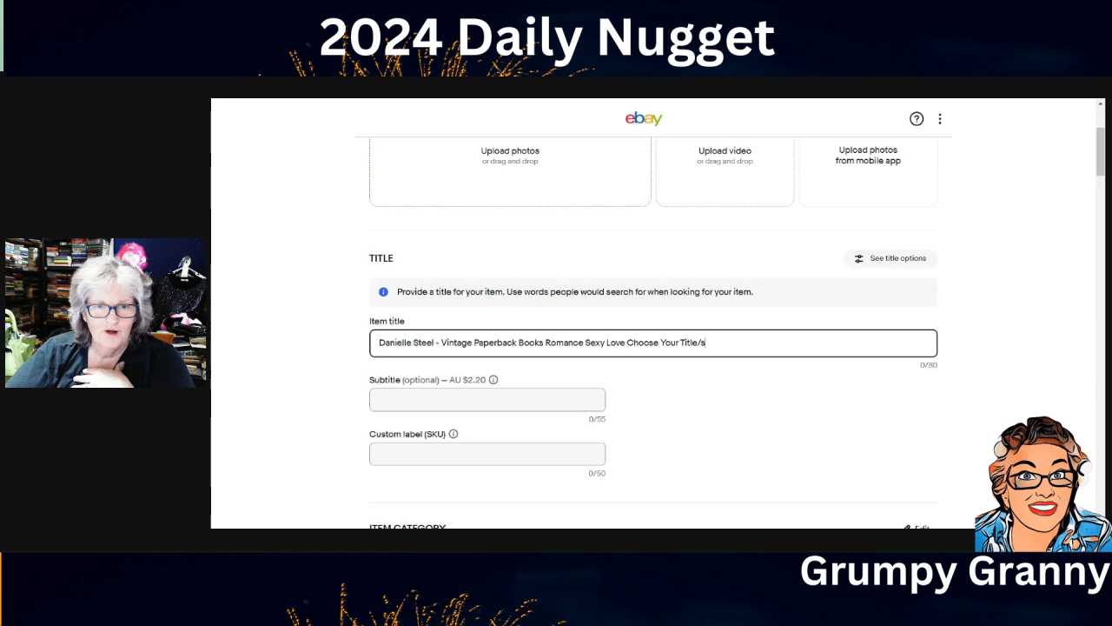
type("Danielle Steel - Vintage Paperback Books Romance Sexy Love Choose Your Title/s")
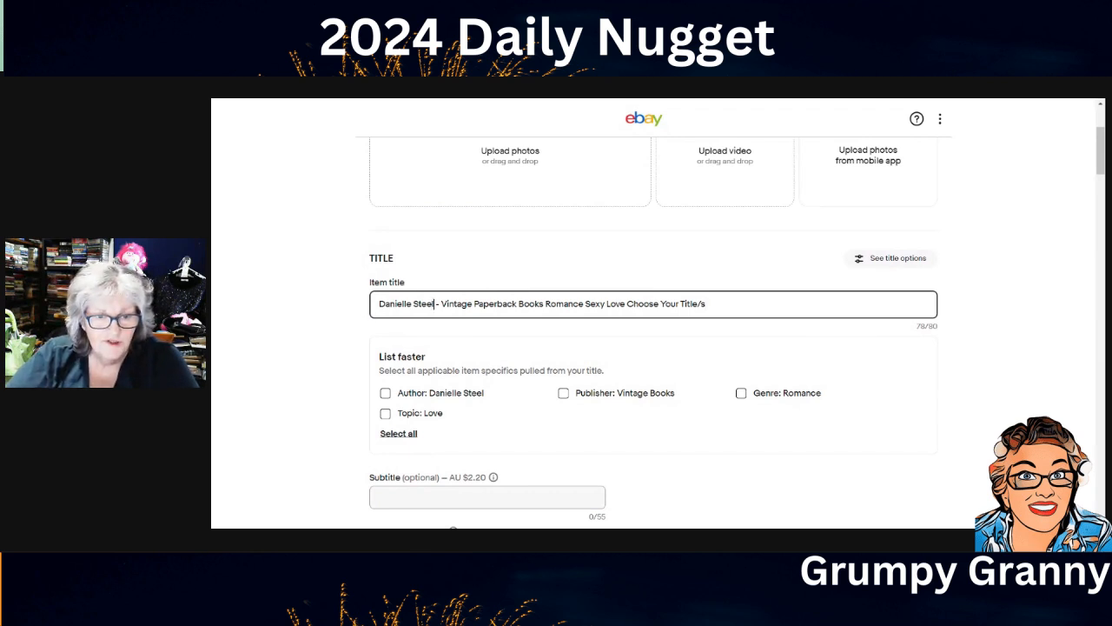
Replace the author "Danielle Steel" in the item title with "Philippa Gregory"
left_click_drag(435, 303, 379, 303)
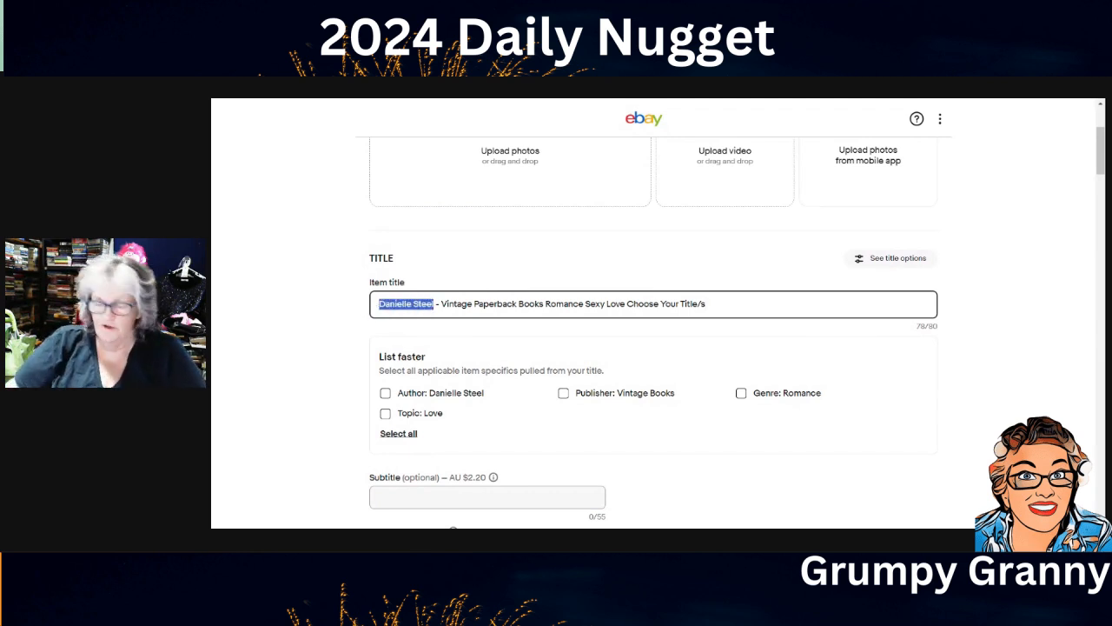
type("Ph")
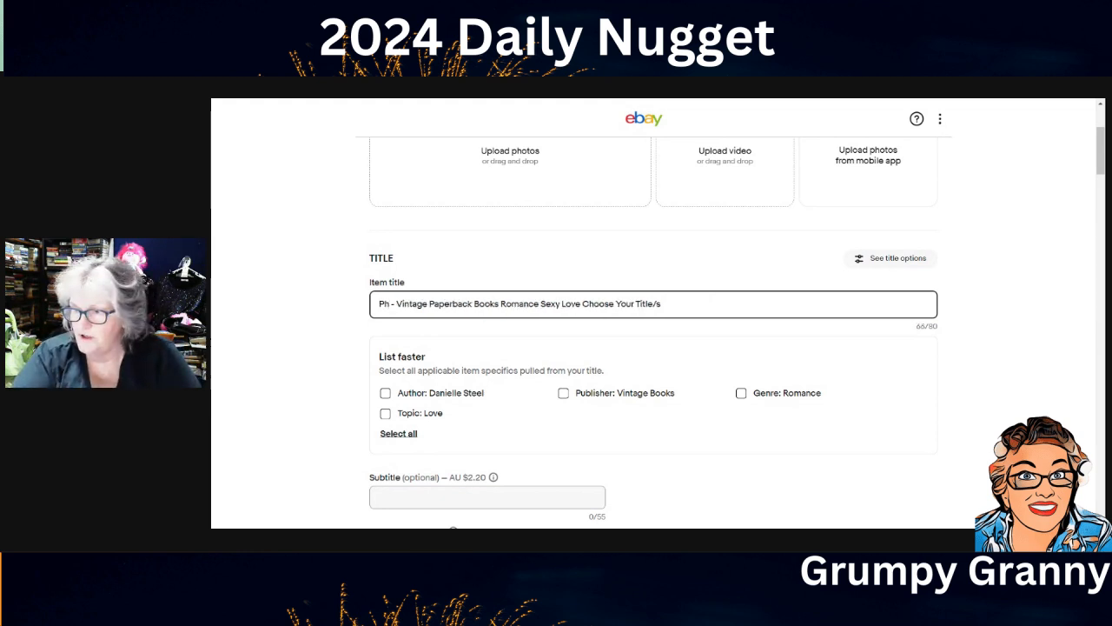
type("ilippa ")
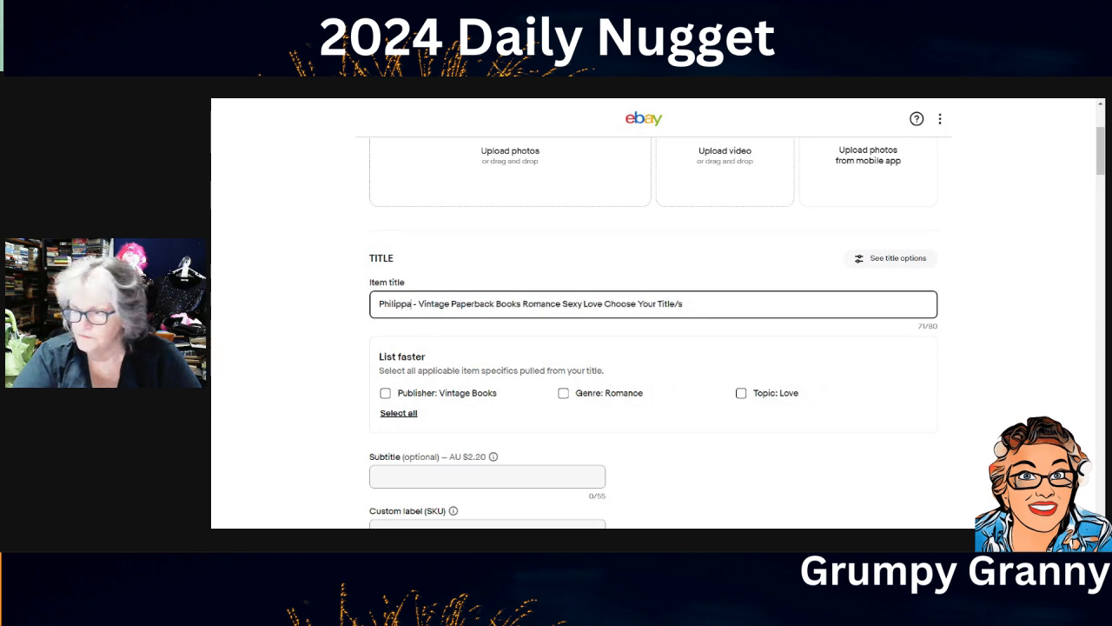
type("Gregory")
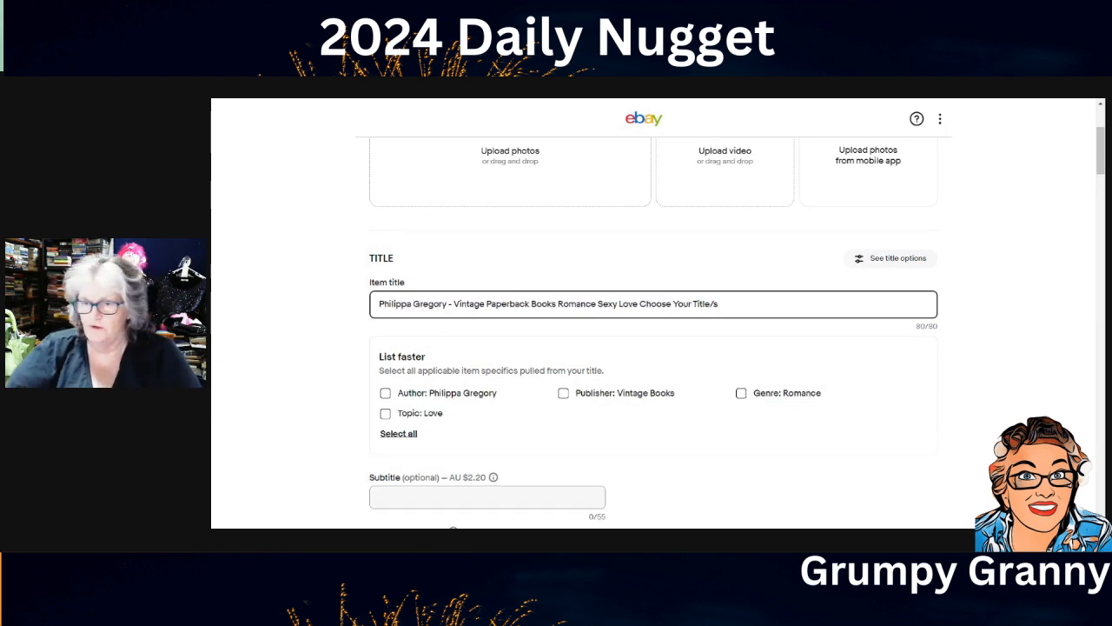
Replace the word "Vintage" in the item title with "Historic"
double_click(470, 304)
key("BackSpace")
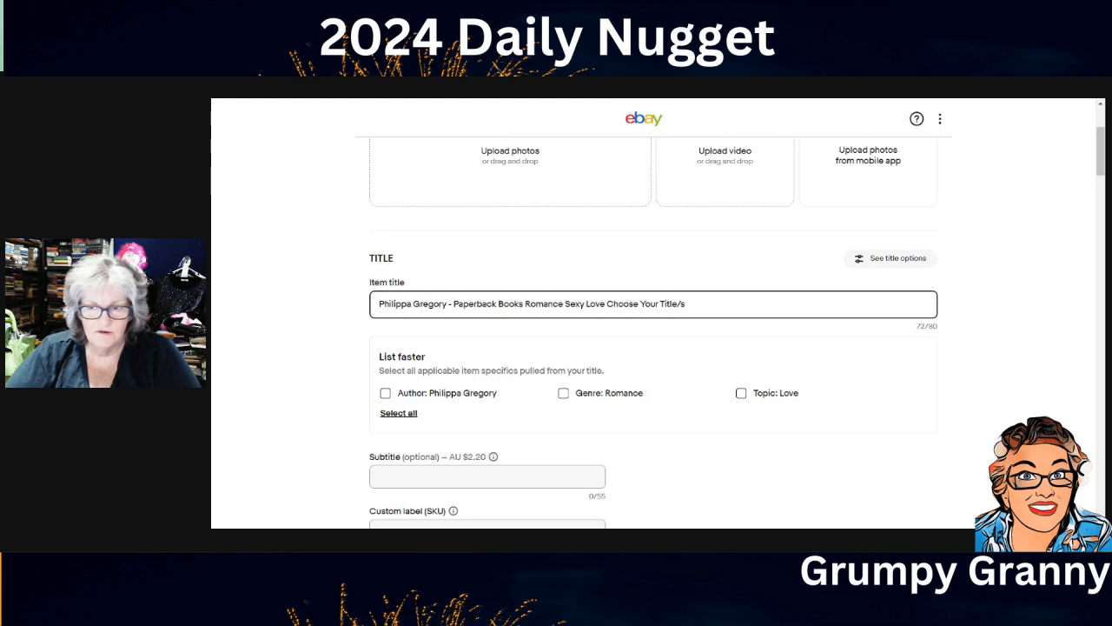
type("Historic")
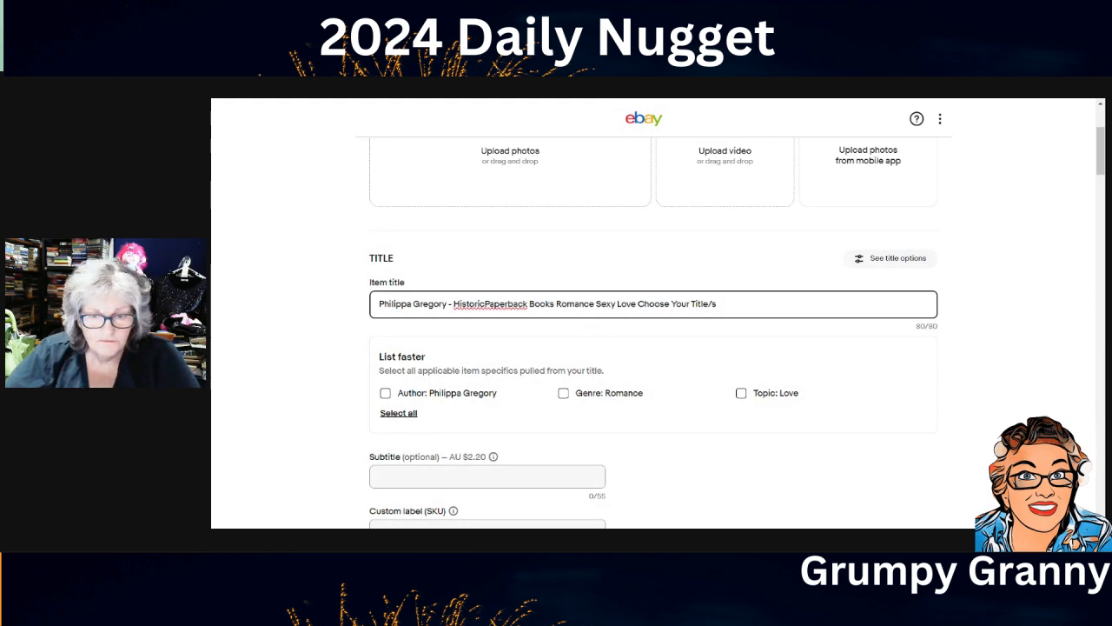
Remove the words "Sexy Love" from the item title
left_click(636, 304)
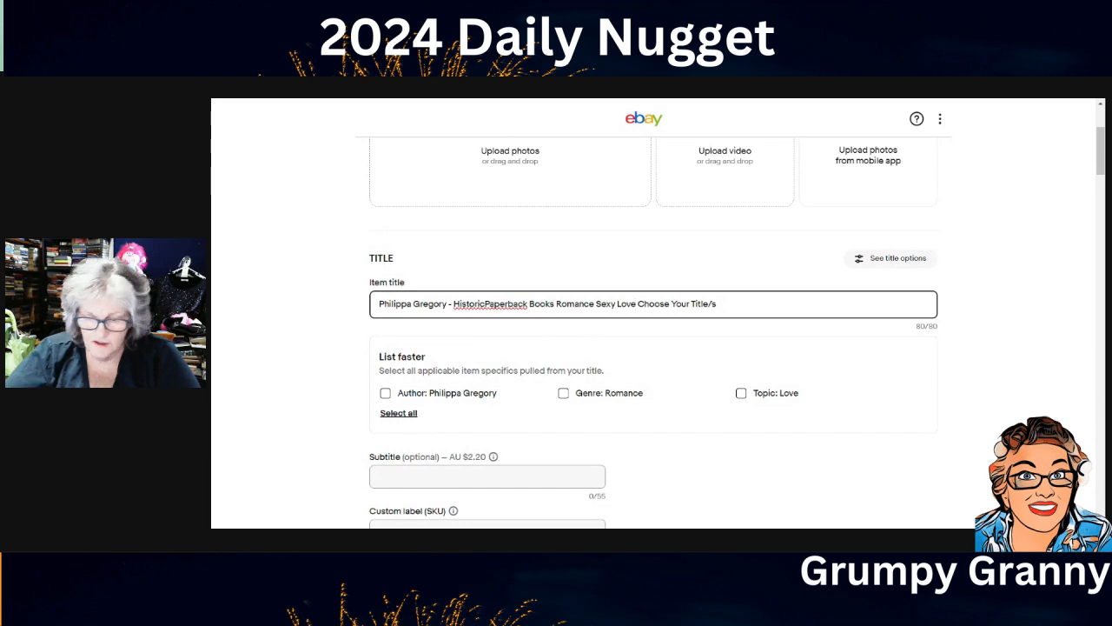
key("BackSpace")
key("BackSpace")
key("BackSpace")
key("BackSpace")
key("BackSpace")
key("BackSpace")
key("BackSpace")
key("BackSpace")
key("BackSpace")
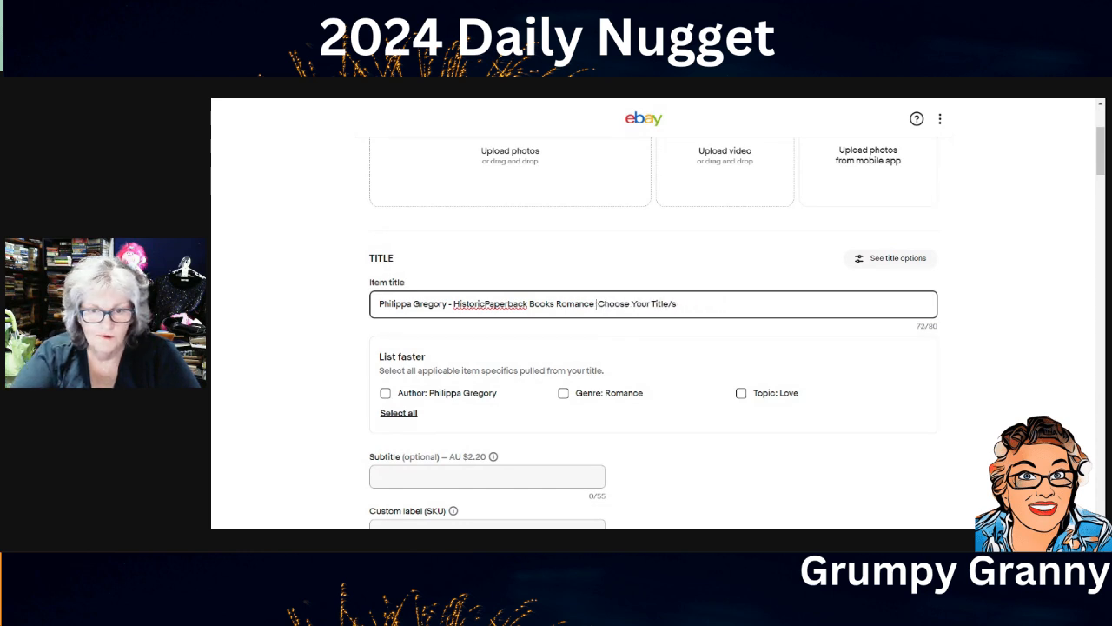
key("BackSpace")
Move "Romance" ahead of "Paperback" in the item title and extend "Historic" to "Historical"
key("ctrl+shift+Left")
key("ctrl+c")
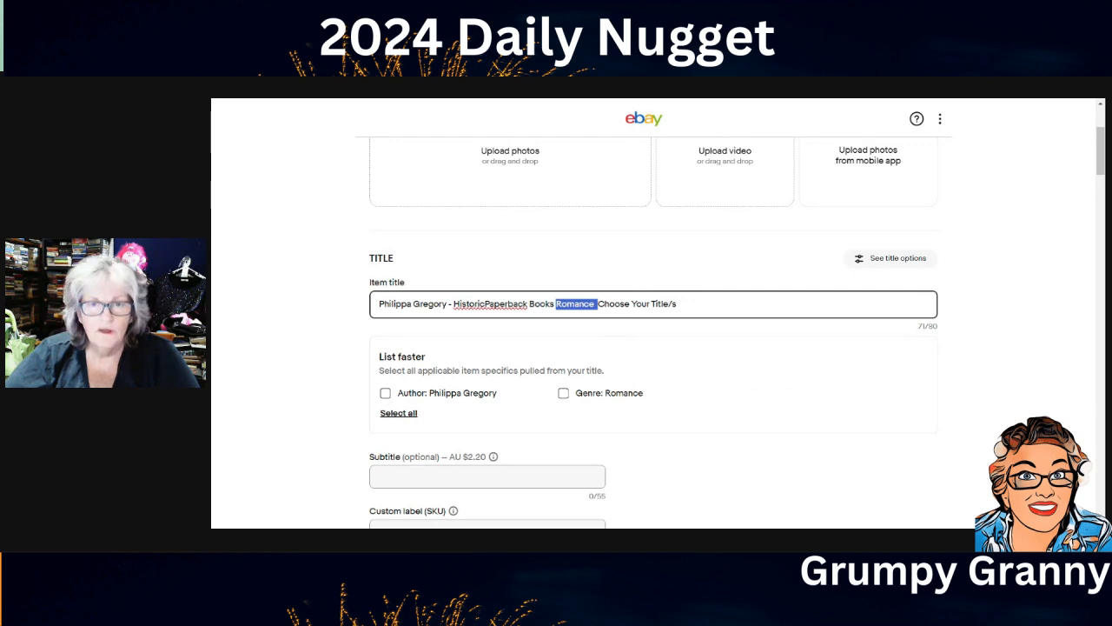
key("BackSpace")
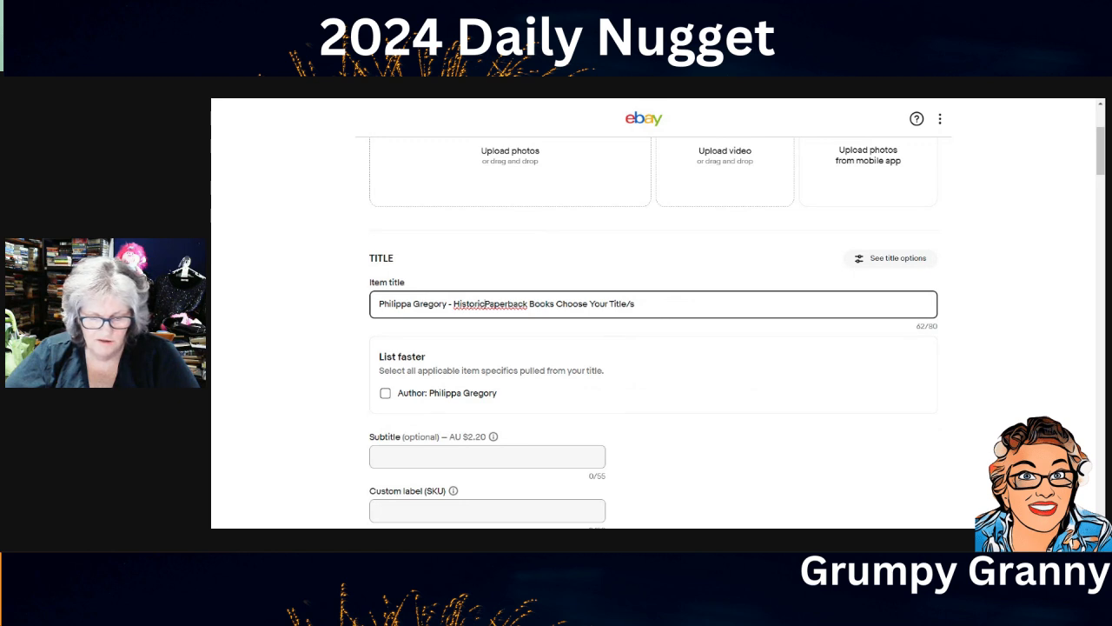
key("ctrl+v")
left_click(484, 304)
type("al")
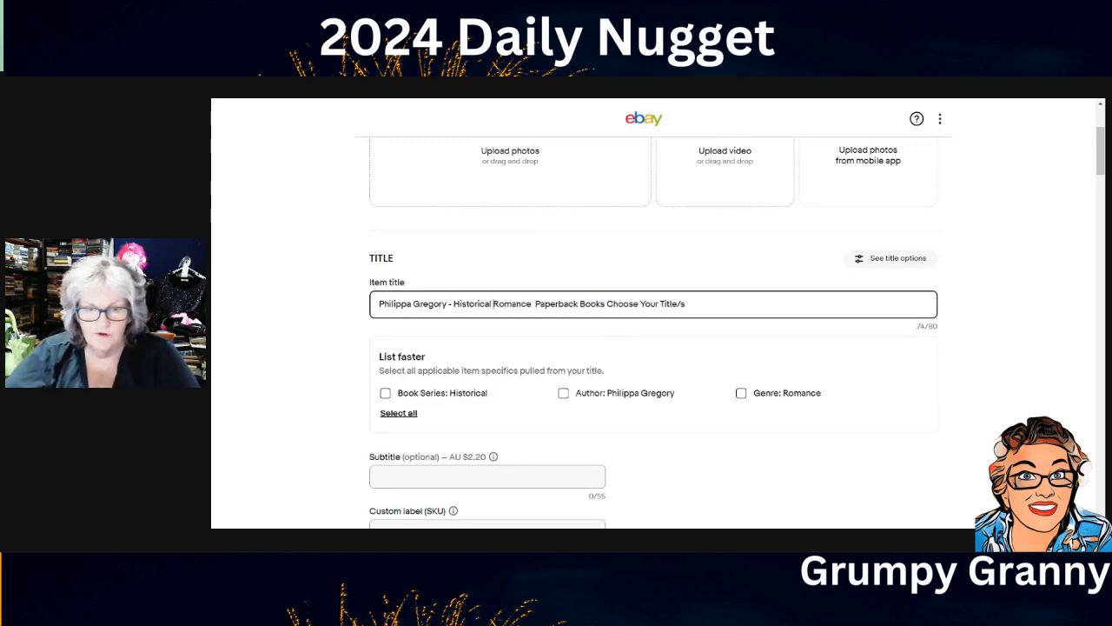
Remove the extra space before "Paperback" and add "Love" after "Books" in the item title
key("BackSpace")
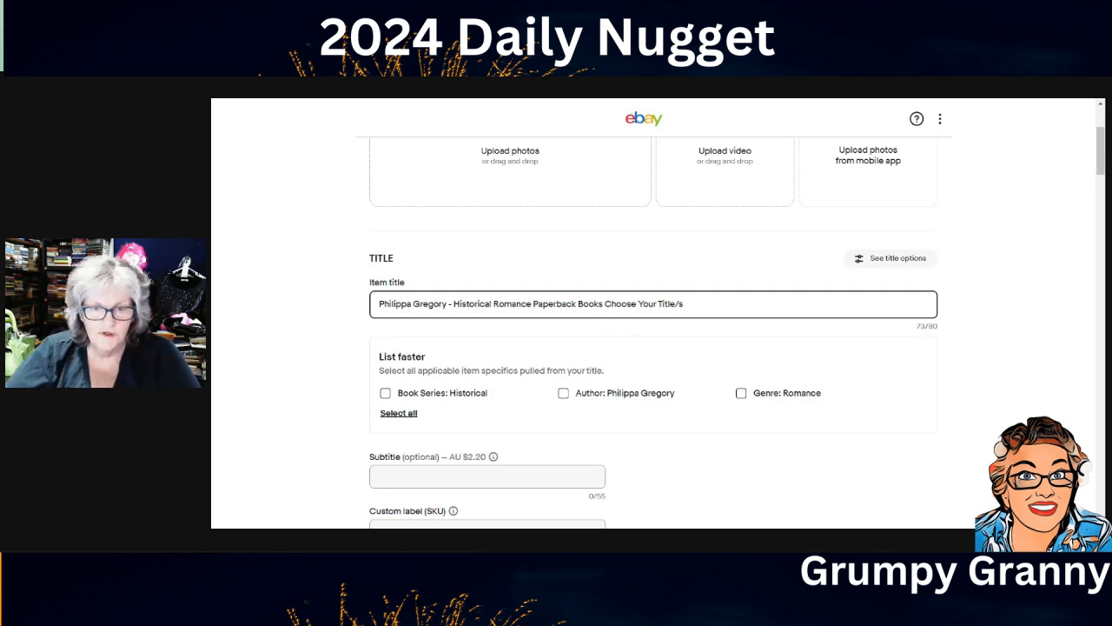
type("Love")
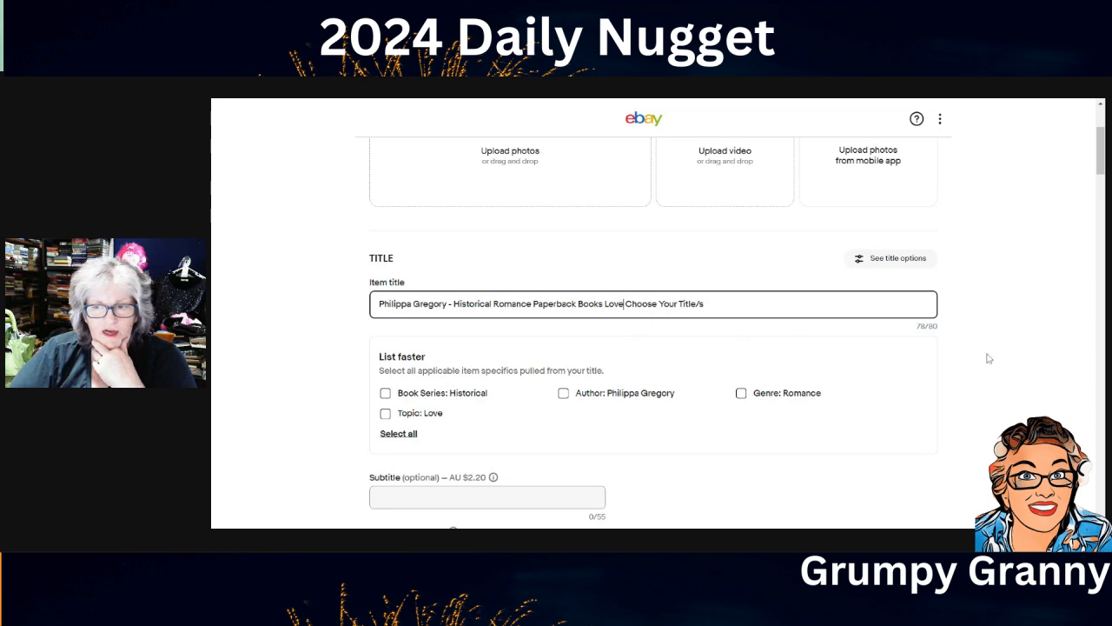
Apply the suggested item specifics Book Series: Historical, Author: Philippa Gregory, Genre: Romance and Topic: Love
scroll(1005, 346, "down", 2)
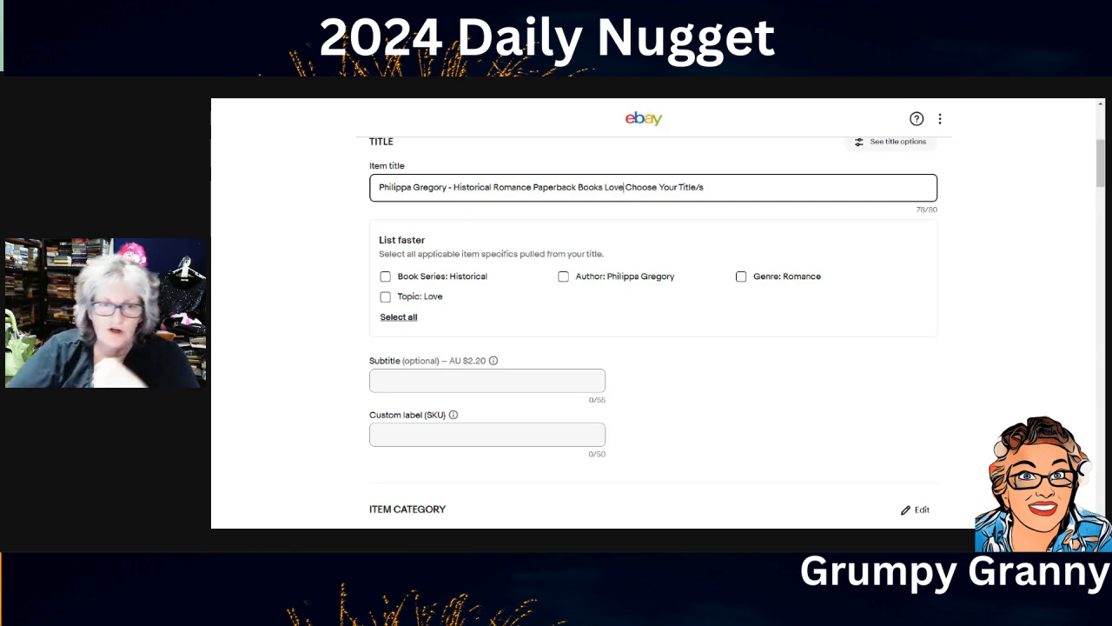
left_click(385, 276)
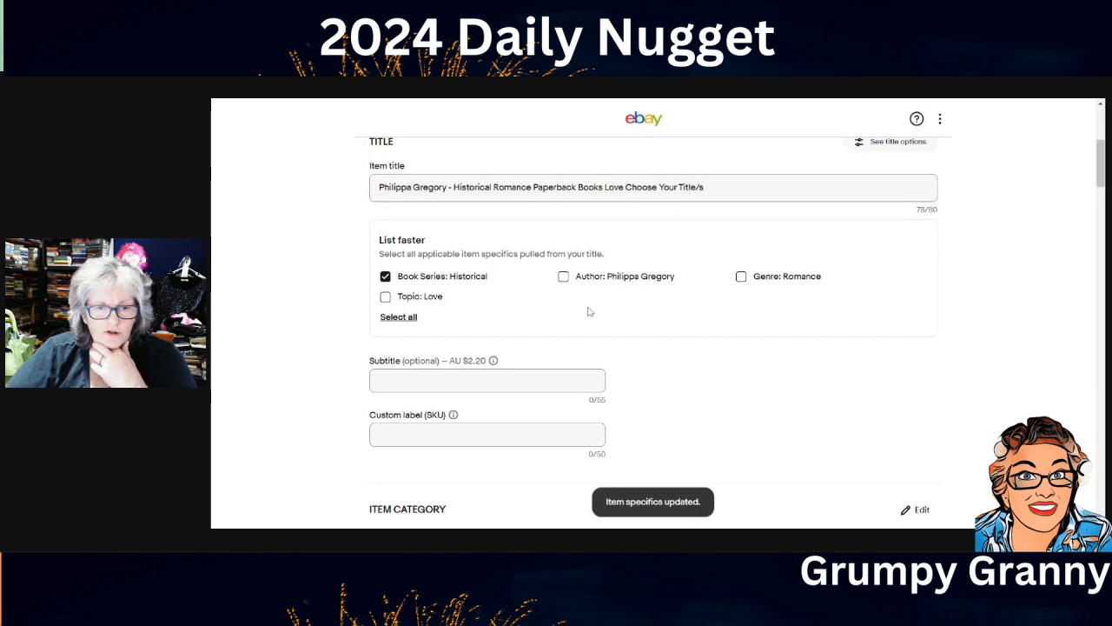
left_click(565, 283)
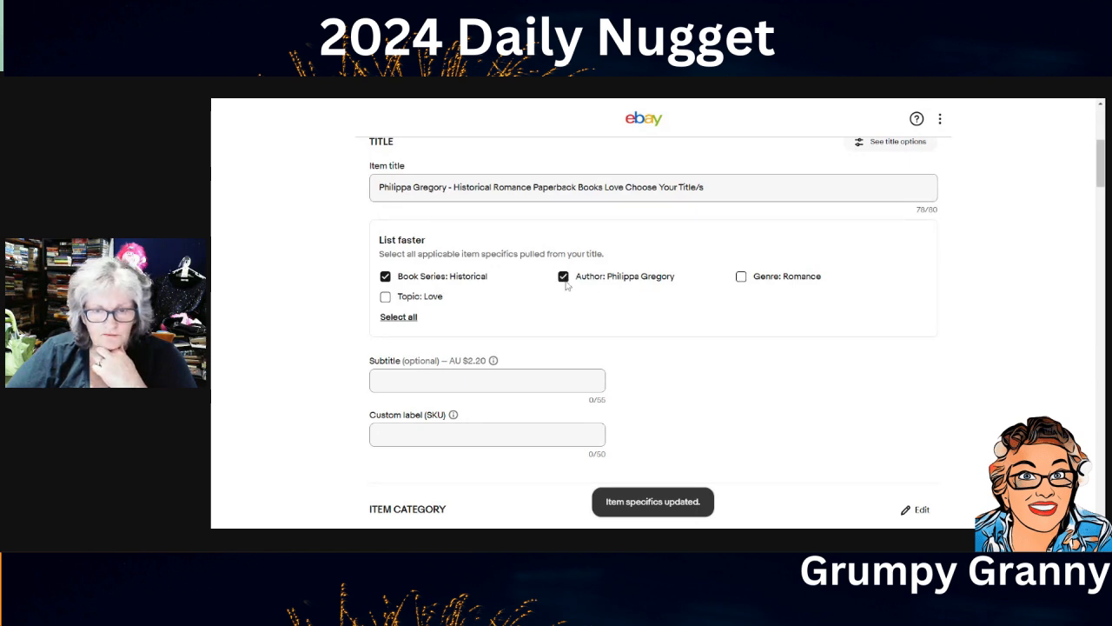
left_click(743, 278)
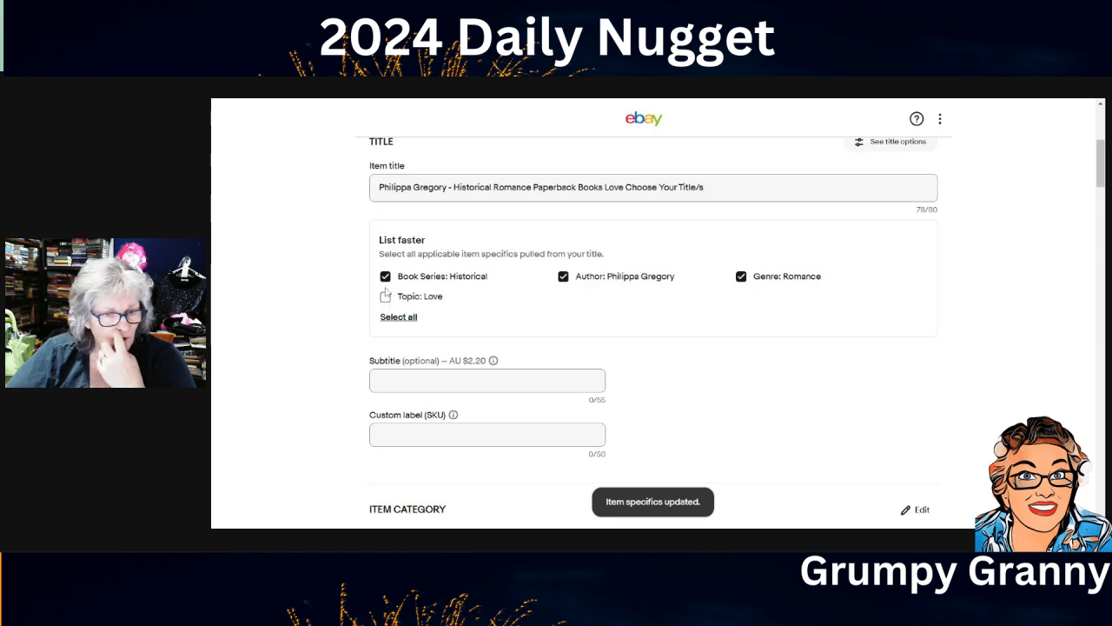
left_click(386, 279)
left_click(386, 278)
left_click(386, 298)
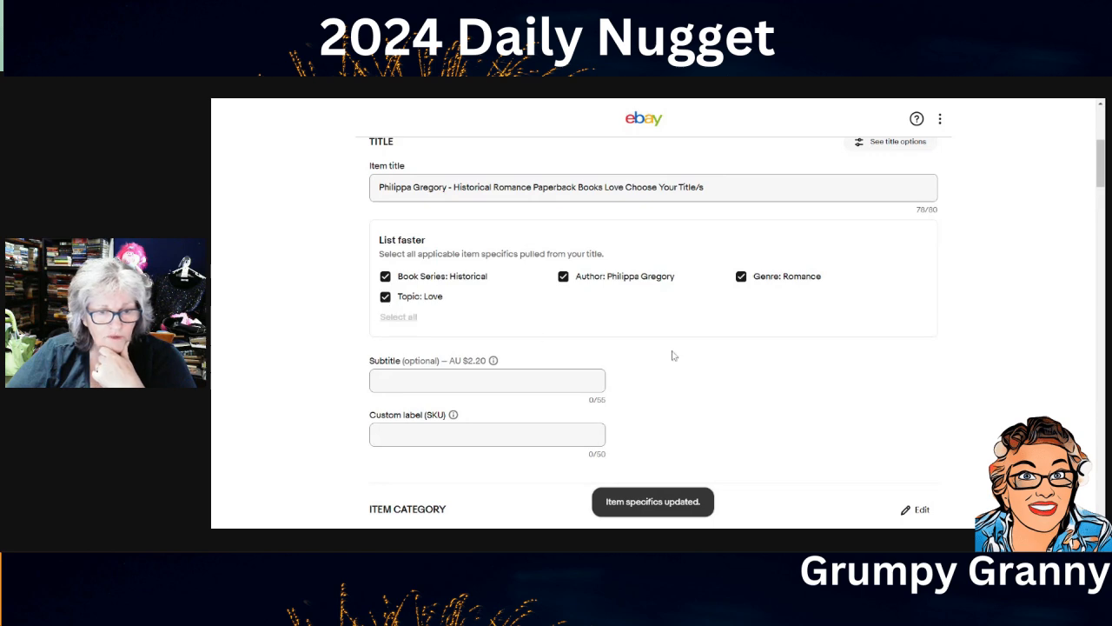
Set the required Book Title item specific to the custom value "Dark Tides"
scroll(729, 344, "down", 3)
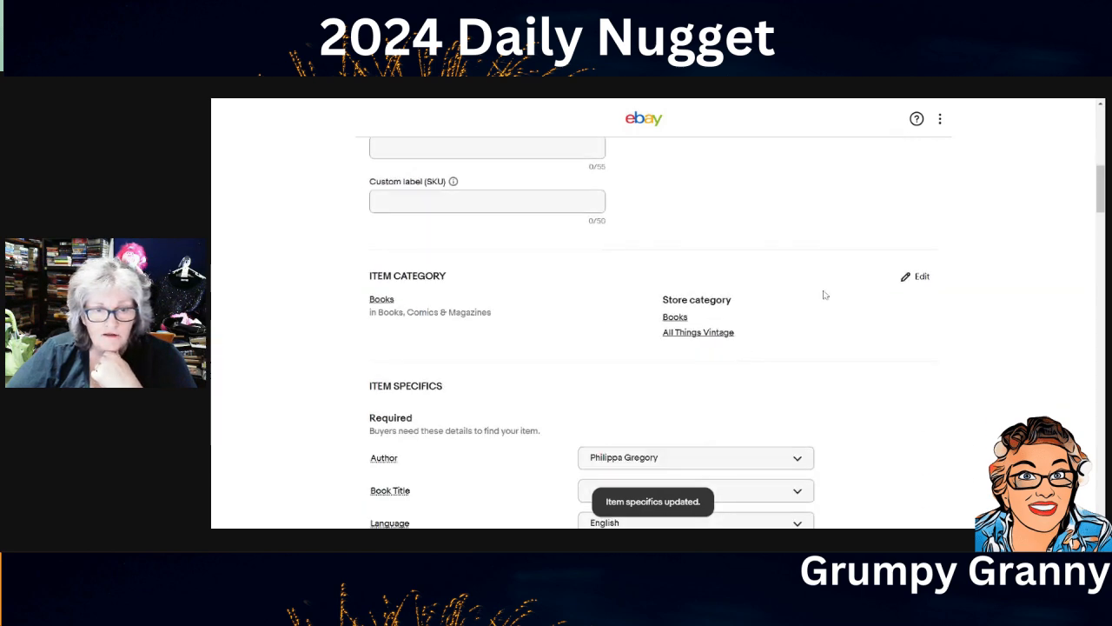
scroll(893, 272, "down", 1)
scroll(893, 272, "down", 4)
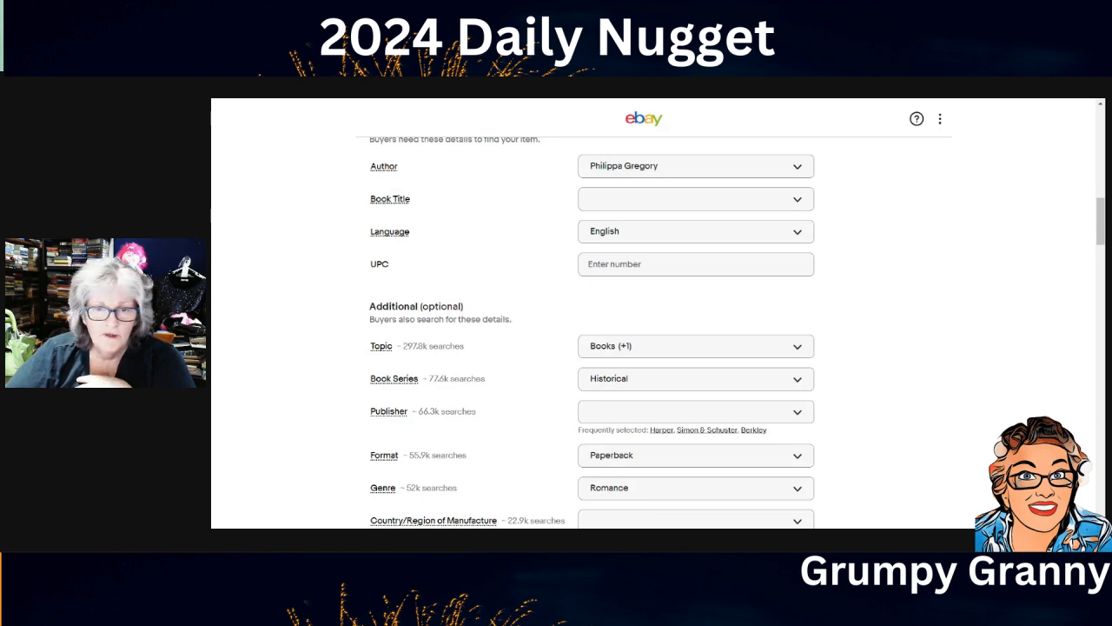
left_click(700, 202)
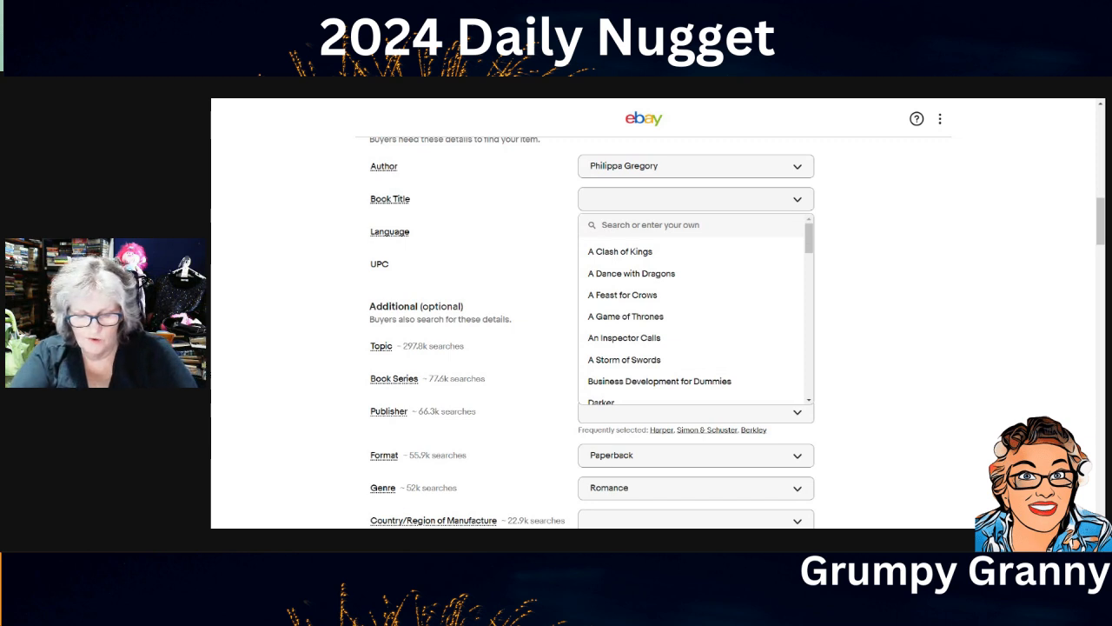
type("Dark")
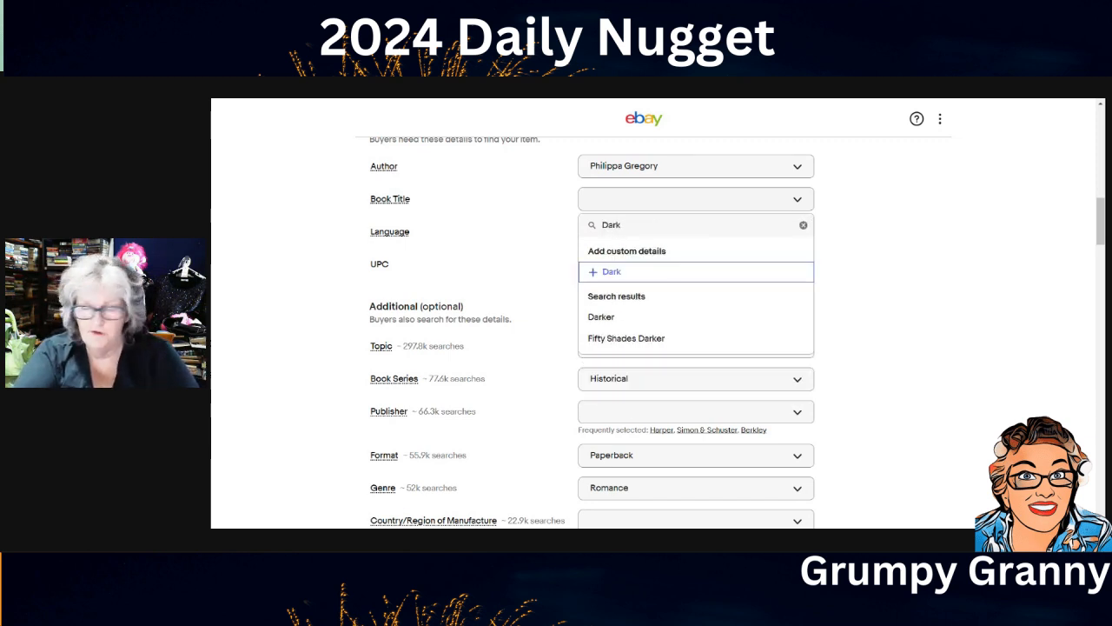
type(" Tides")
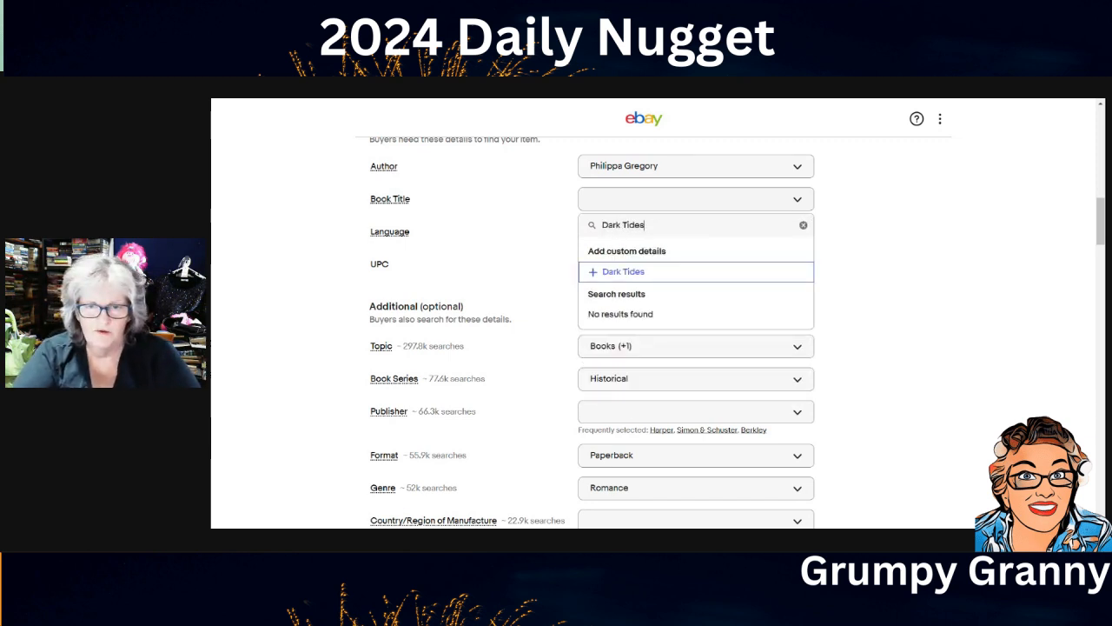
left_click(643, 273)
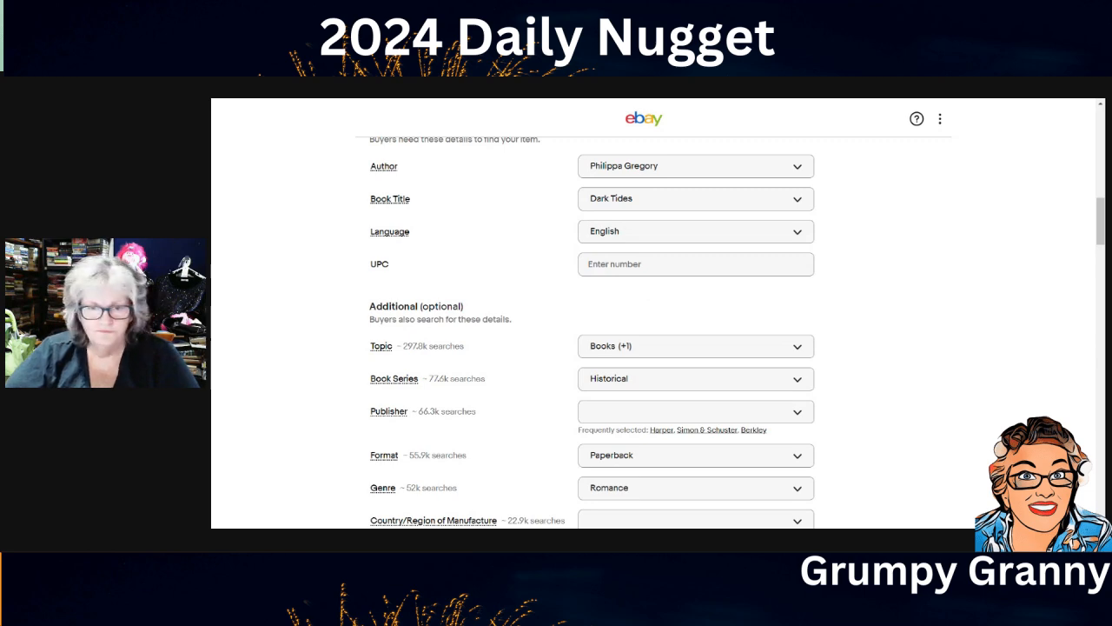
Find the love-related options for the Topic item specific and add "First Love"
scroll(869, 294, "down", 2)
left_click(797, 171)
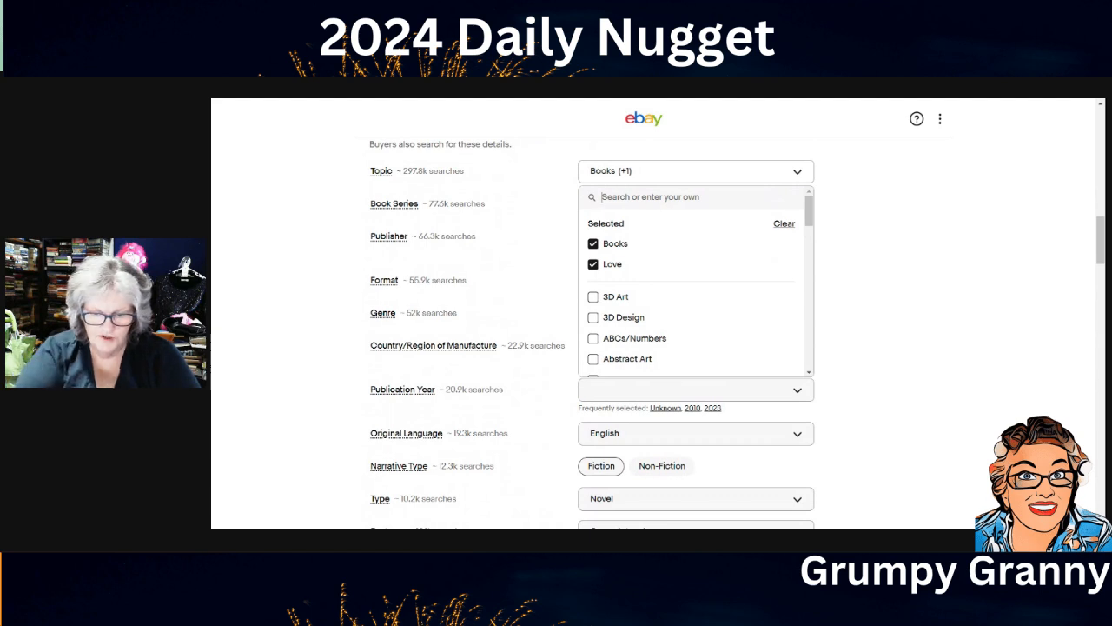
type("Love")
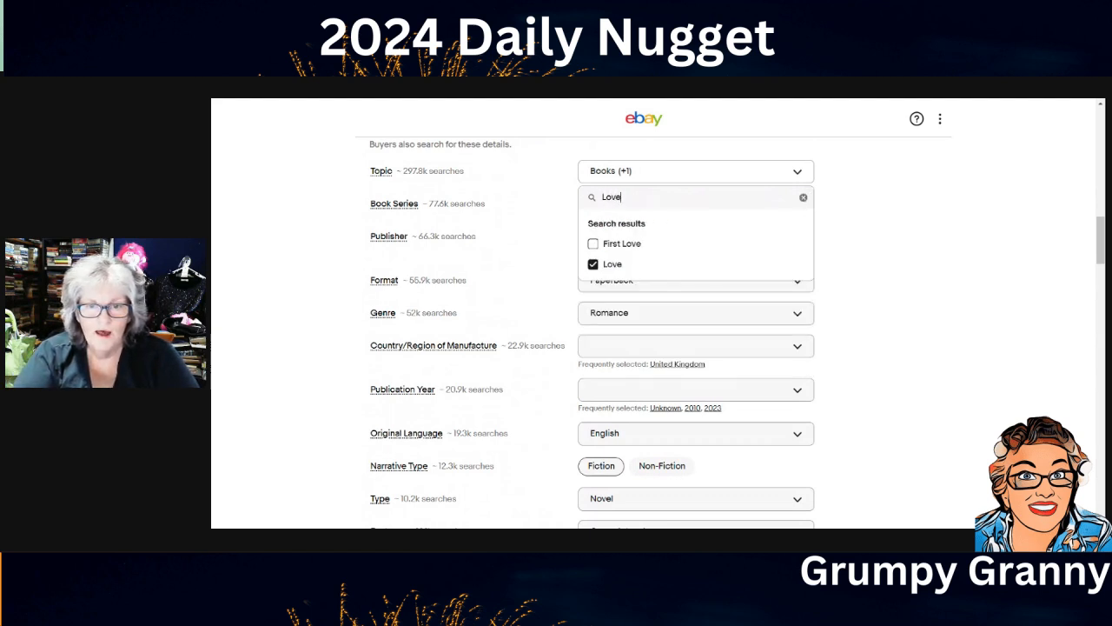
left_click(593, 246)
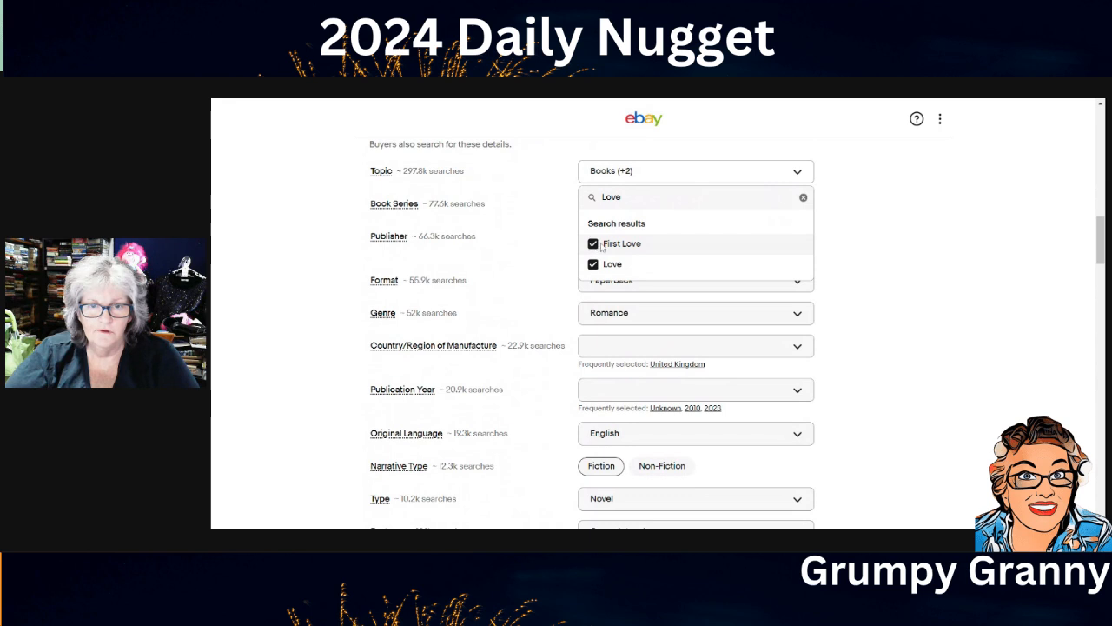
Clear the topic search and add "Historical" as a custom Topic value
left_click(803, 198)
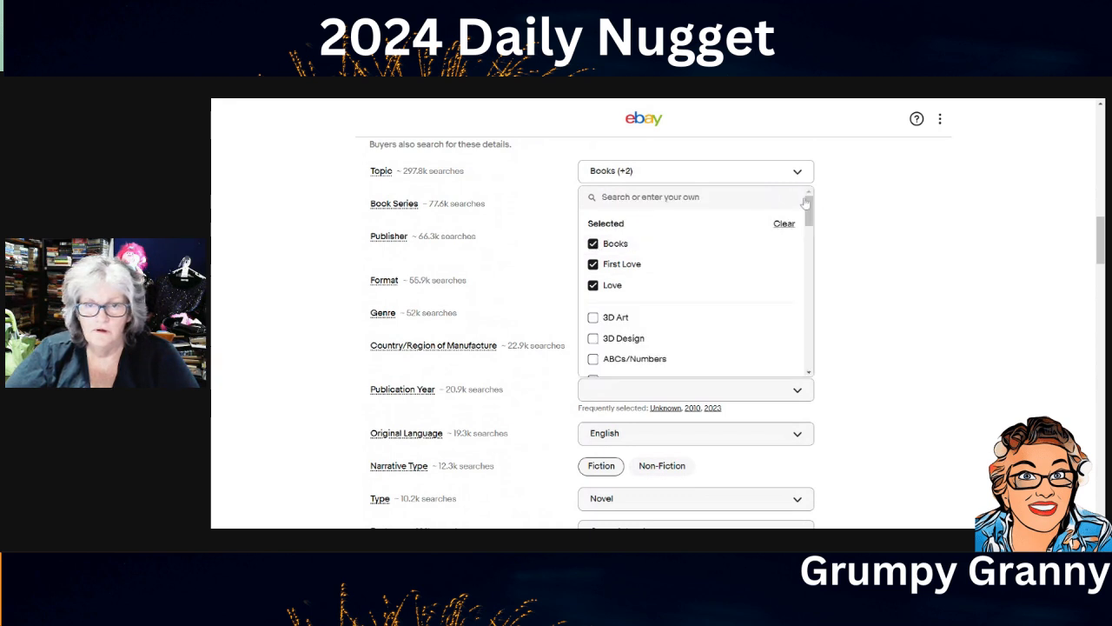
type("Historical")
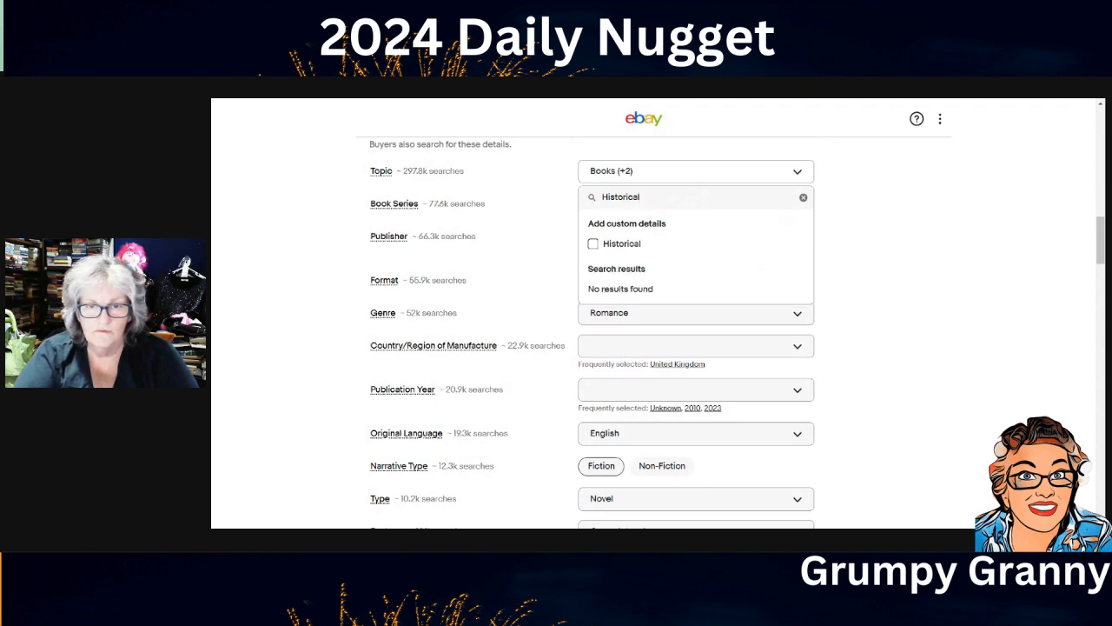
left_click(595, 246)
left_click(596, 247)
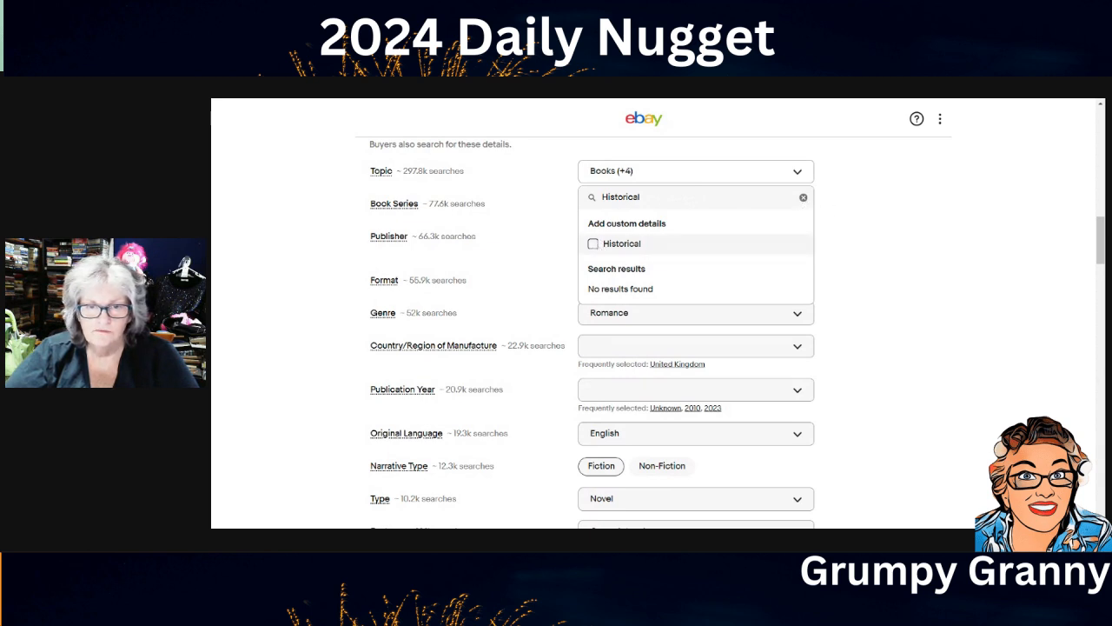
Remove the duplicate "Historical" entries from the selected topics, keeping just one, and close the topic list
left_click(803, 197)
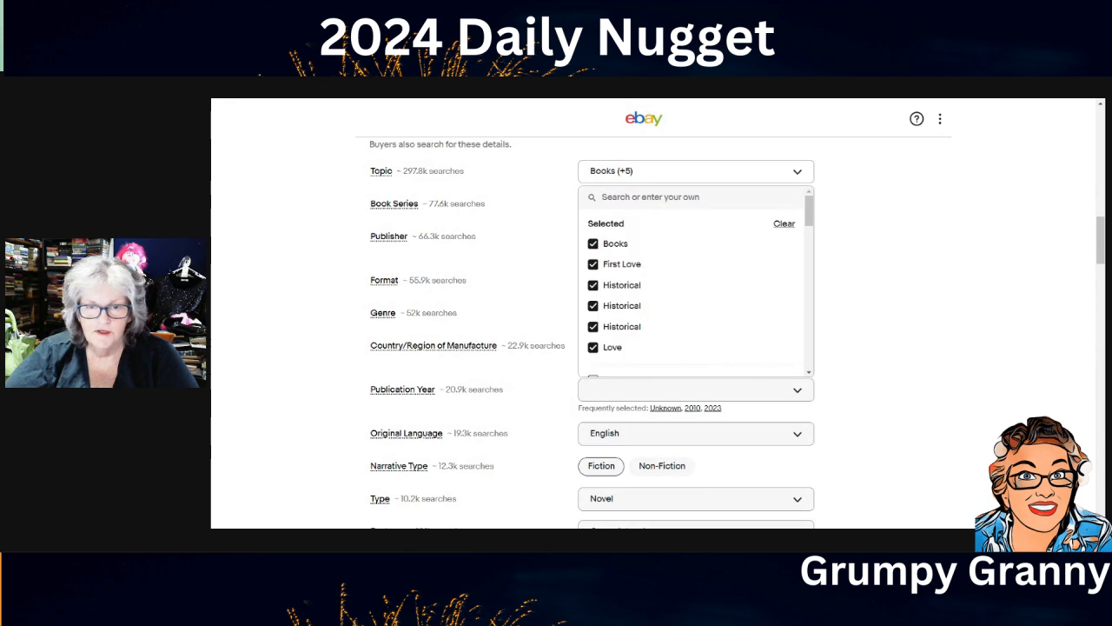
left_click(594, 329)
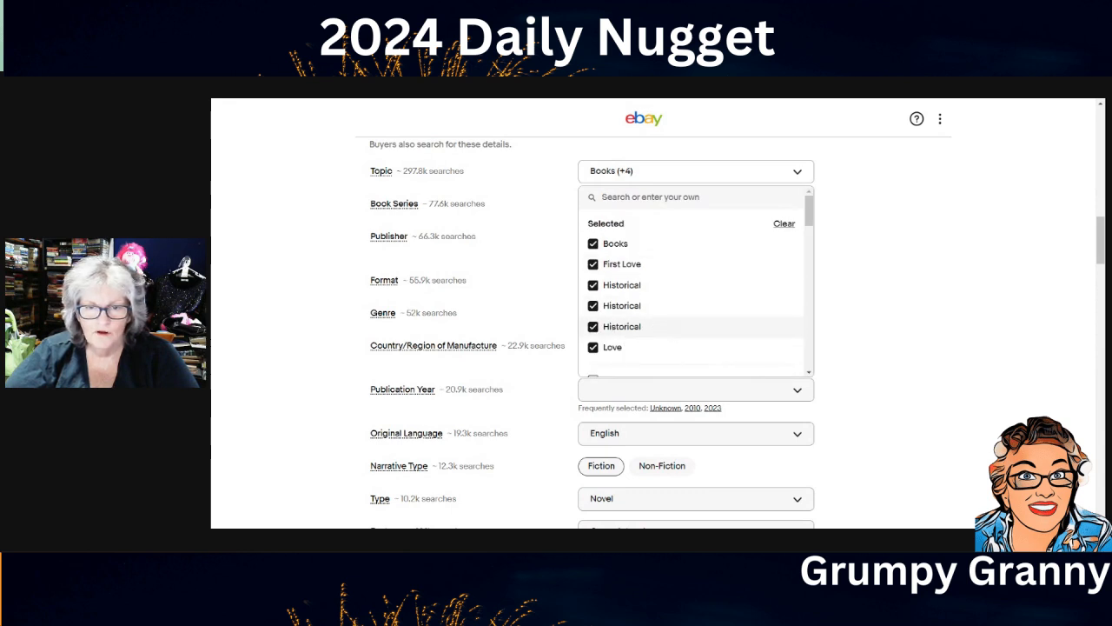
left_click(752, 173)
left_click(751, 173)
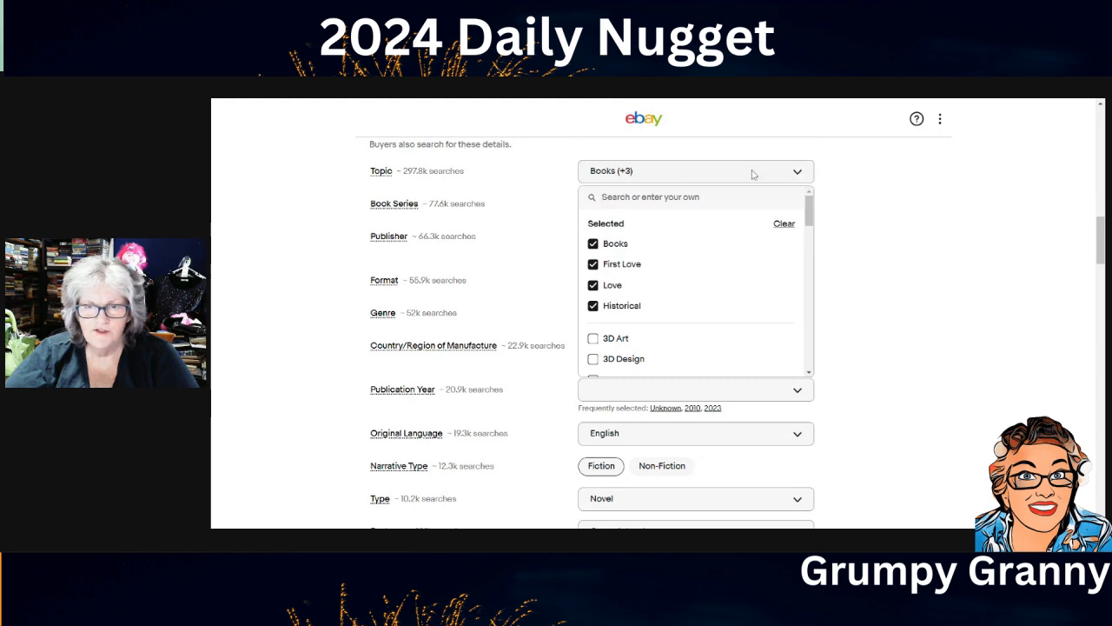
left_click(752, 173)
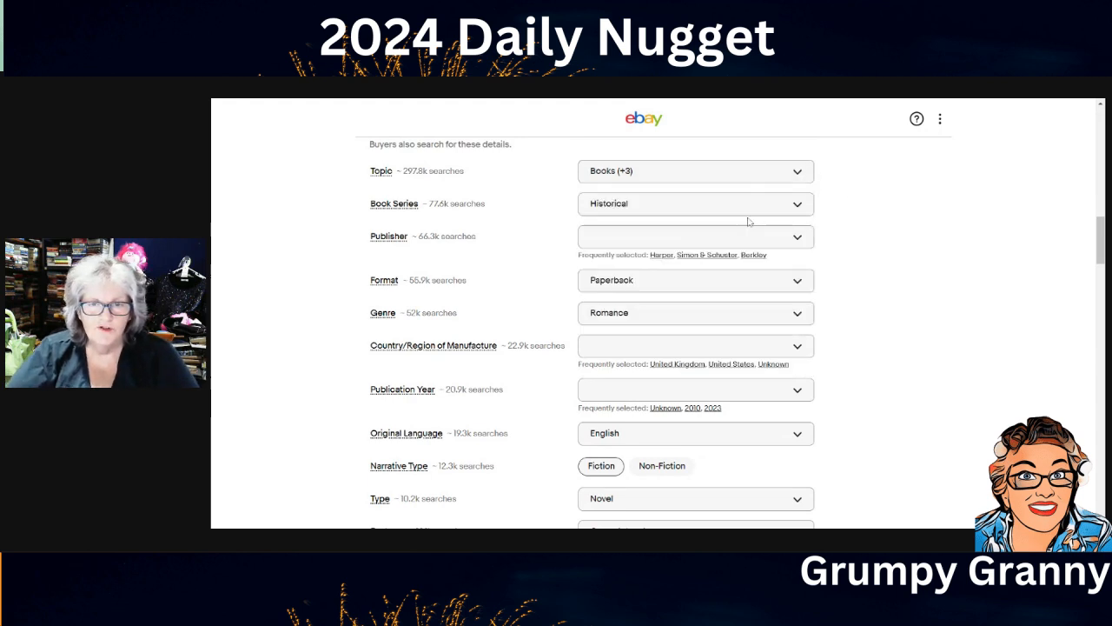
Set the Publisher item specific to Simon & Schuster
left_click(692, 238)
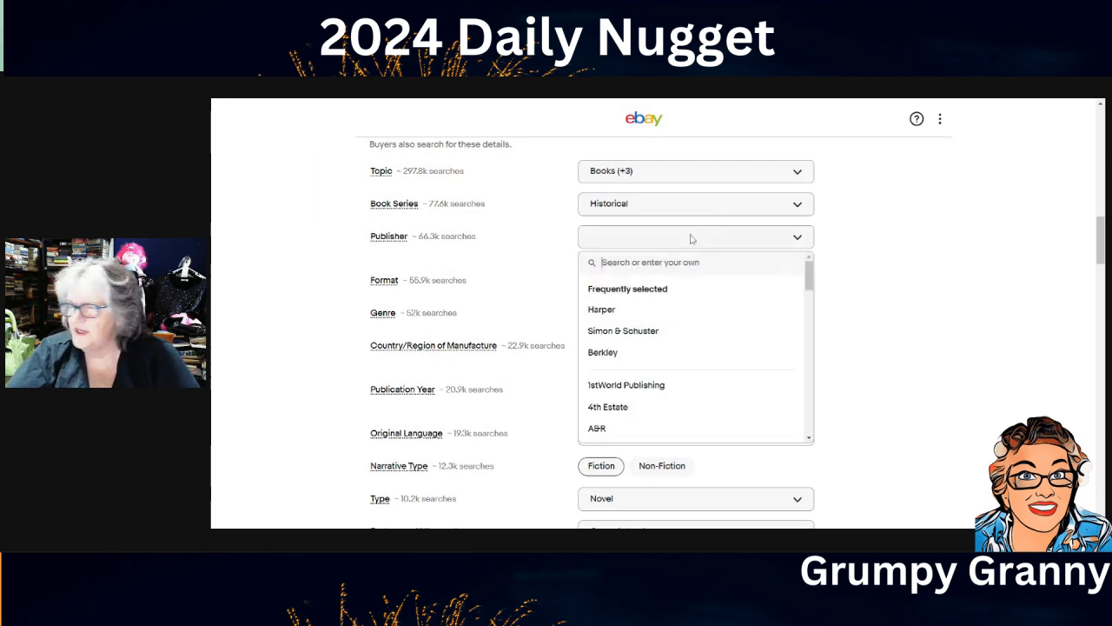
type("Simon")
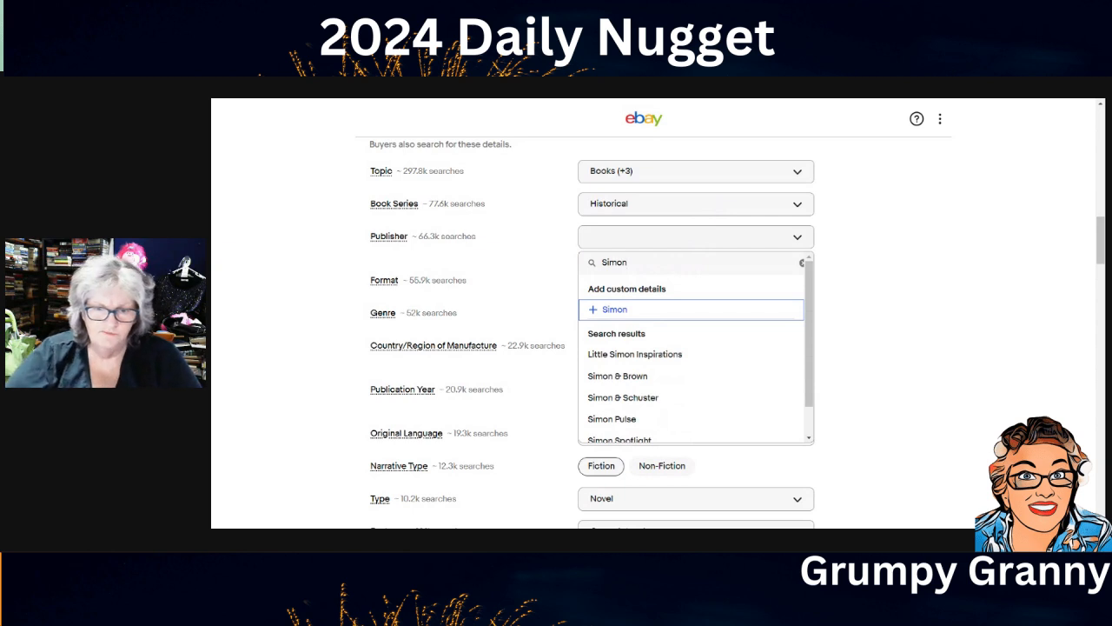
left_click(643, 398)
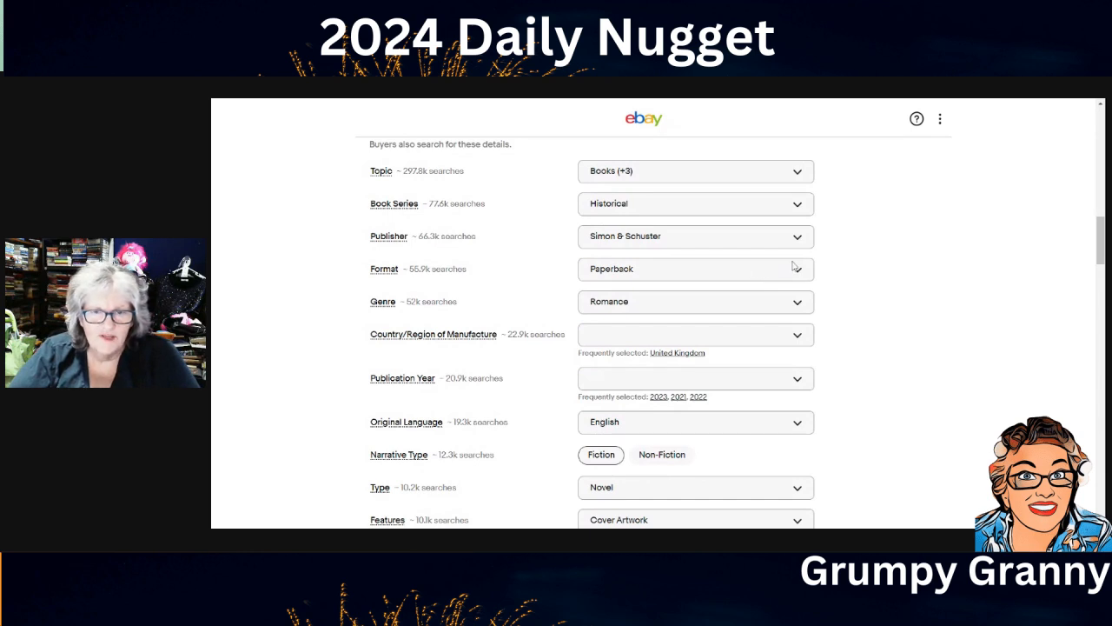
Set the Country/Region of Manufacture to United Kingdom and the Publication Year to 2020
scroll(783, 242, "down", 2)
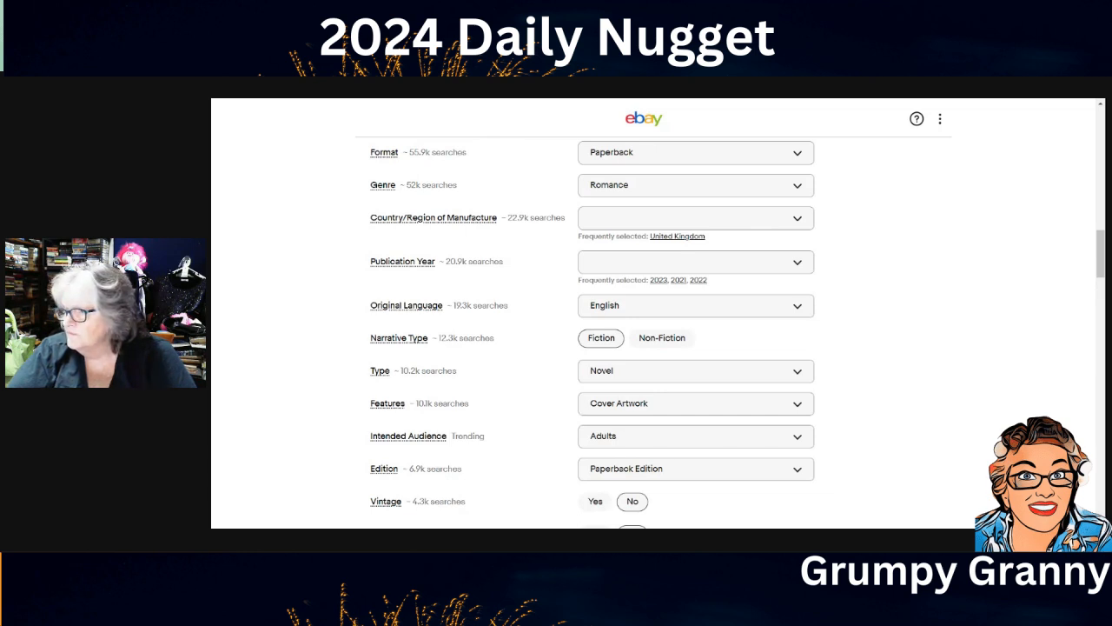
left_click(677, 236)
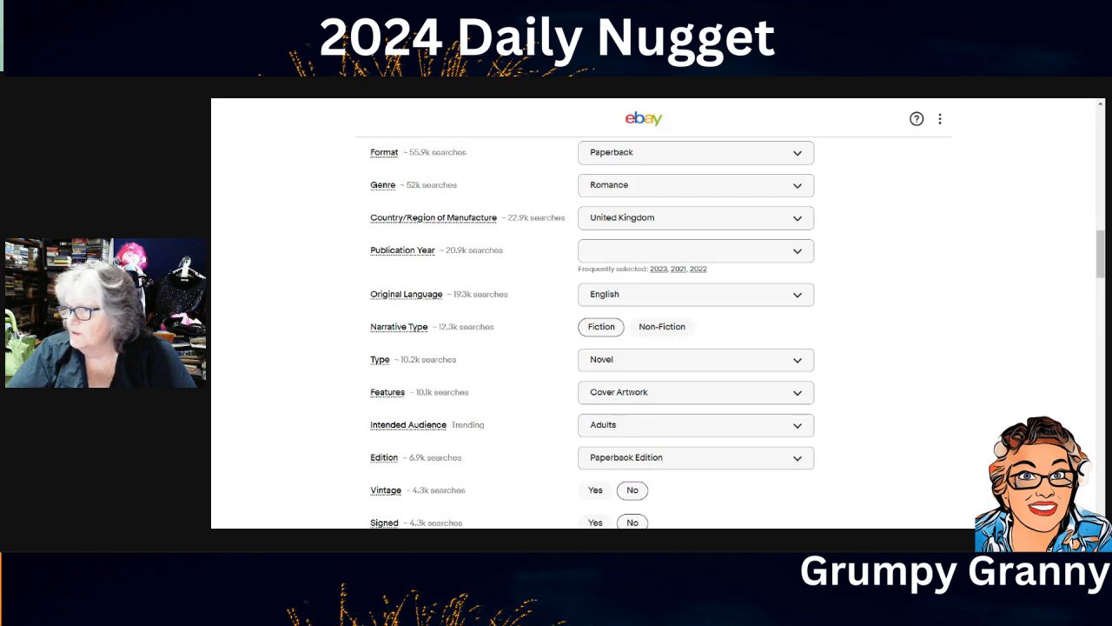
left_click(625, 259)
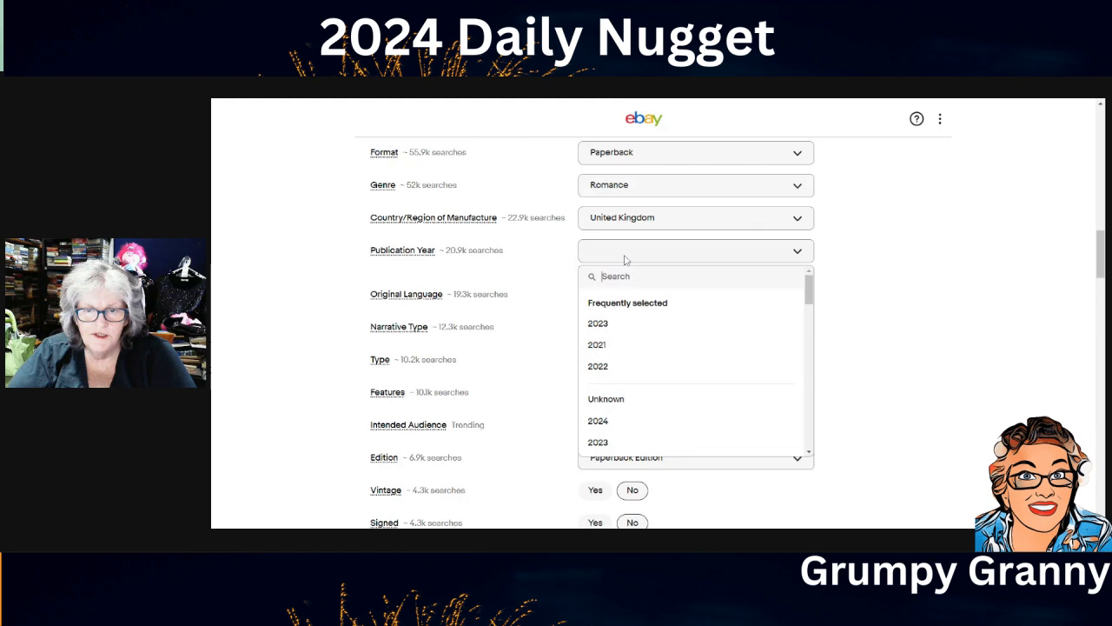
type("2020")
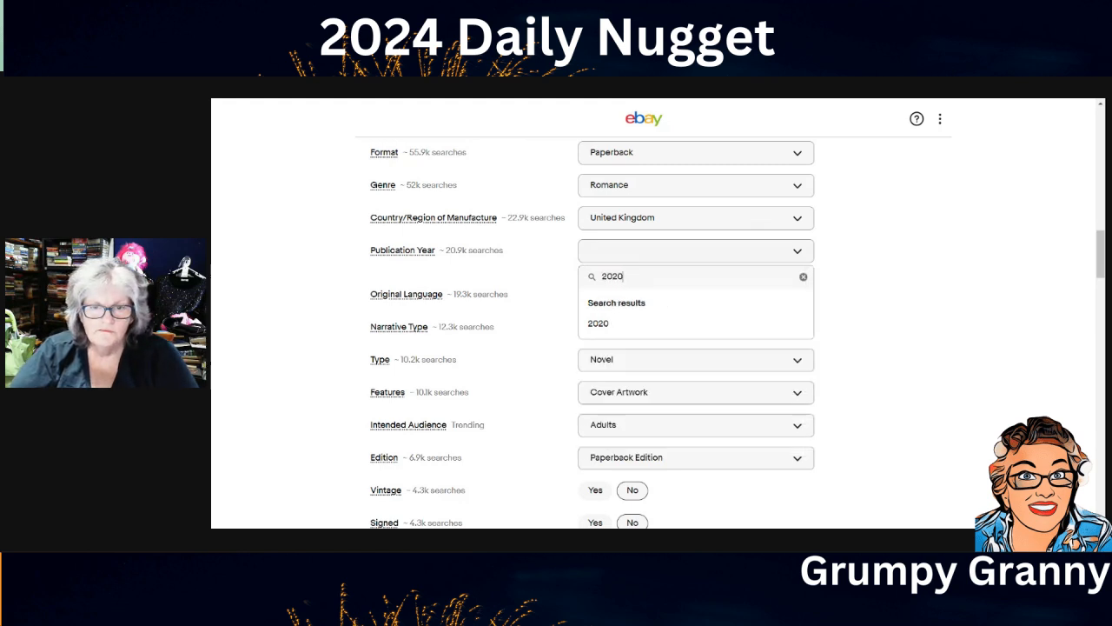
left_click(600, 323)
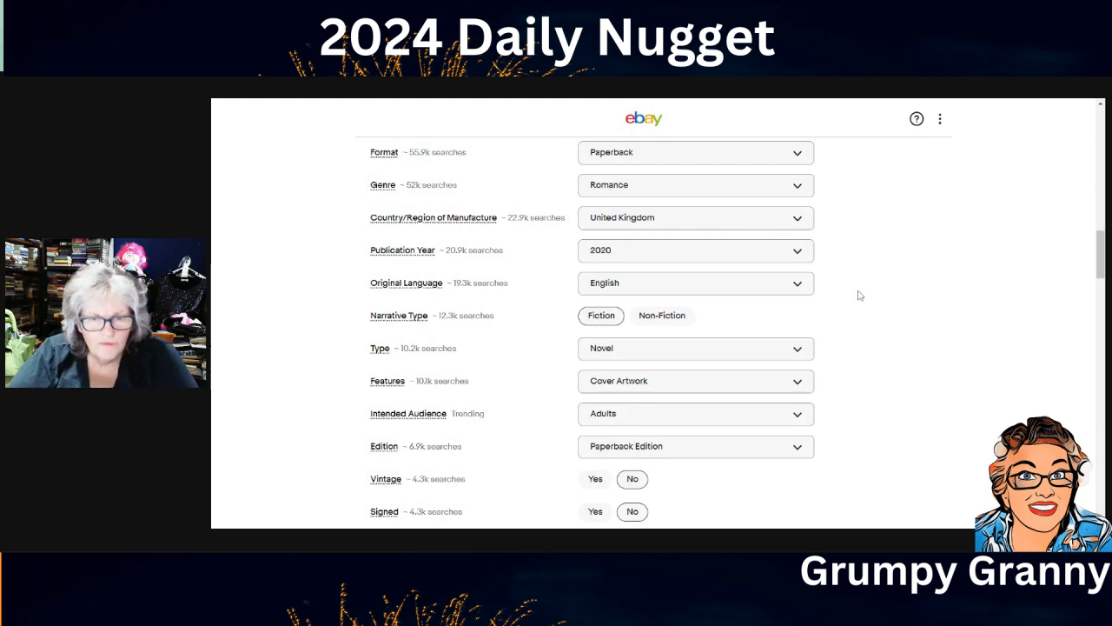
Add "Unabridged" to the Features item specific alongside Cover Artwork
scroll(865, 293, "down", 2)
scroll(850, 247, "down", 1)
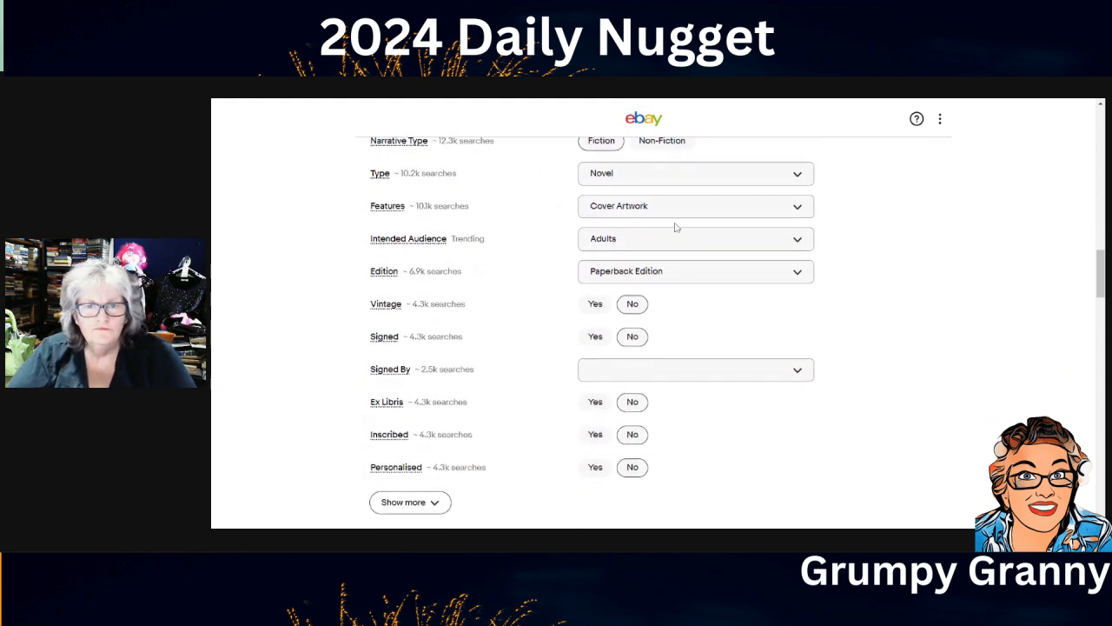
left_click(802, 215)
scroll(757, 301, "down", 5)
scroll(593, 375, "down", 5)
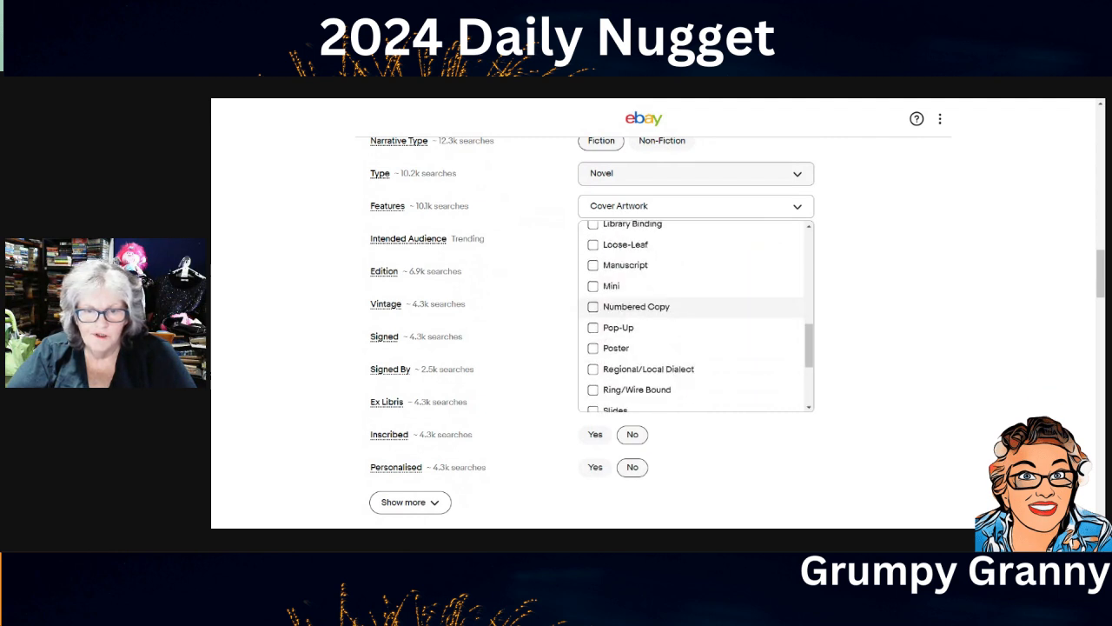
left_click(594, 355)
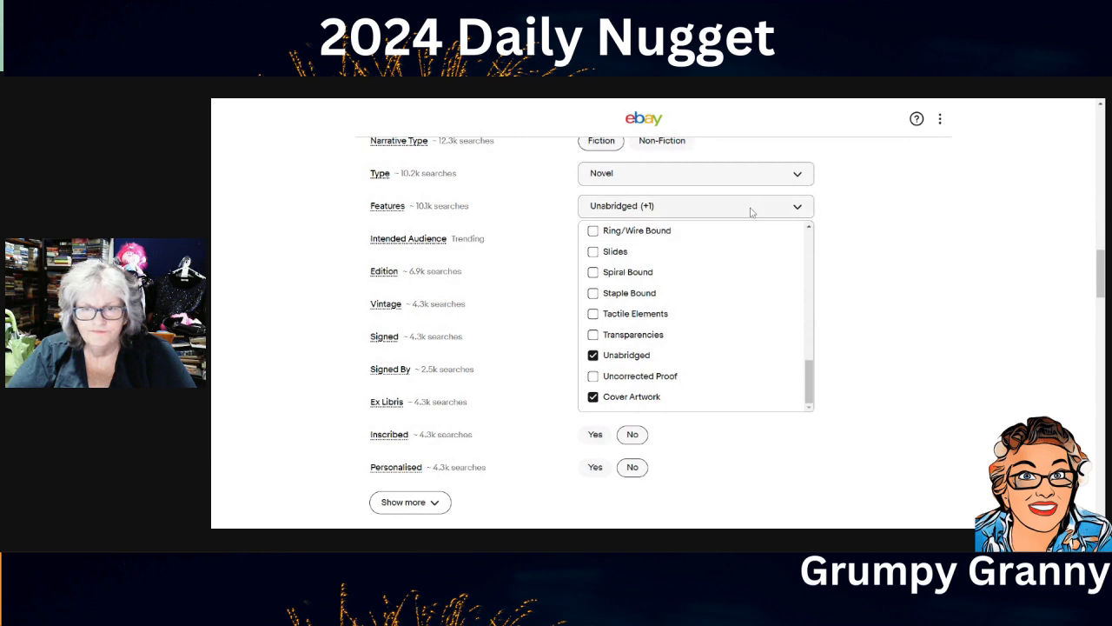
left_click(752, 208)
Set the Edition item specific to First Edition in place of Paperback Edition and close the option list
scroll(869, 227, "down", 2)
scroll(869, 225, "up", 1)
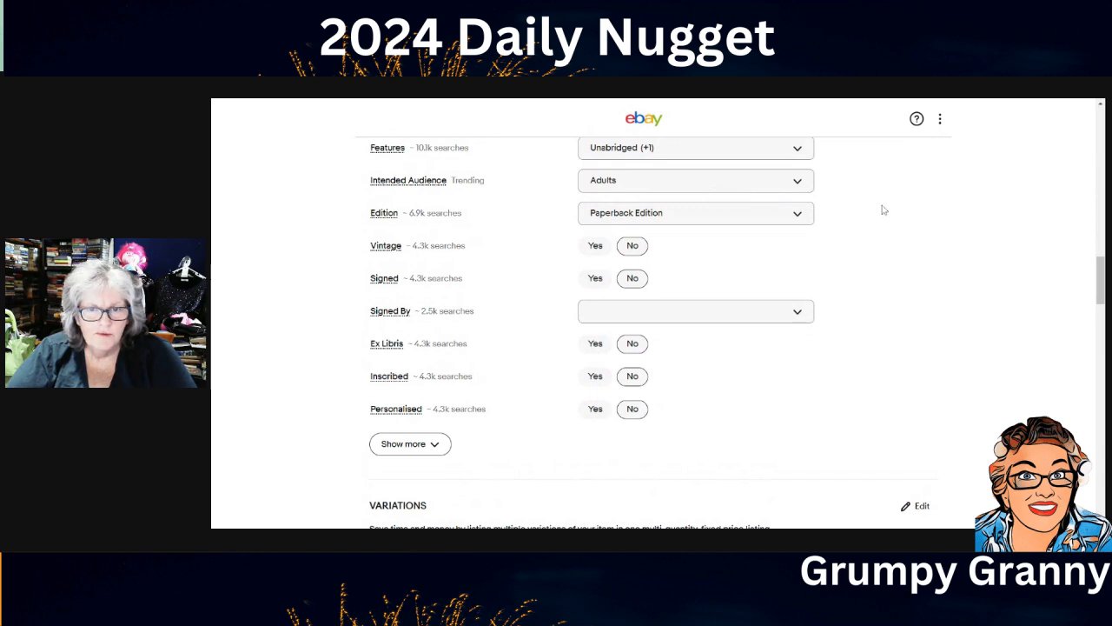
left_click(807, 217)
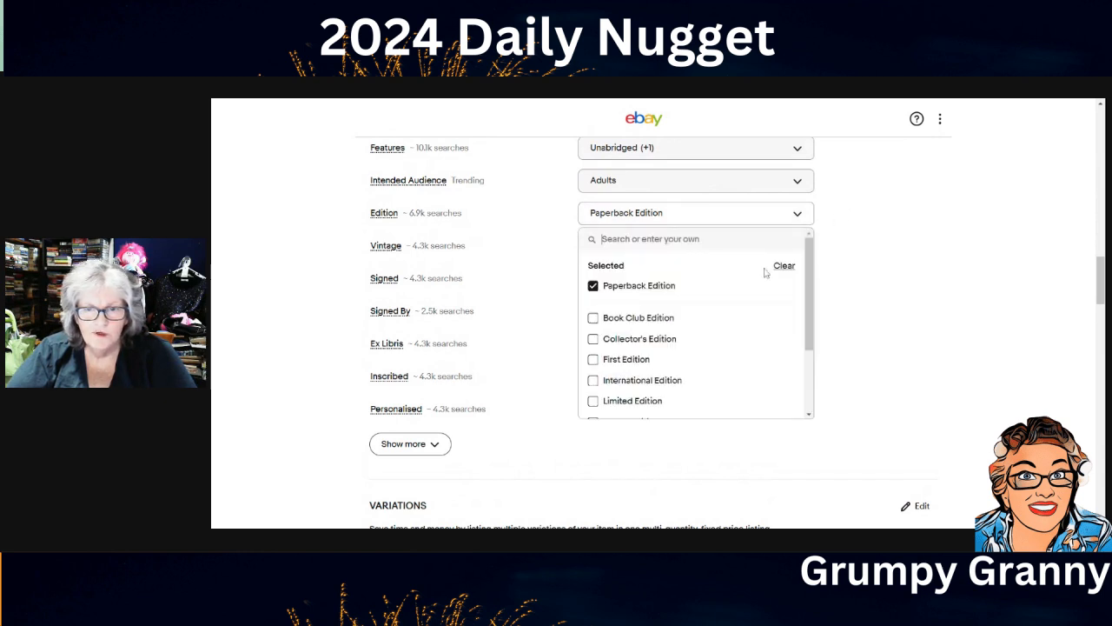
scroll(609, 378, "down", 5)
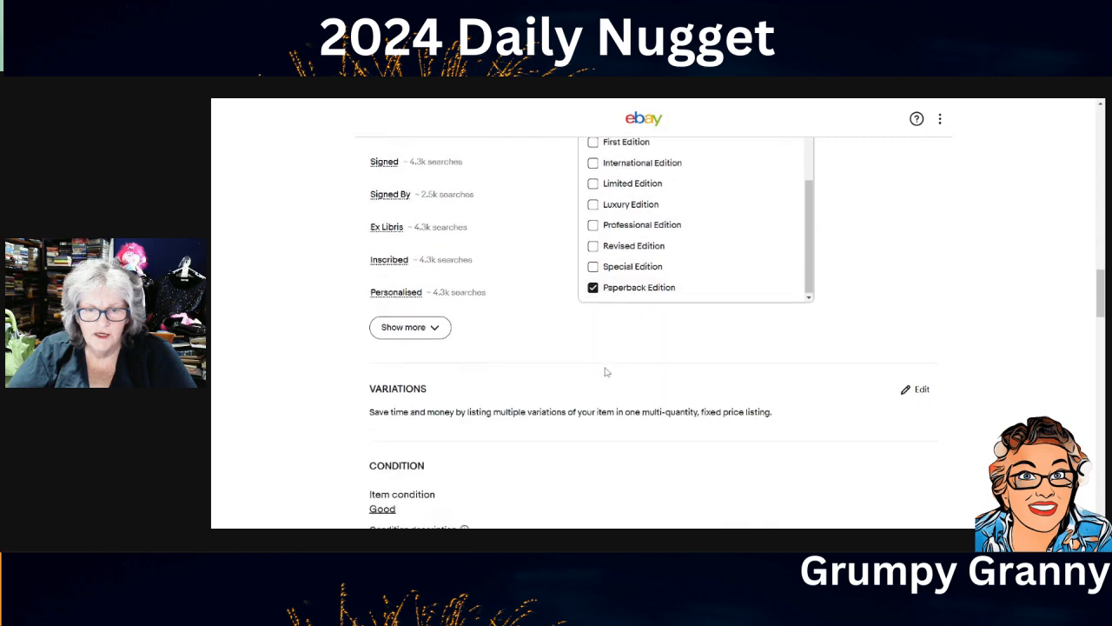
scroll(624, 303, "up", 4)
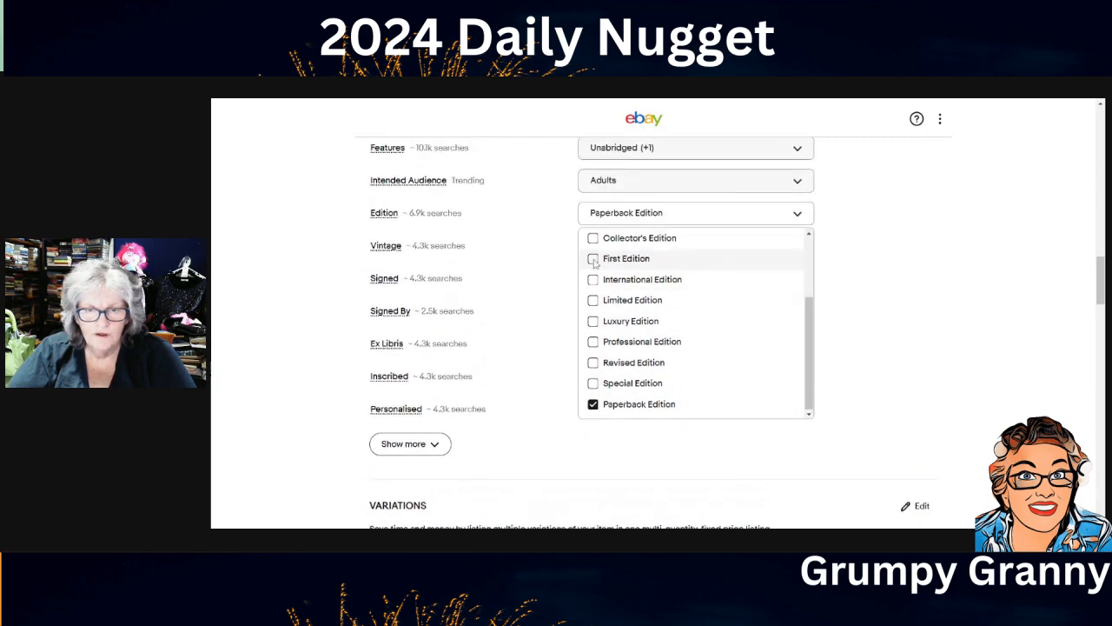
left_click(593, 404)
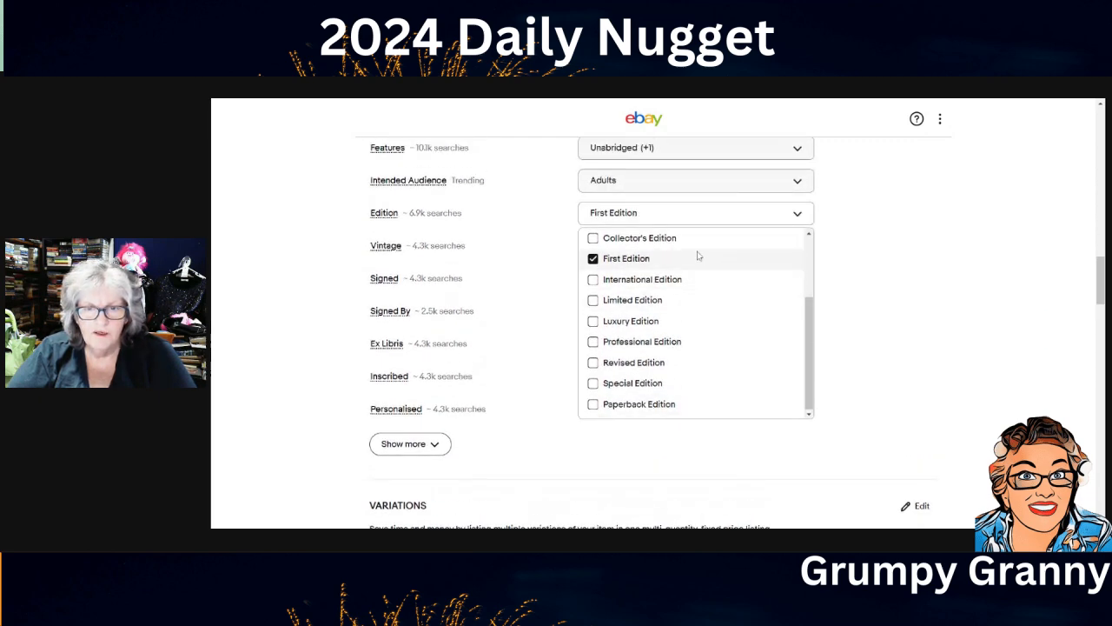
left_click(872, 271)
Review the available Format options and check the remaining item specifics down to Personalised
scroll(860, 272, "up", 5)
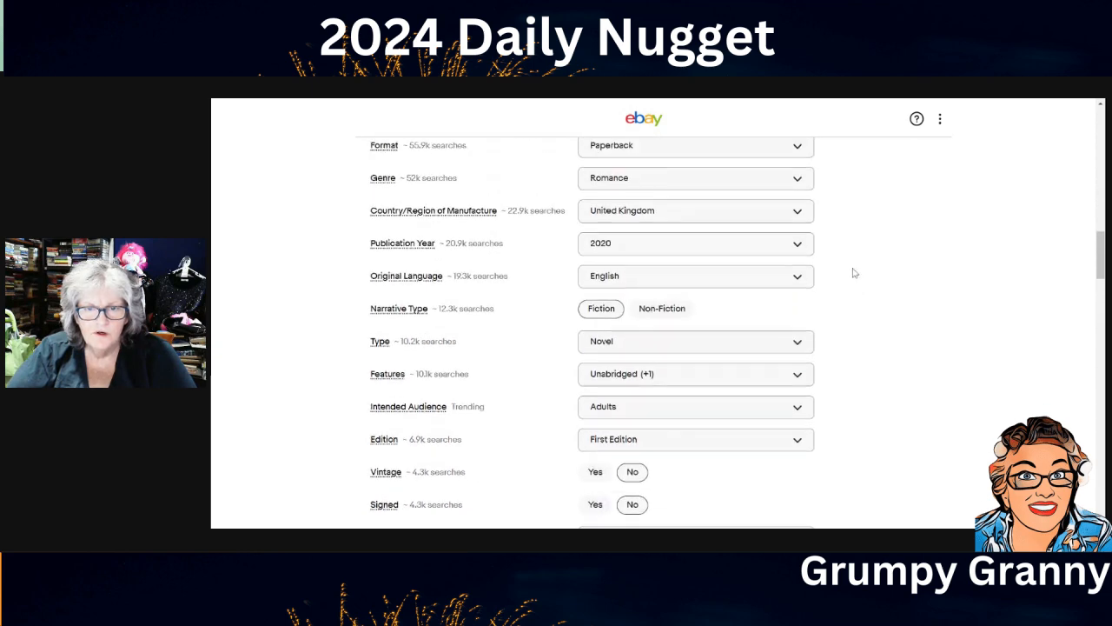
scroll(853, 273, "up", 1)
left_click(795, 212)
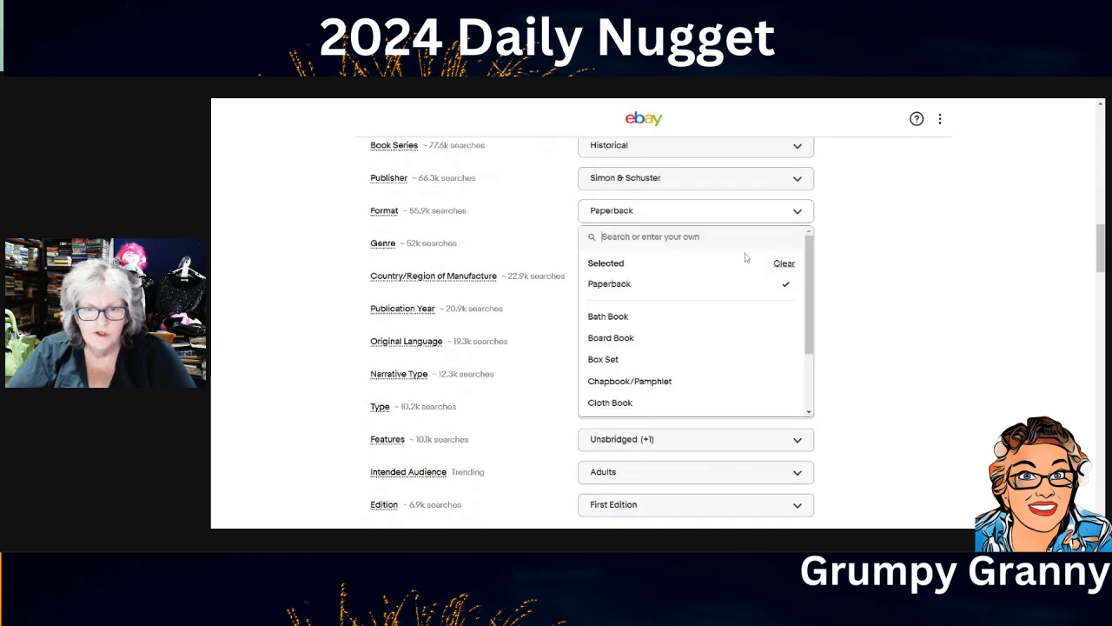
scroll(683, 385, "down", 2)
left_click(665, 402)
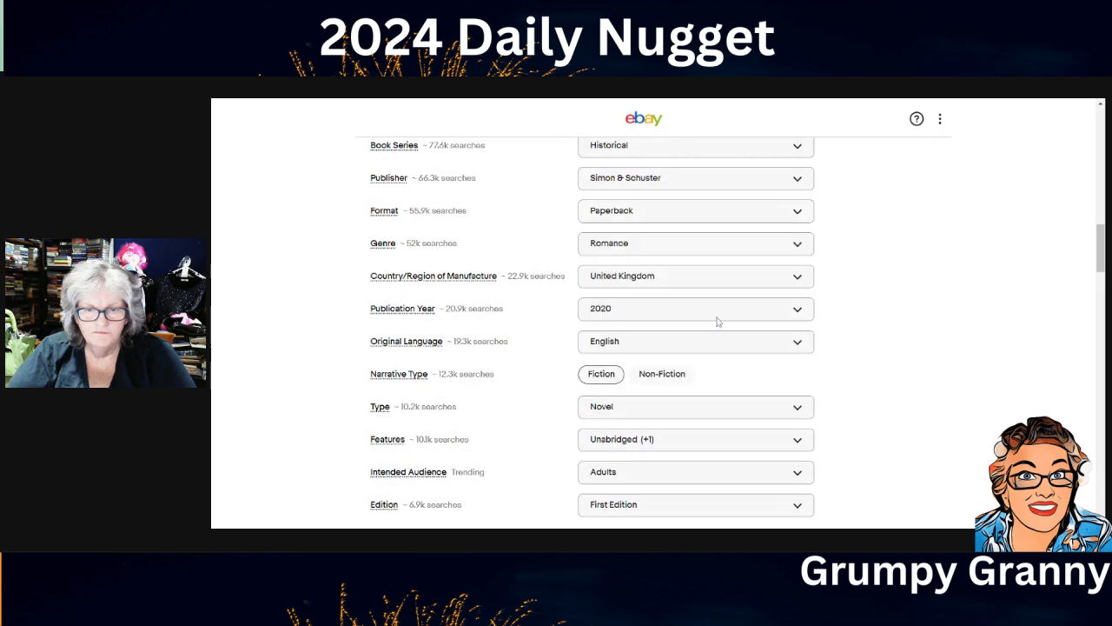
scroll(884, 267, "down", 6)
scroll(882, 272, "up", 2)
scroll(882, 273, "up", 1)
scroll(881, 273, "down", 2)
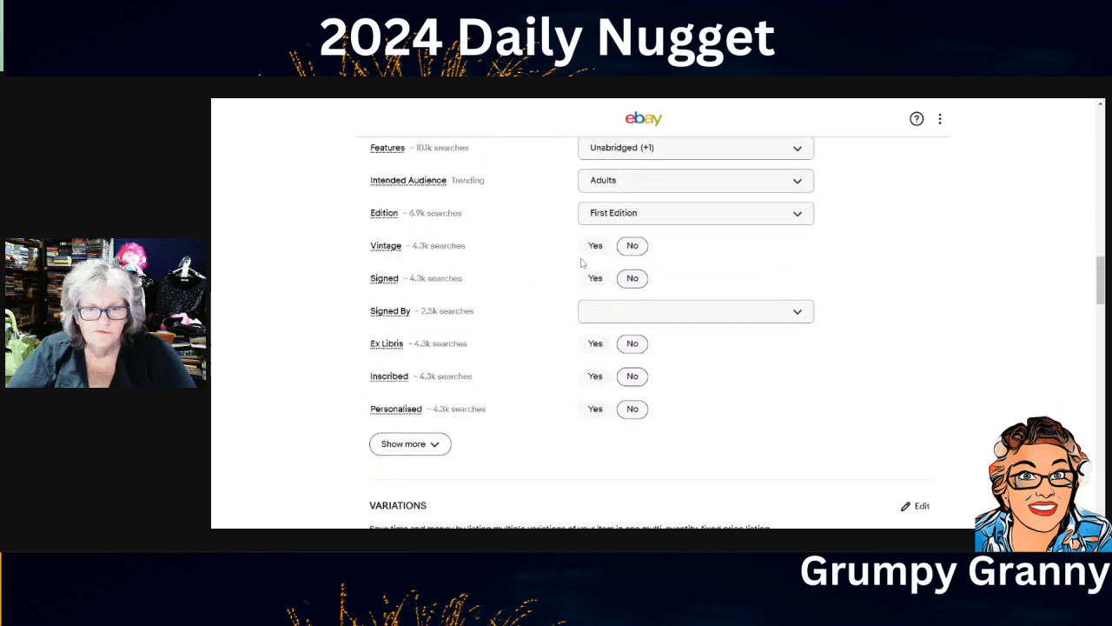
left_click(606, 250)
In the condition description, replace "(foxing)" with "with each book having individual wear"
scroll(840, 277, "down", 5)
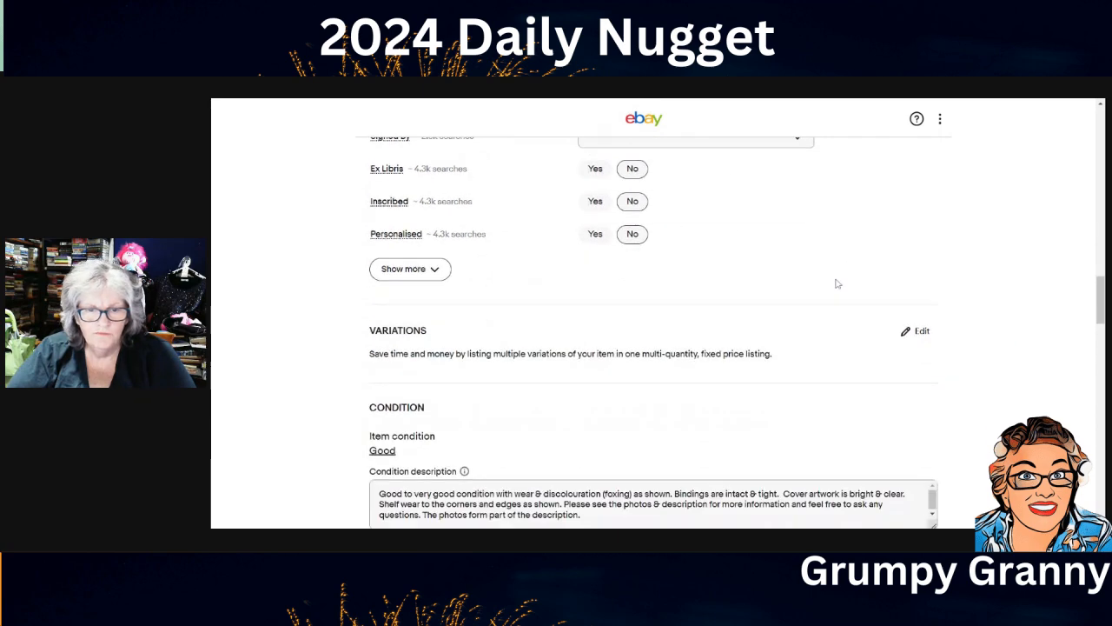
scroll(904, 284, "down", 3)
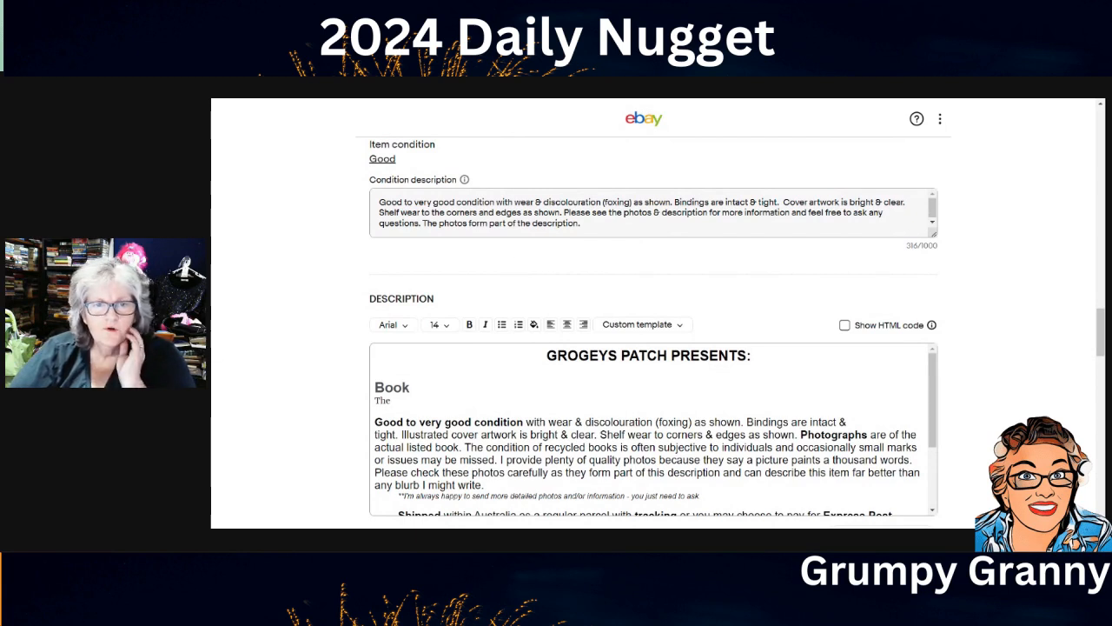
double_click(618, 202)
key("Delete")
key("Delete")
key("BackSpace")
key("BackSpace")
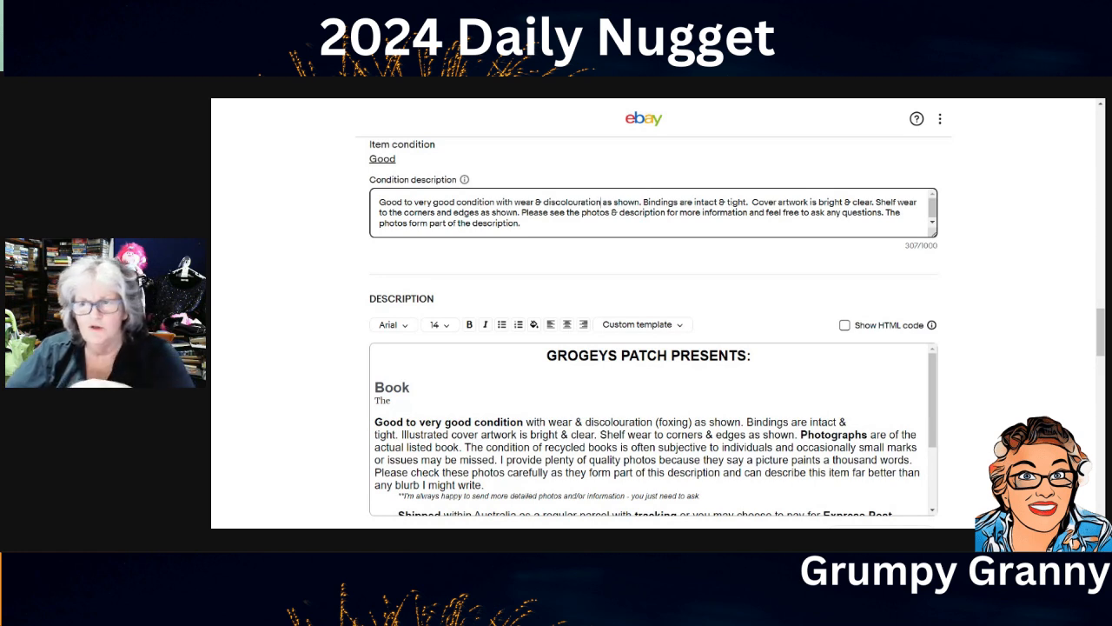
type("wi")
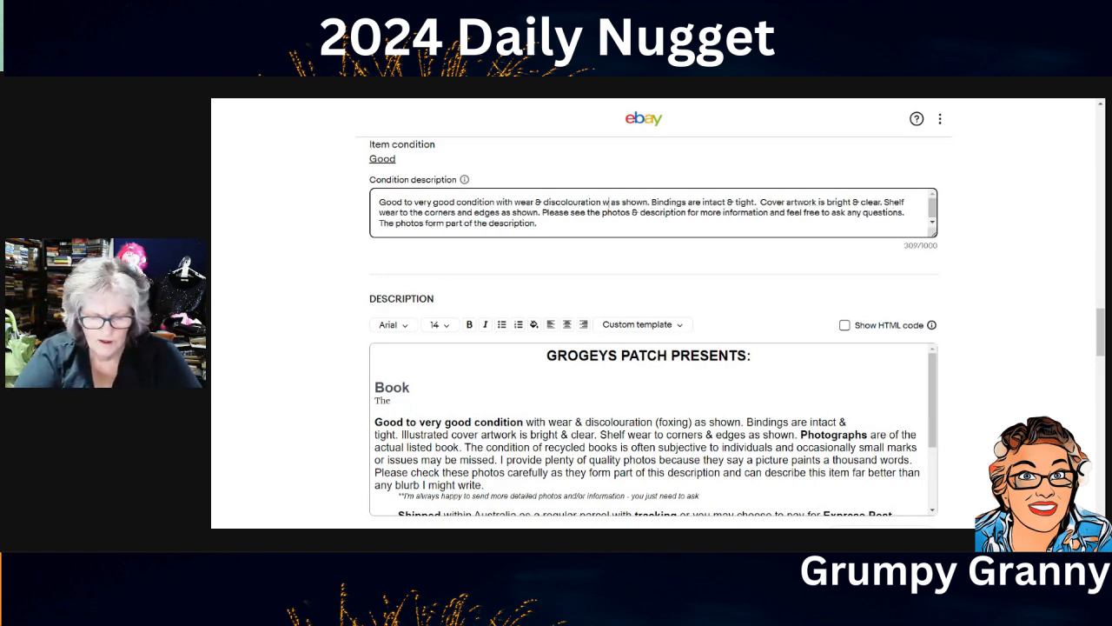
type("th each bo")
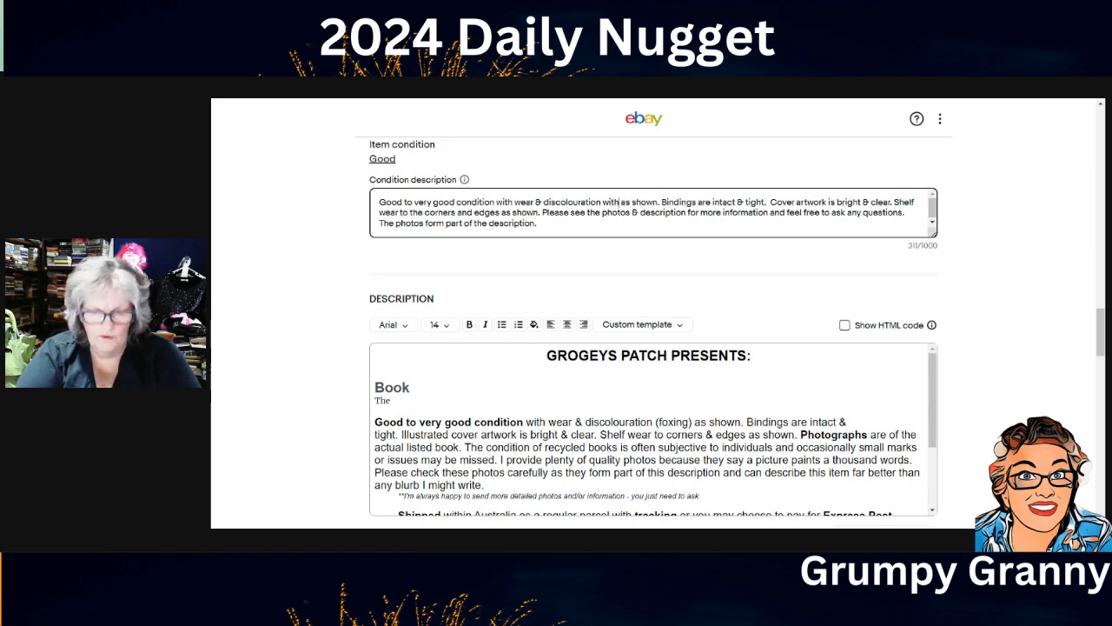
type("ok having in")
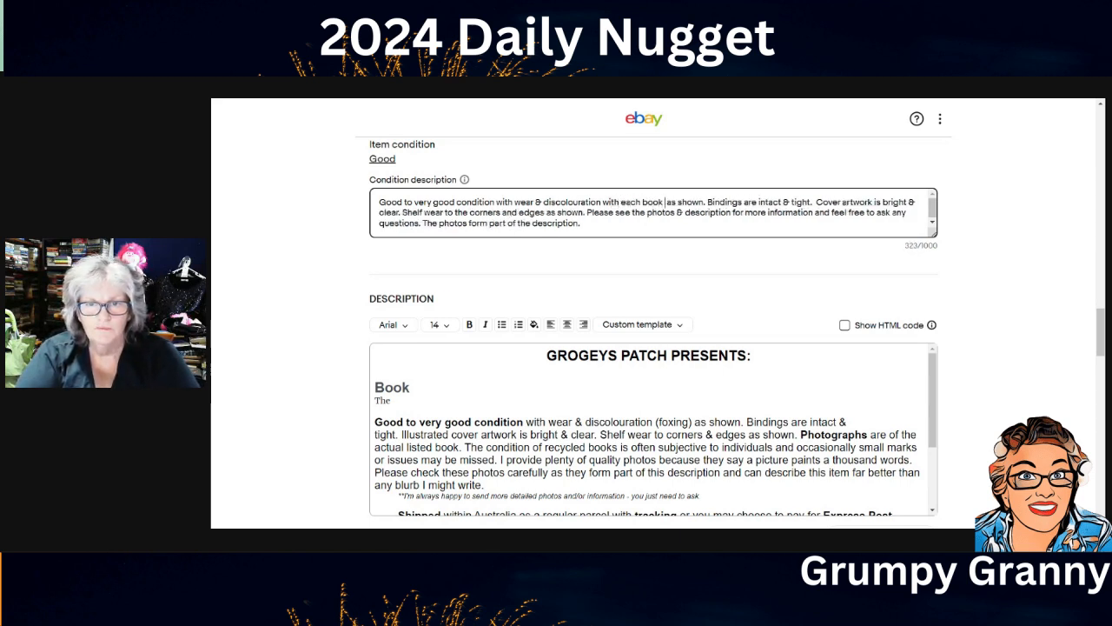
type("dividua")
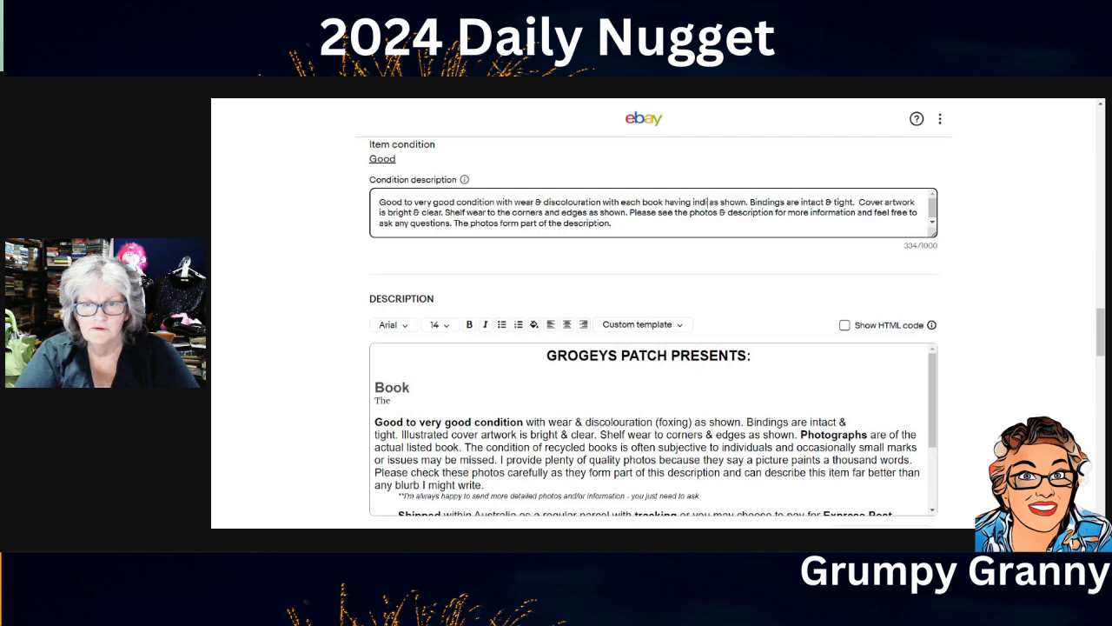
type("l ")
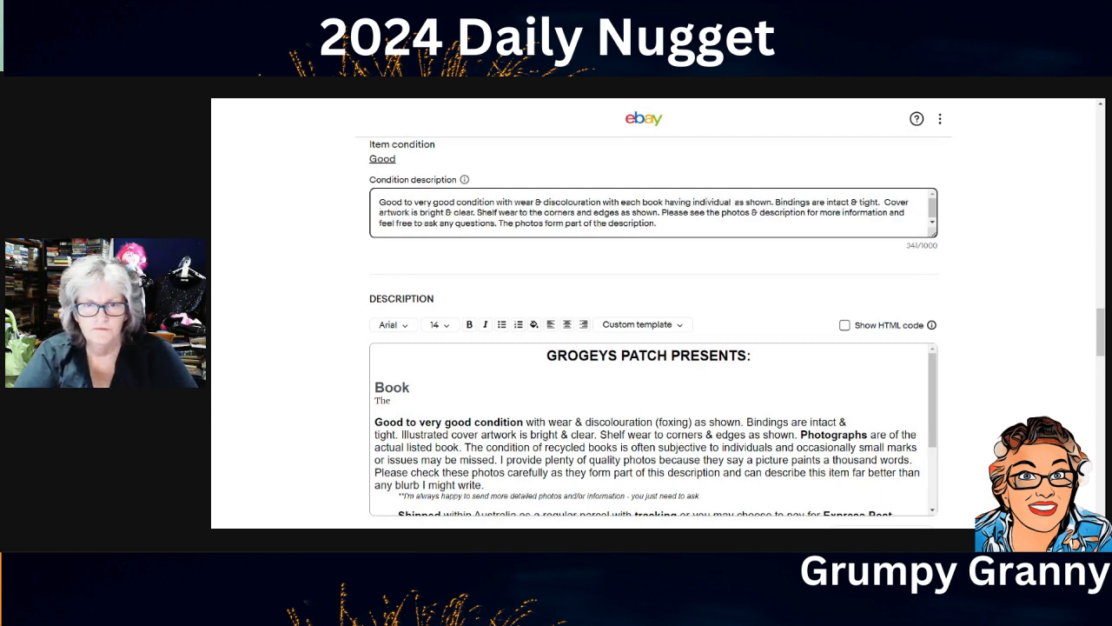
type("wear")
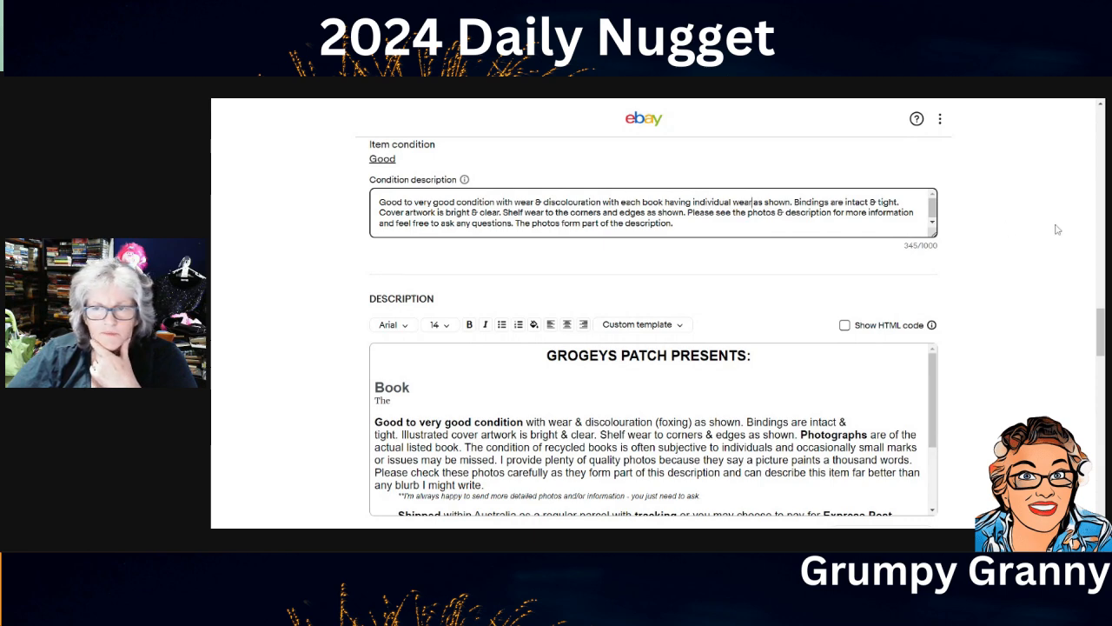
Delete all of the existing template text from the item description
scroll(1051, 224, "down", 3)
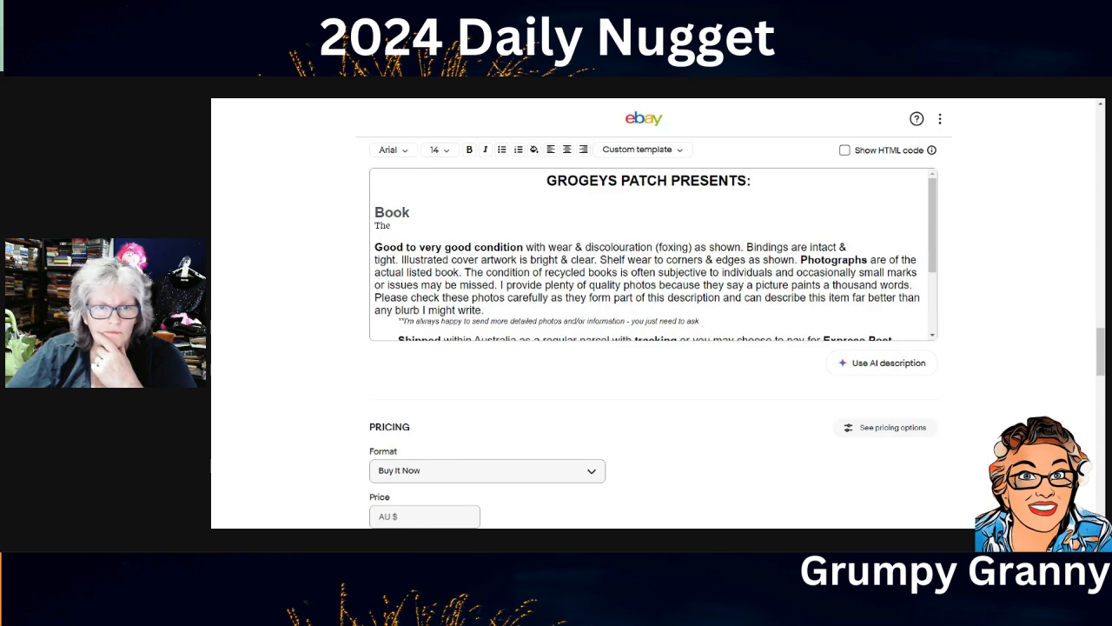
left_click_drag(531, 180, 873, 351)
left_click(481, 204)
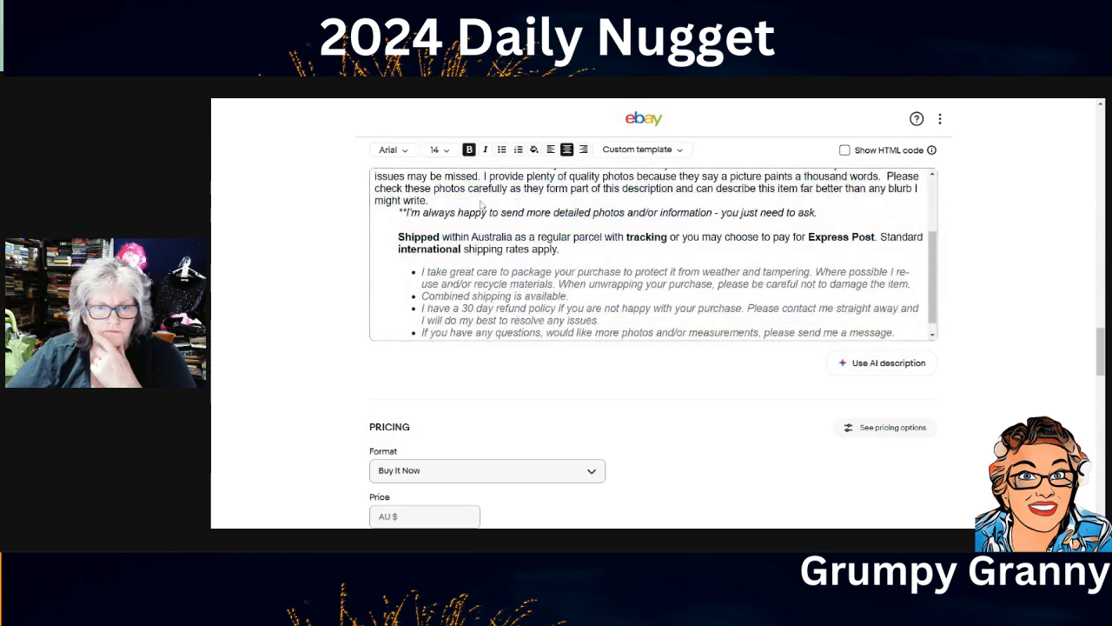
left_click(408, 201)
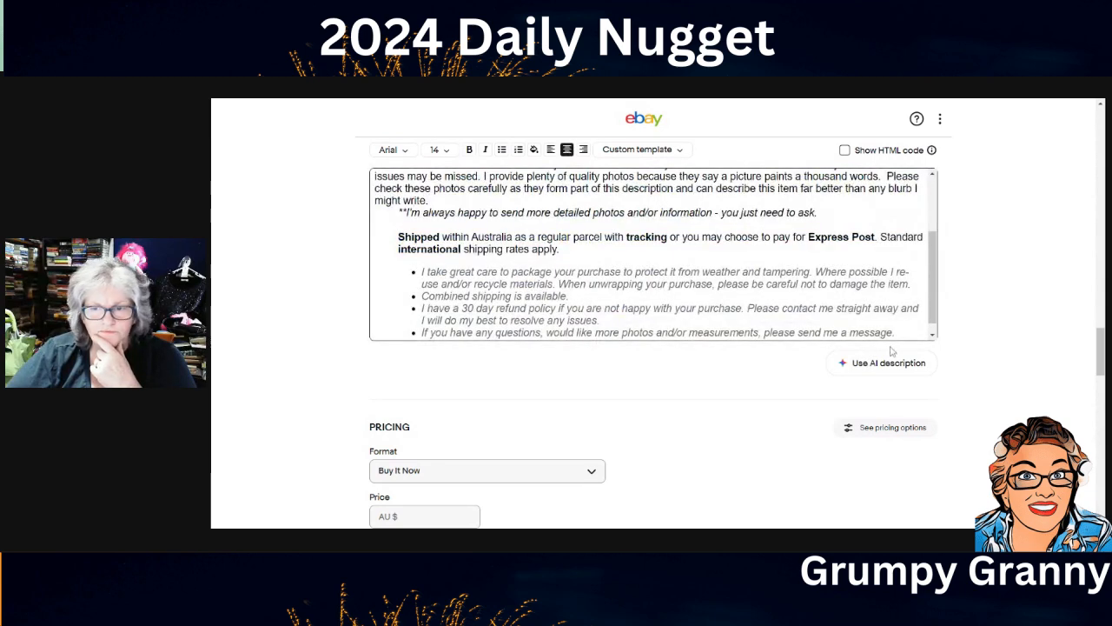
left_click_drag(896, 332, 319, 160)
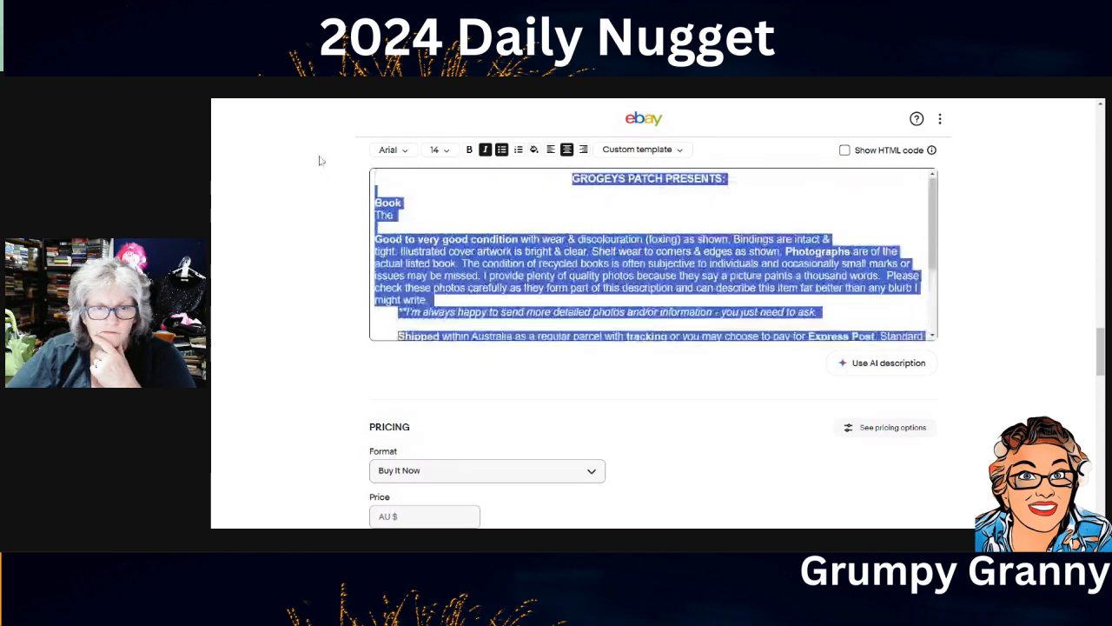
key("BackSpace")
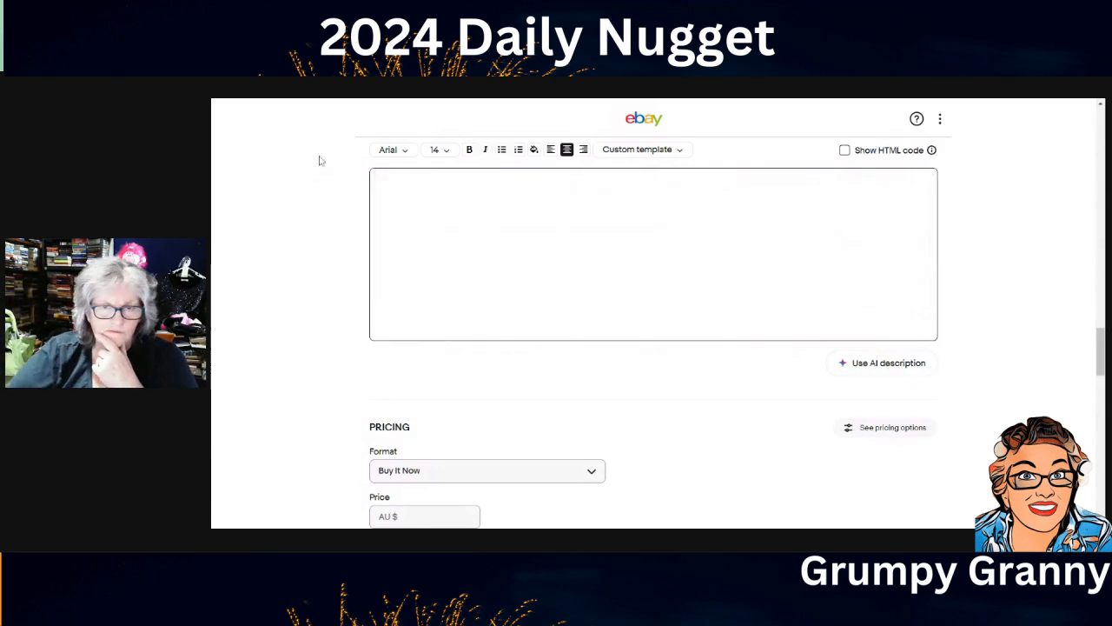
Fill the empty description with the Danielle Steel multi-book text starting "Choose from a range of Danielle Steel's beloved paperback novels"
scroll(666, 211, "down", 3)
scroll(666, 214, "up", 4)
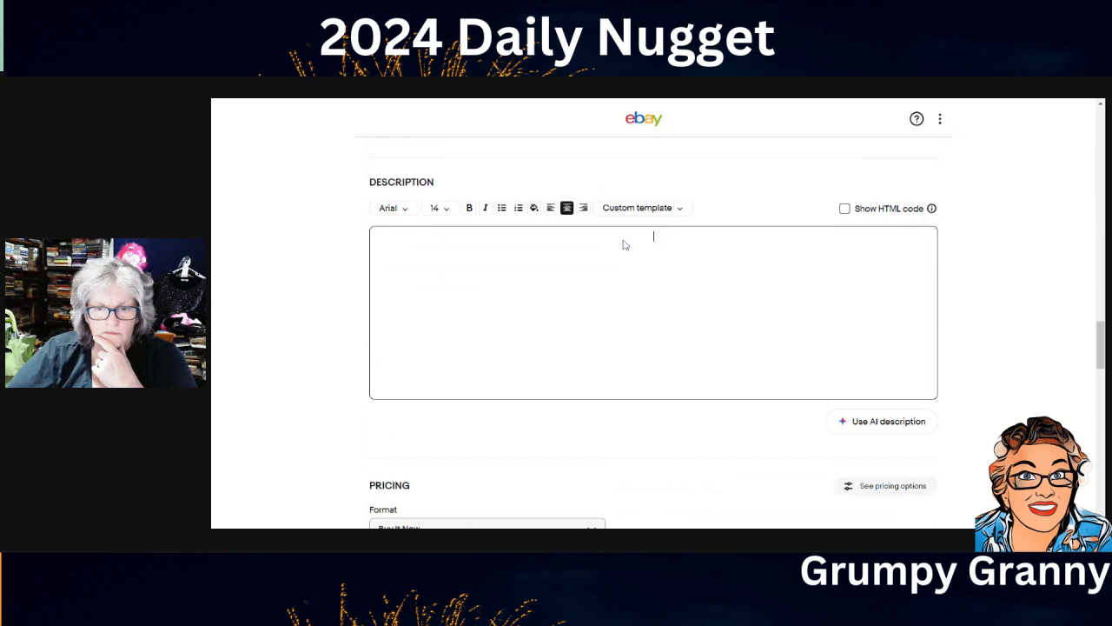
type("Choose from a range of Danielle Steel's beloved paperback novels. A master of women's fiction and romance, Steel's titles explore themes of first love, relationships, and the complexities of love. Each book is in English and has been crafted with care. Whether you're looking to get lost in a heart-warming story or seeking a gift for a loved one, these books are perfect for any occasion. All titles are available in paperback and shipped from Australia. Save on your postage costs by purchasing more than one book - each additional book adds $0.50 to the postage cost - the more you buy the more you save! Buy 2 books and get 1 free (put 3 in your cart) from this or other eligible books!! Please read condition details carefully. More photos of individual books available on request. Standard international shipping rates apply, contact me for rates. If you have any questions, would like more photos and/or measurements, please send me a message.")
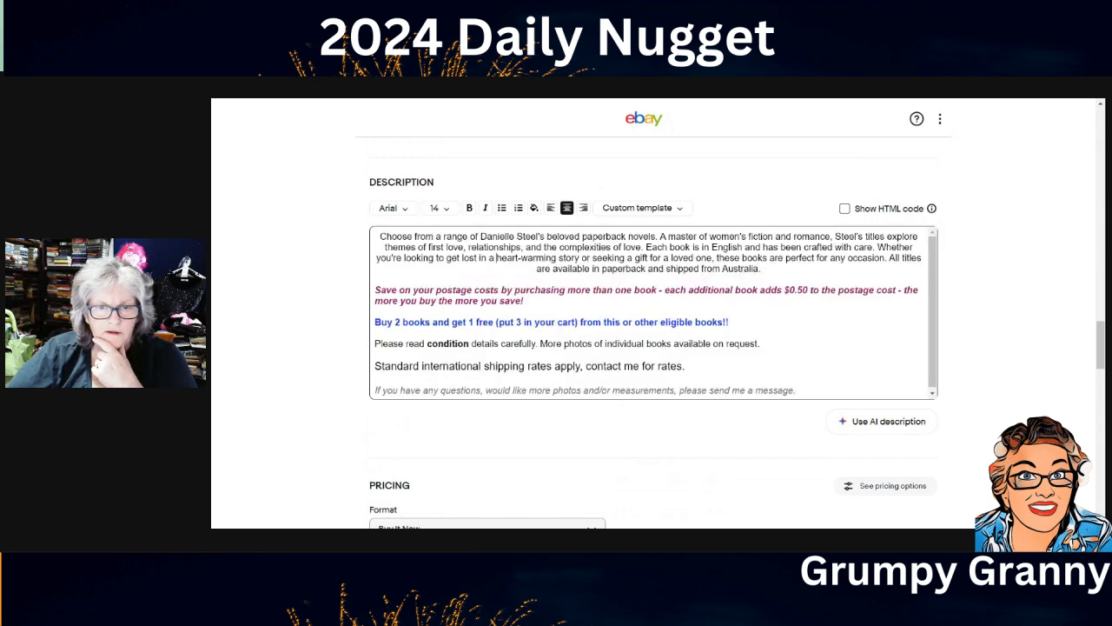
Try to left-align the opening paragraph of the description
left_click(553, 209)
left_click(501, 236)
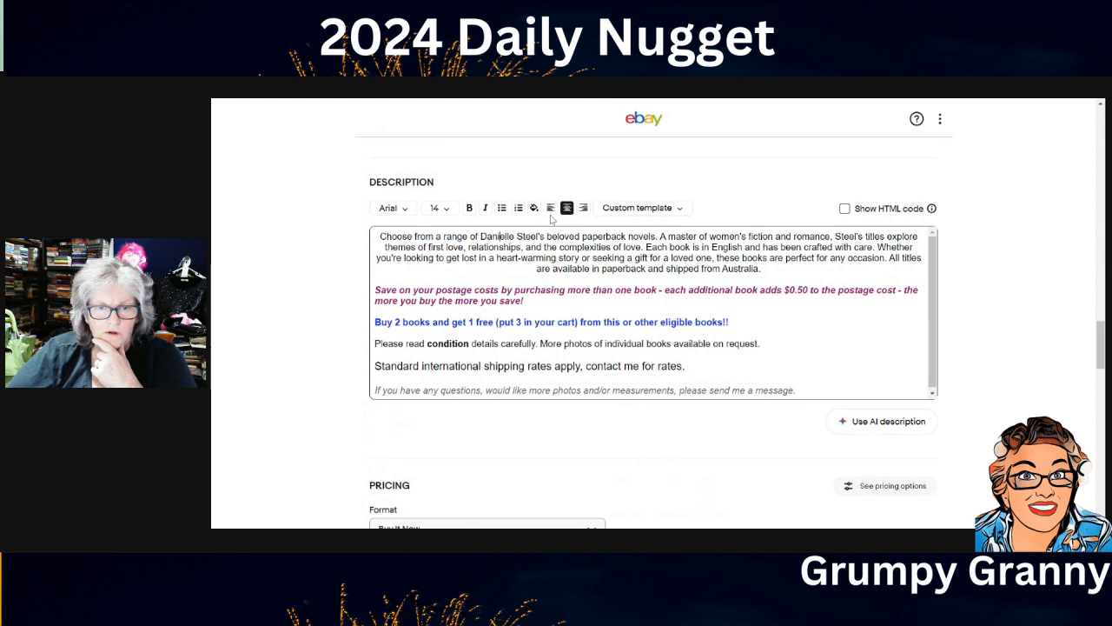
left_click(552, 211)
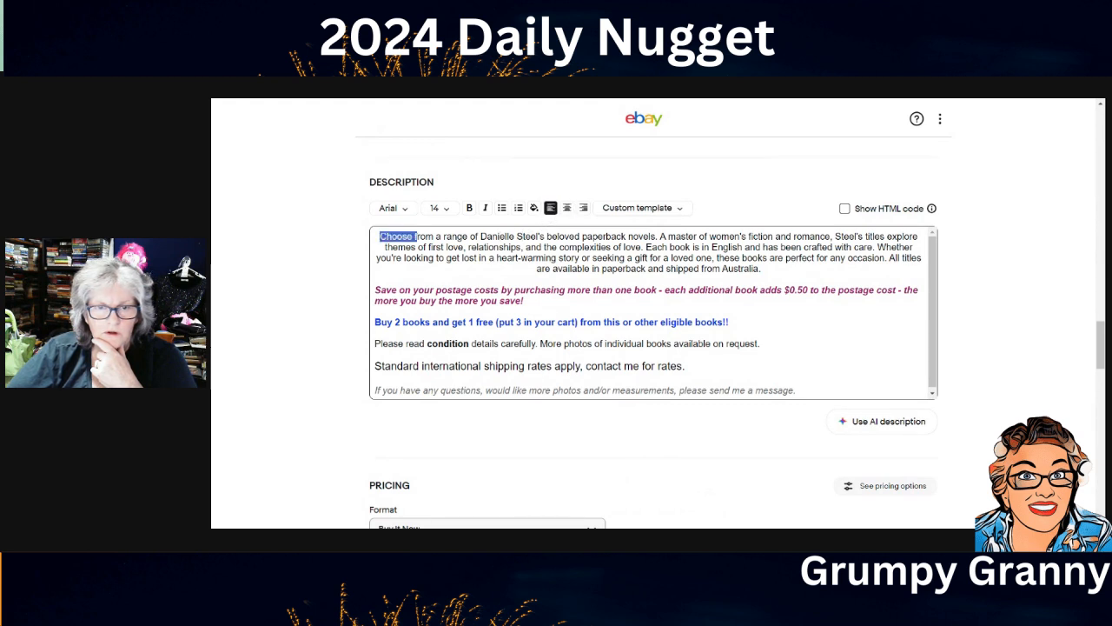
left_click_drag(380, 235, 761, 269)
left_click(551, 211)
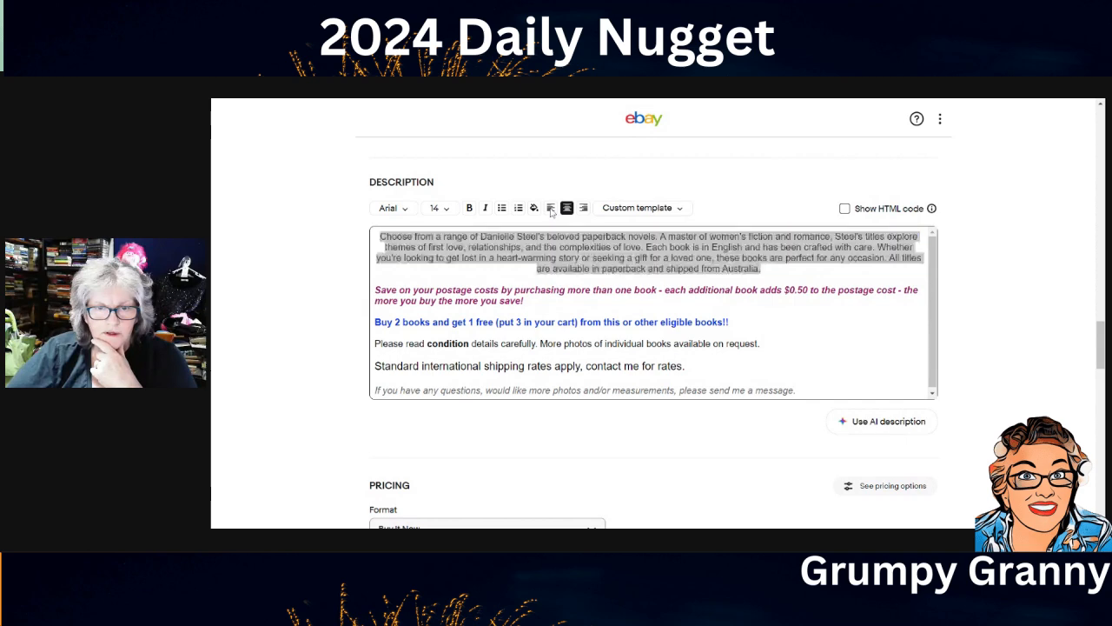
left_click(567, 211)
left_click(551, 212)
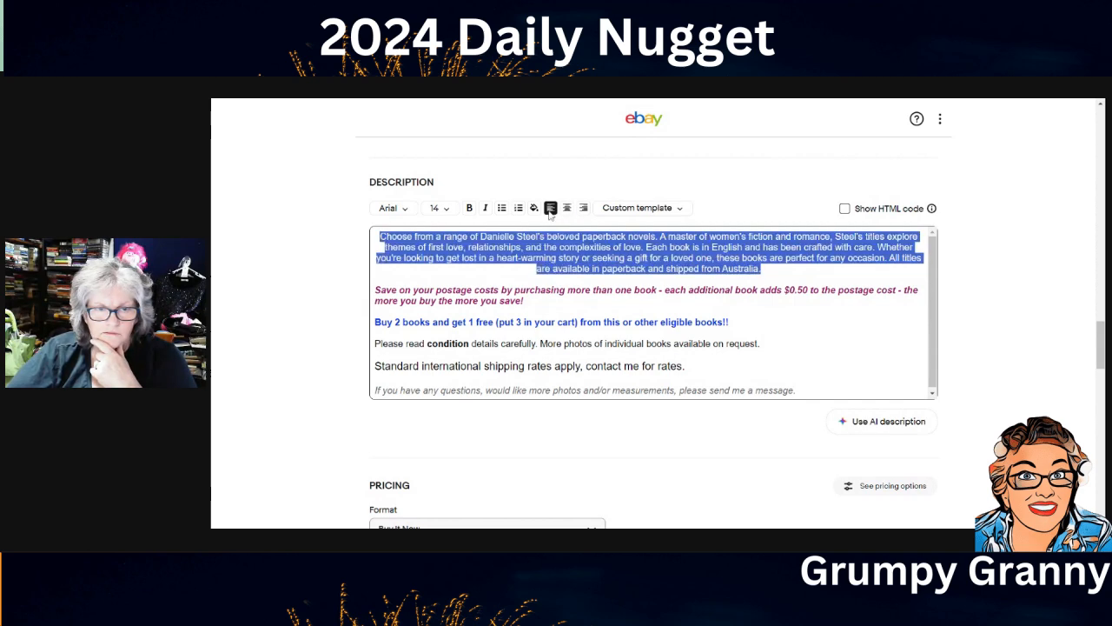
Try right and left alignment on the description's opening paragraph and set it back to centred
left_click(585, 209)
left_click(553, 212)
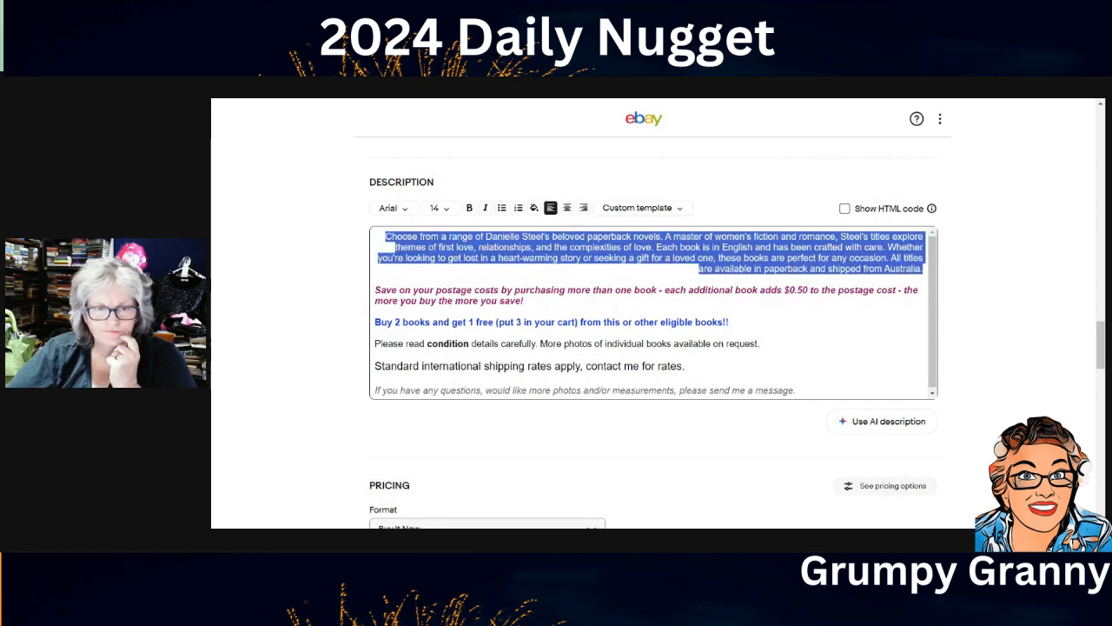
left_click(699, 268)
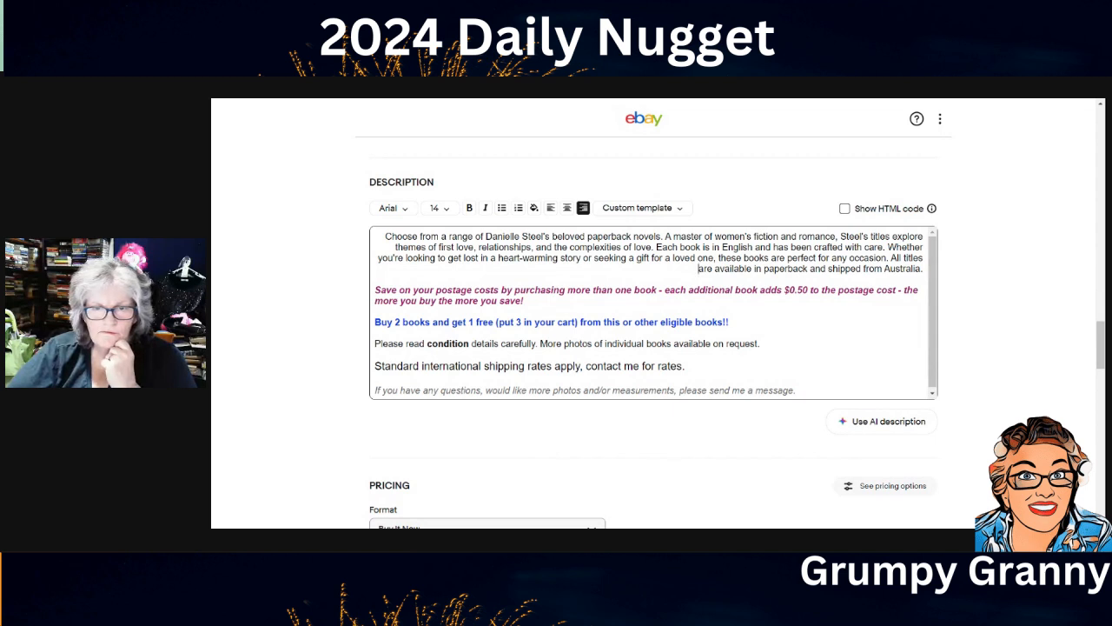
left_click_drag(385, 236, 923, 269)
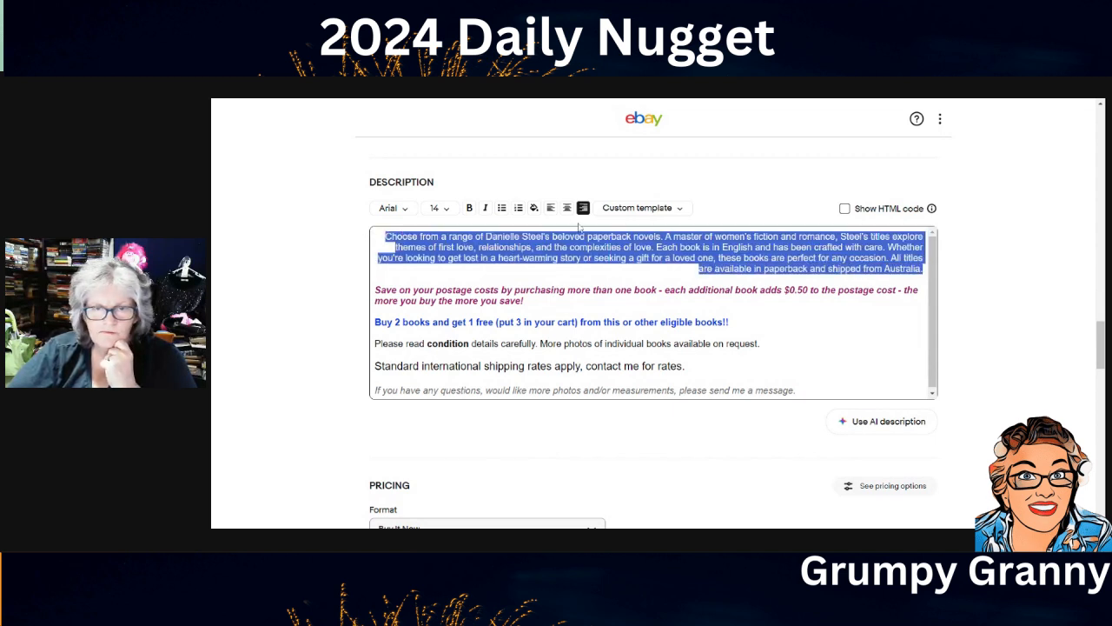
left_click(550, 209)
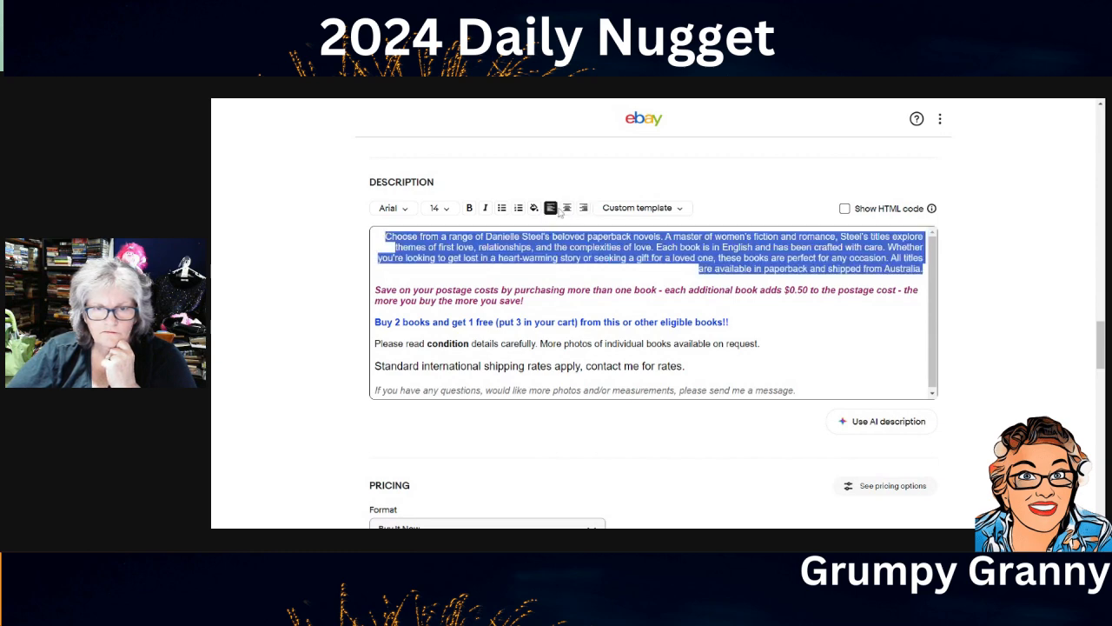
left_click(567, 209)
left_click(770, 268)
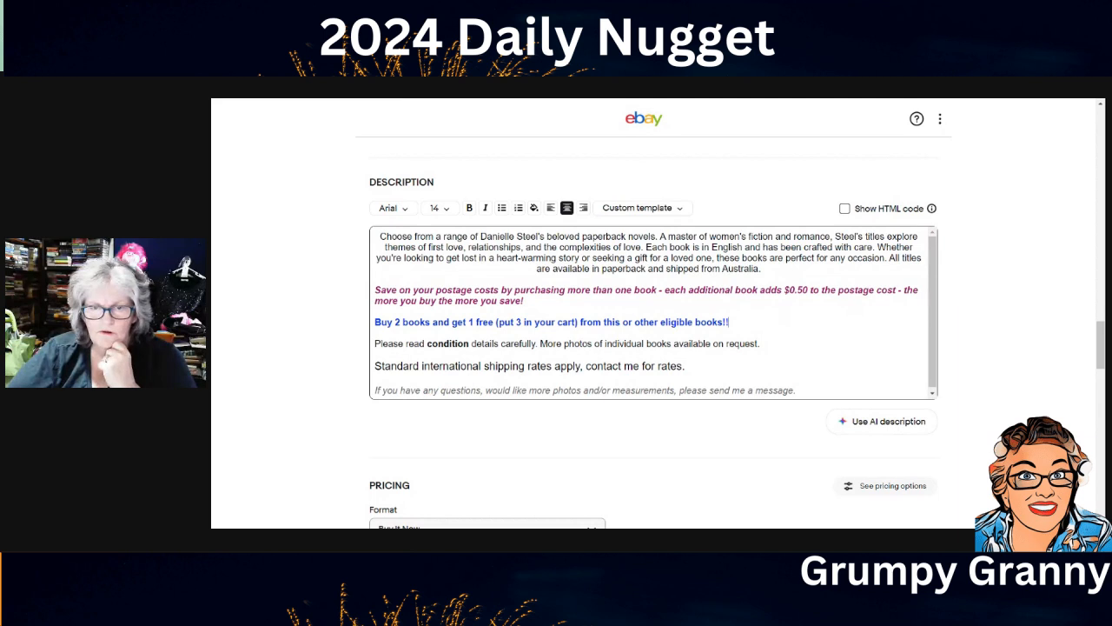
left_click(729, 322)
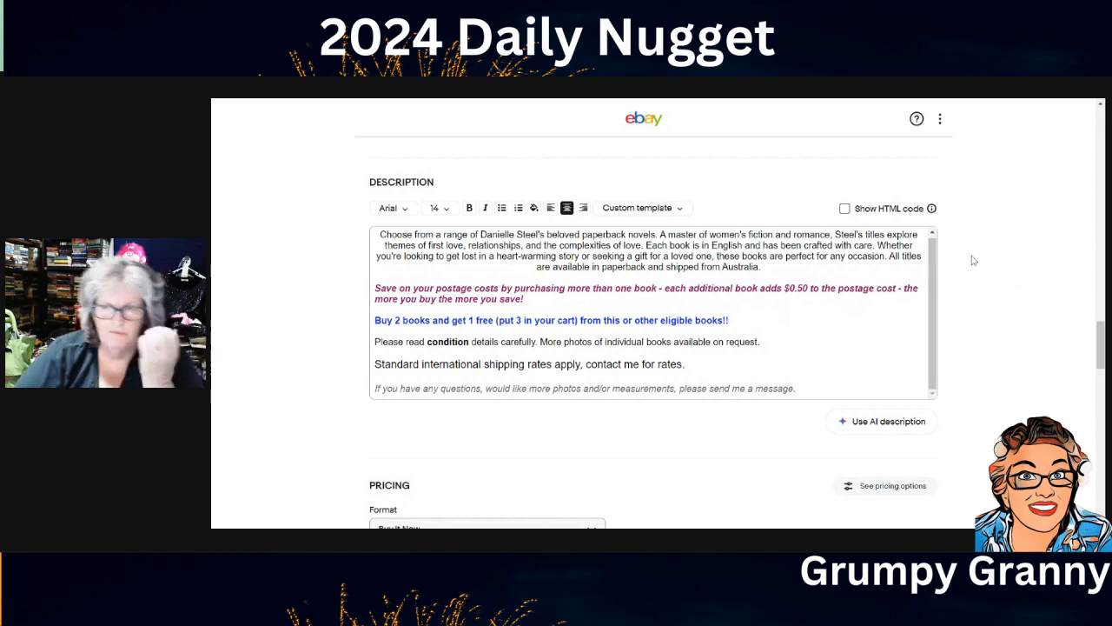
Open the listing's variations for editing and remove the suggested Item Length and Item Height attributes
scroll(983, 282, "up", 1)
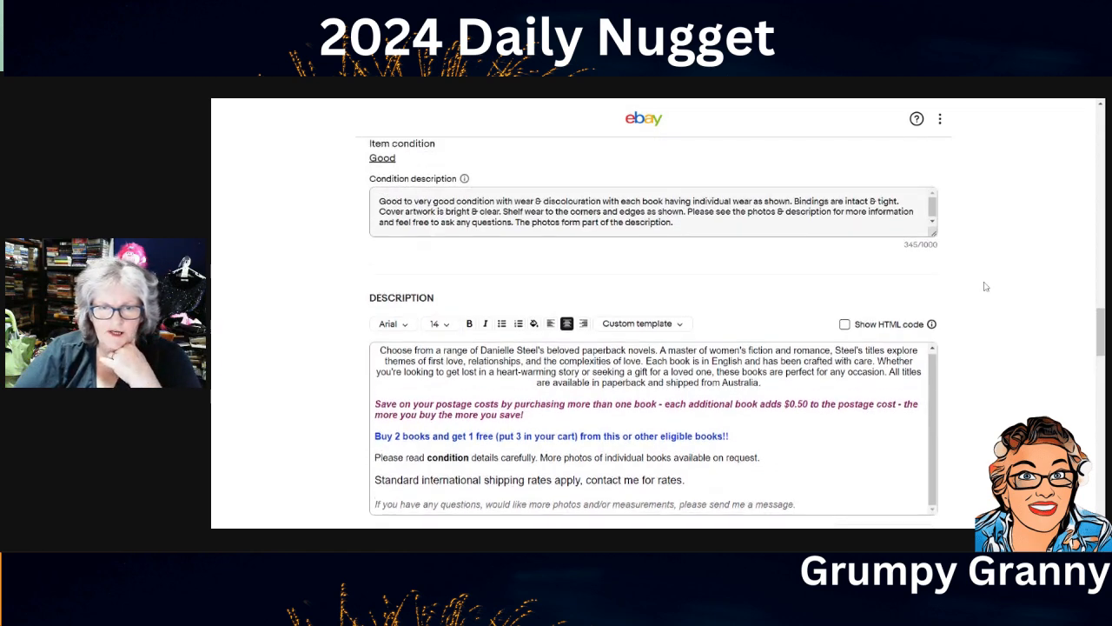
scroll(982, 297, "up", 2)
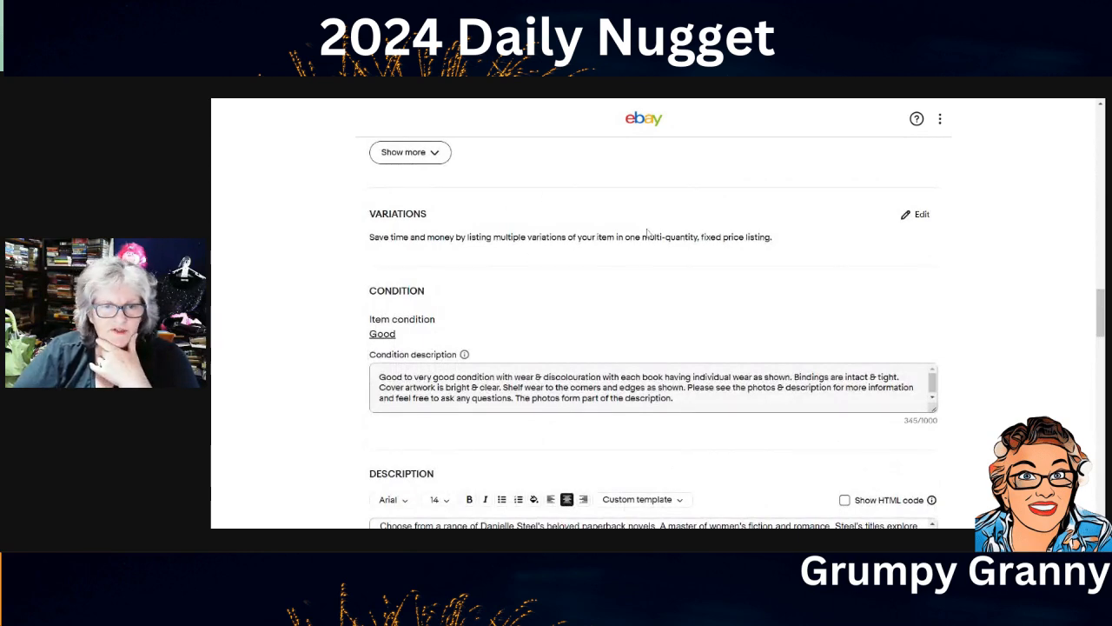
scroll(628, 228, "up", 2)
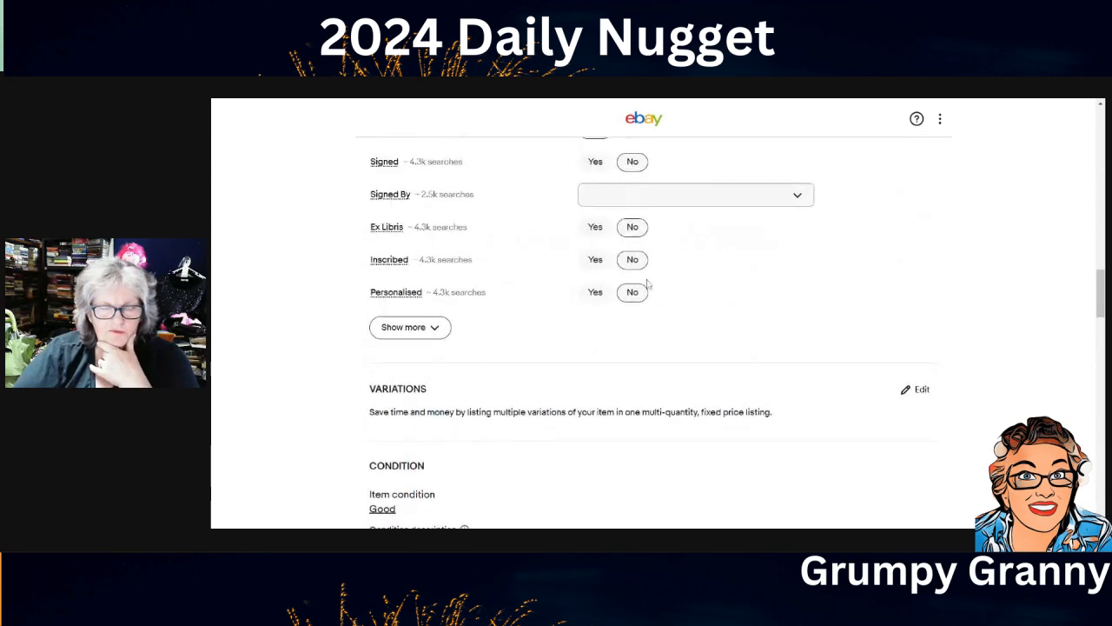
scroll(767, 292, "down", 2)
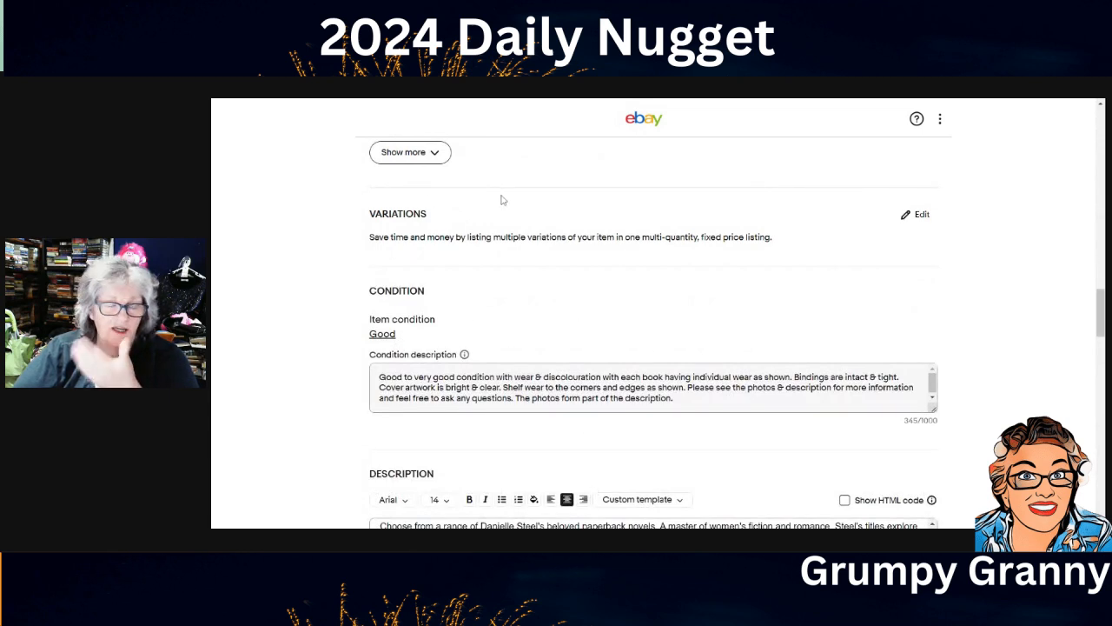
left_click(922, 217)
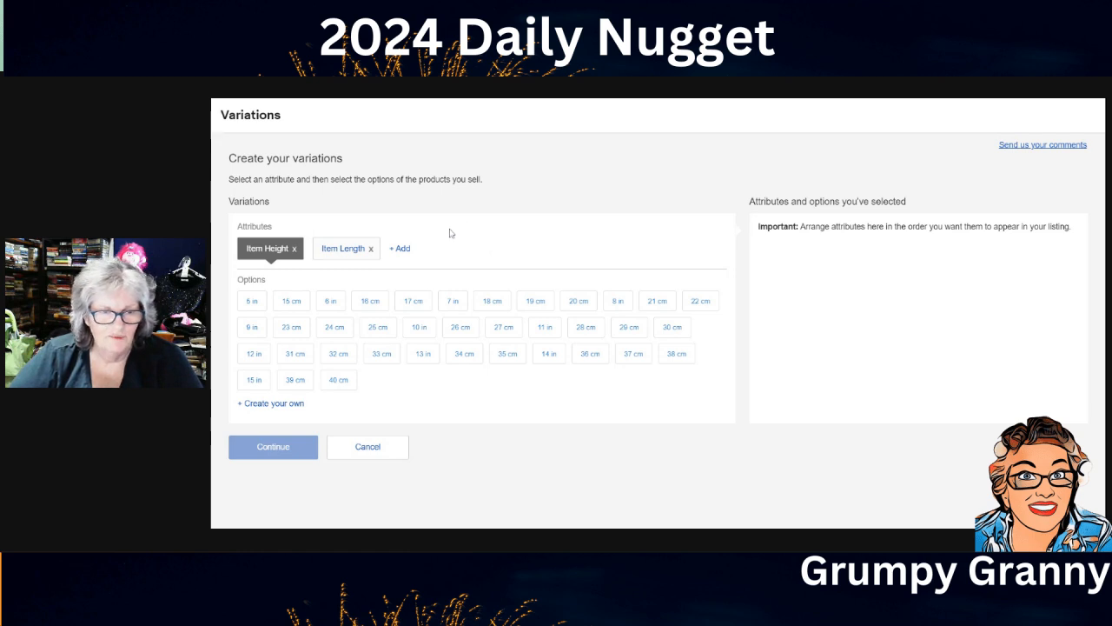
left_click(372, 249)
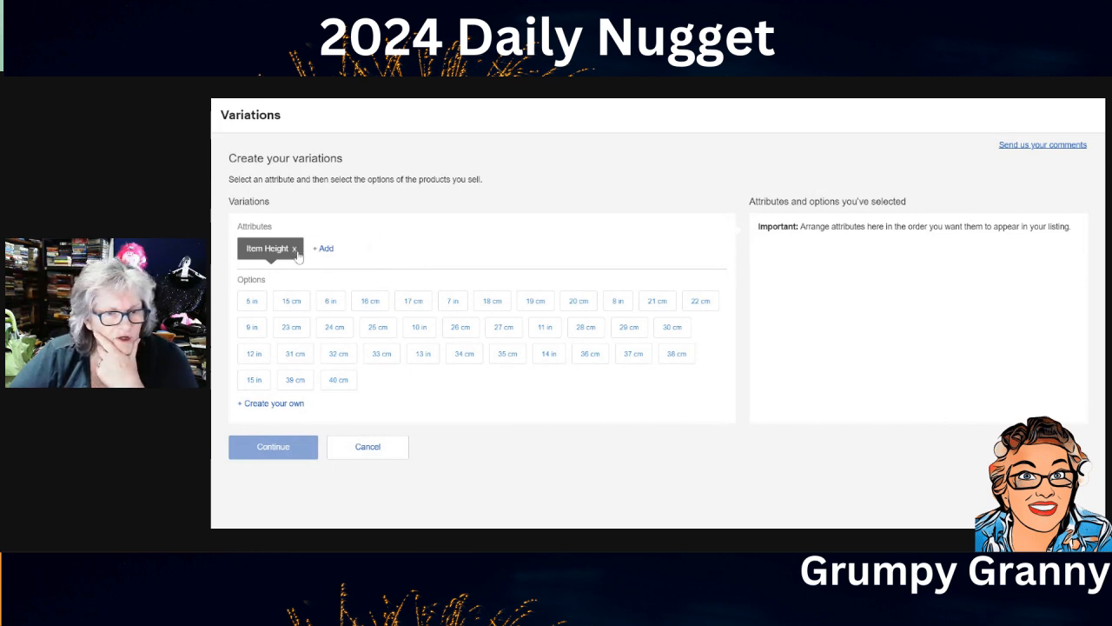
left_click(295, 249)
Add a custom variation attribute named Title
left_click(251, 243)
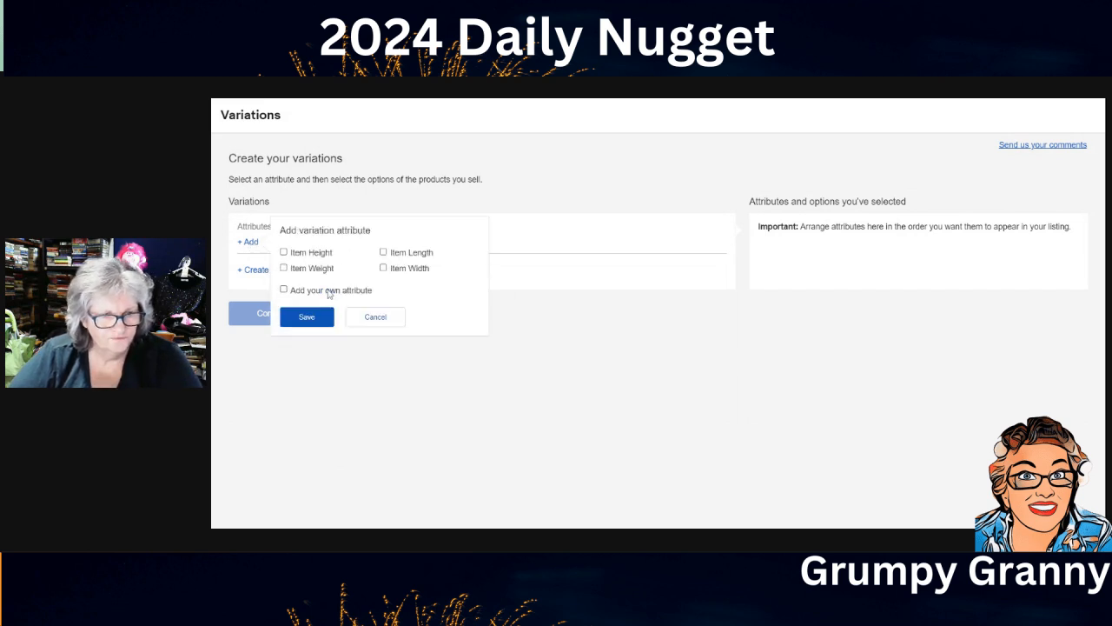
left_click(292, 292)
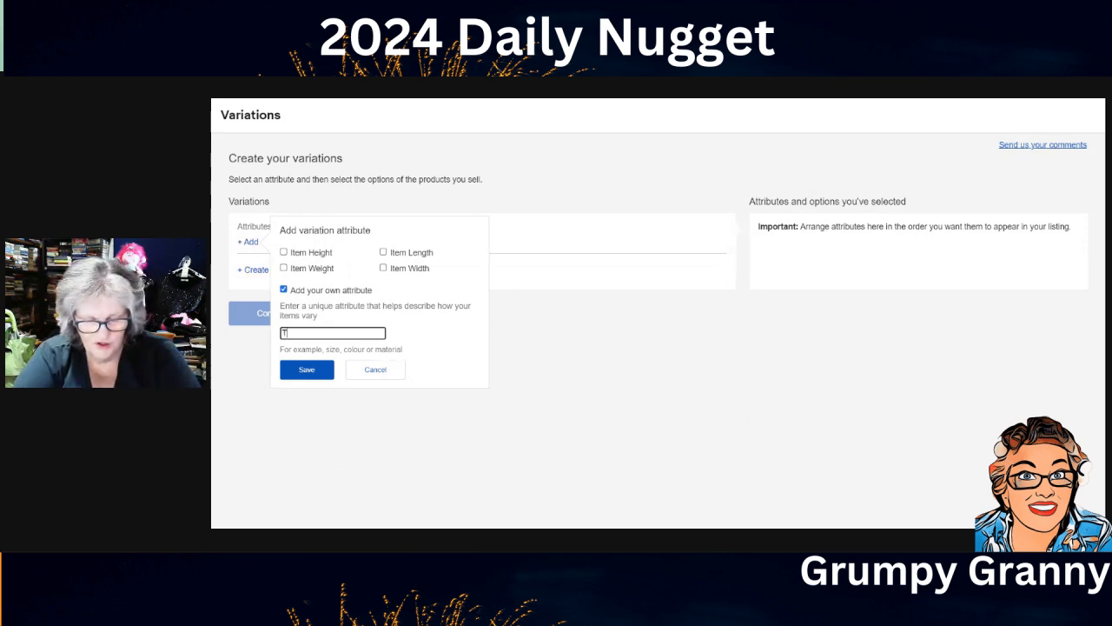
type("Title")
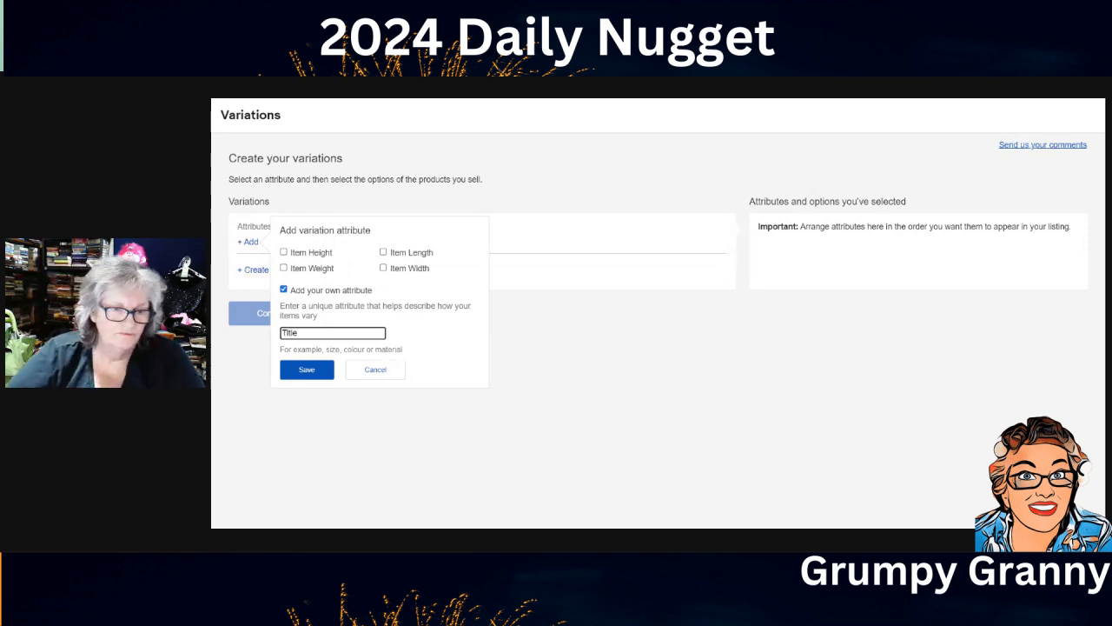
left_click(318, 374)
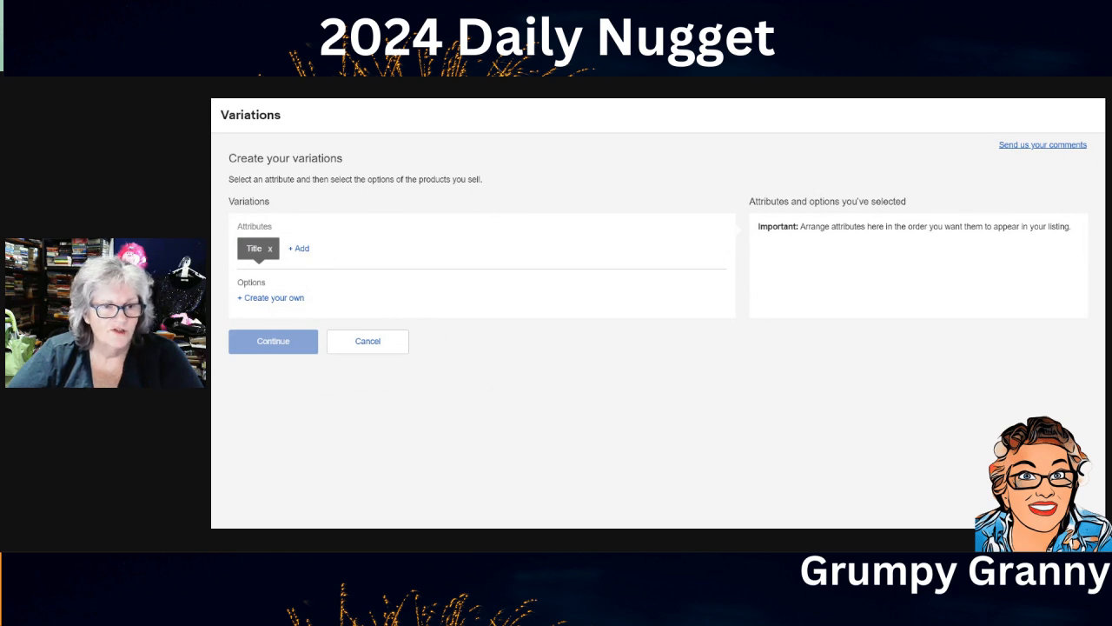
Create the options Dark Tides and The Queens Fool under the Title attribute
left_click(296, 300)
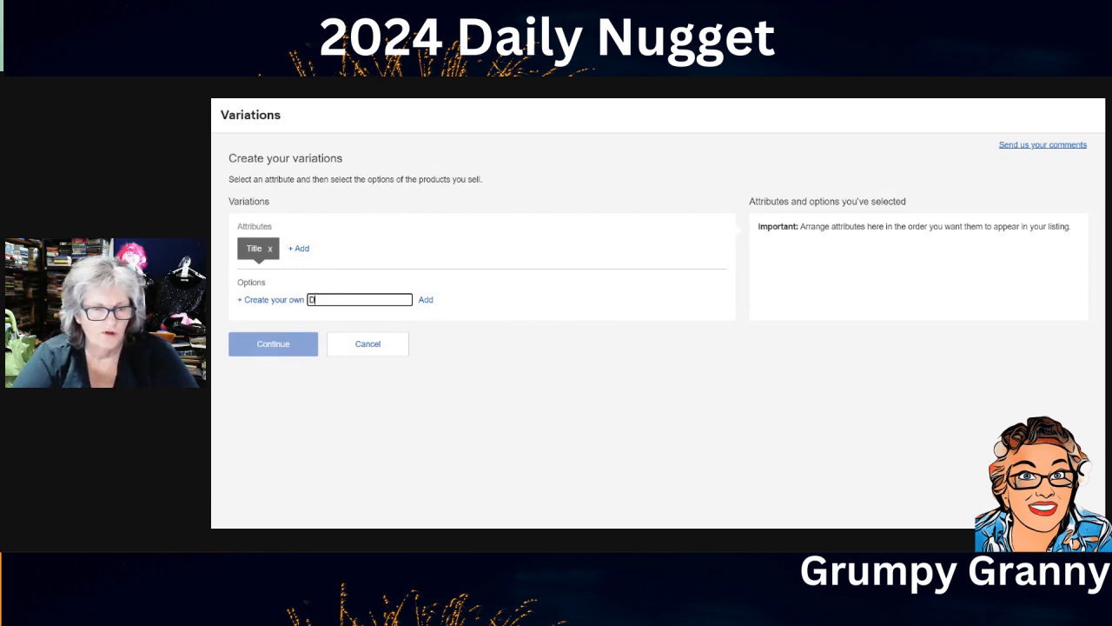
type("ark Tides")
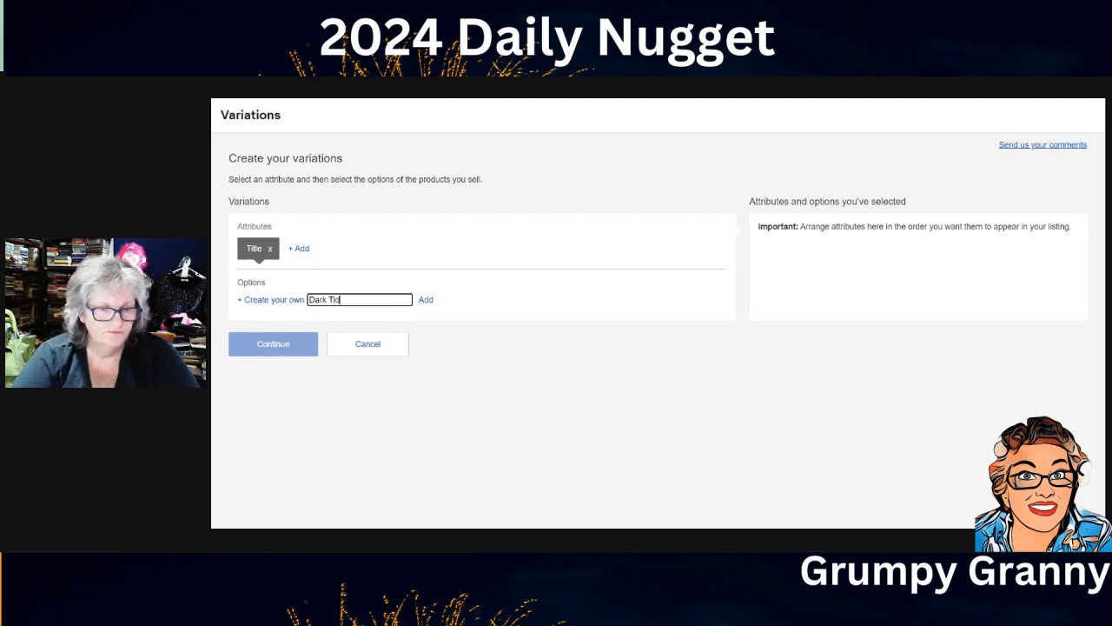
left_click(425, 300)
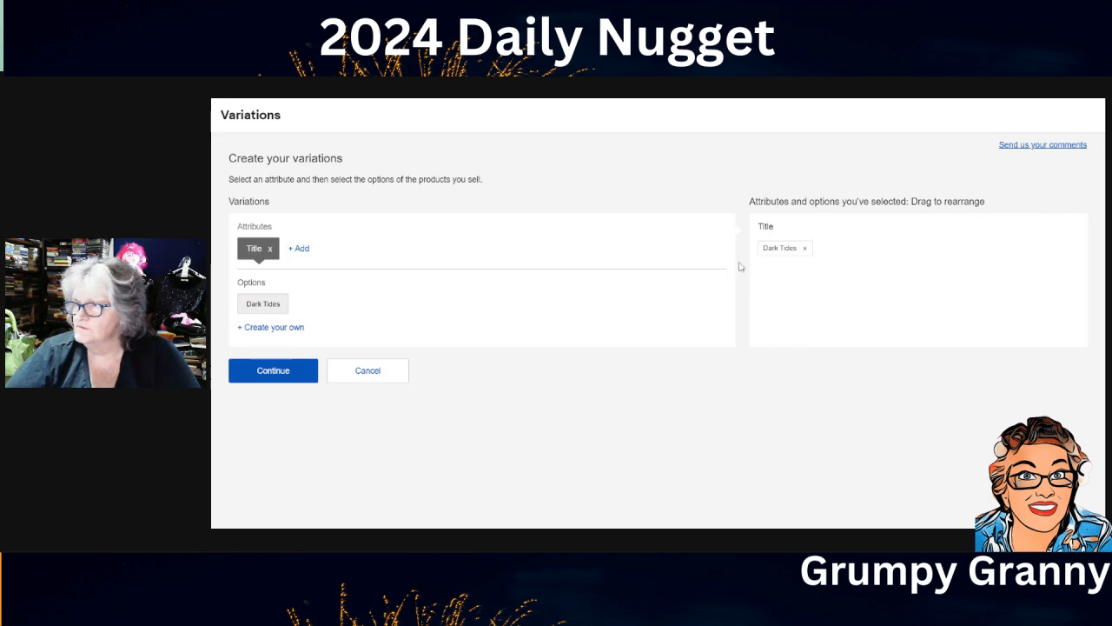
left_click(274, 327)
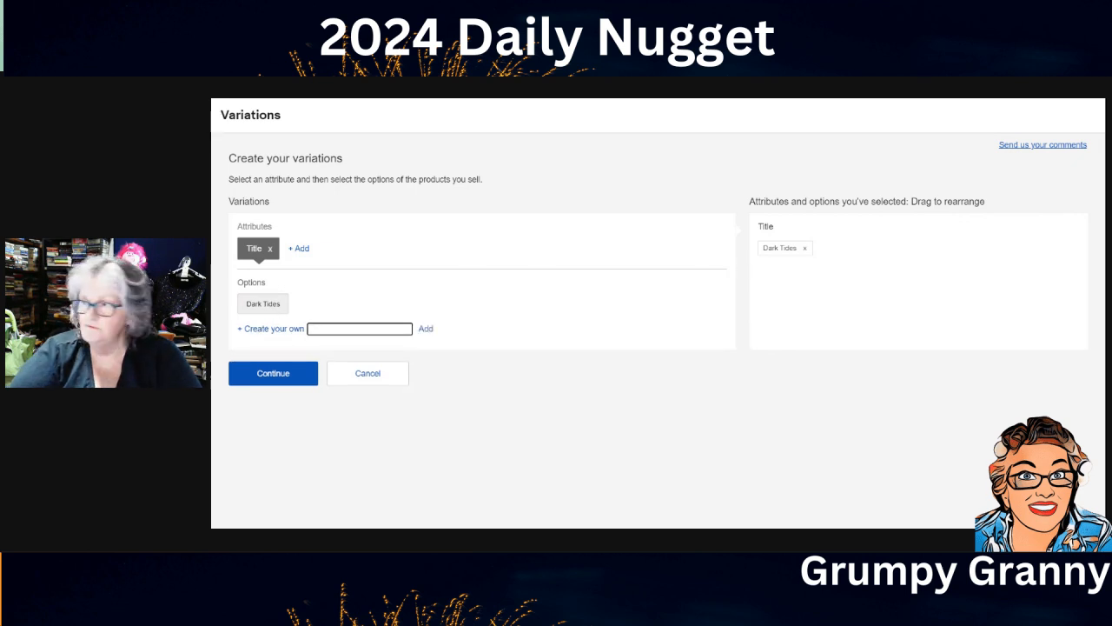
type("The Queen")
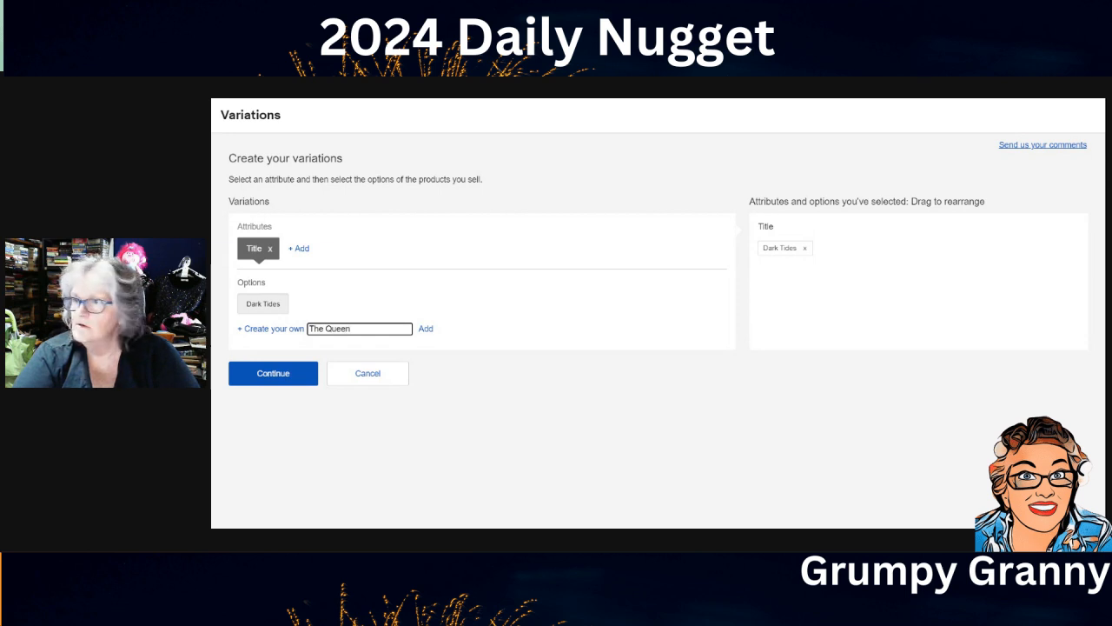
type("s F")
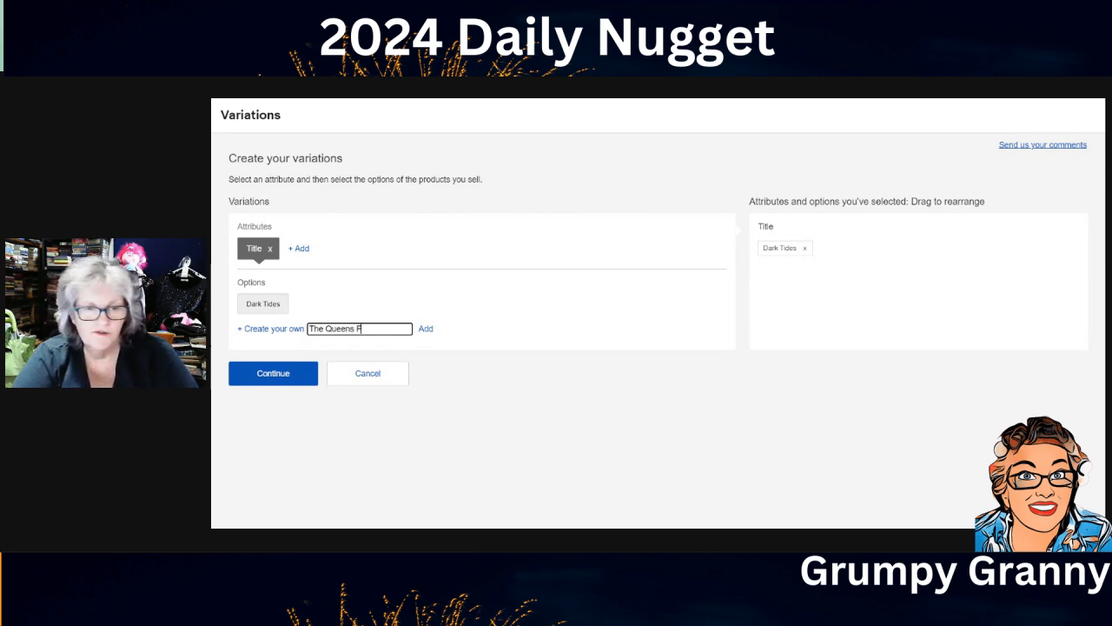
type("ool")
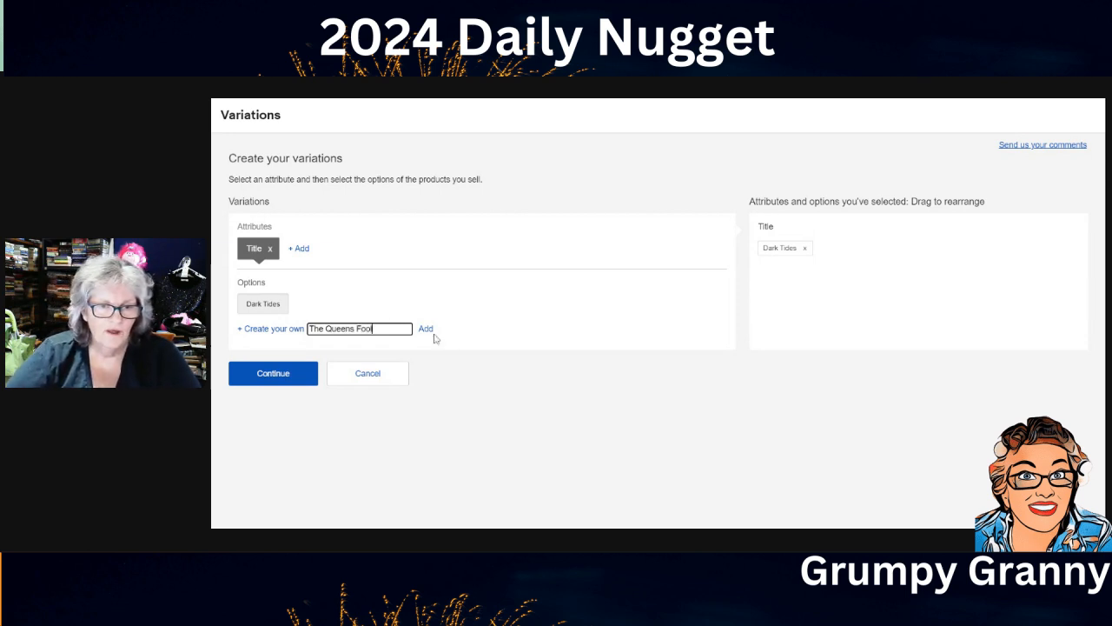
left_click(426, 329)
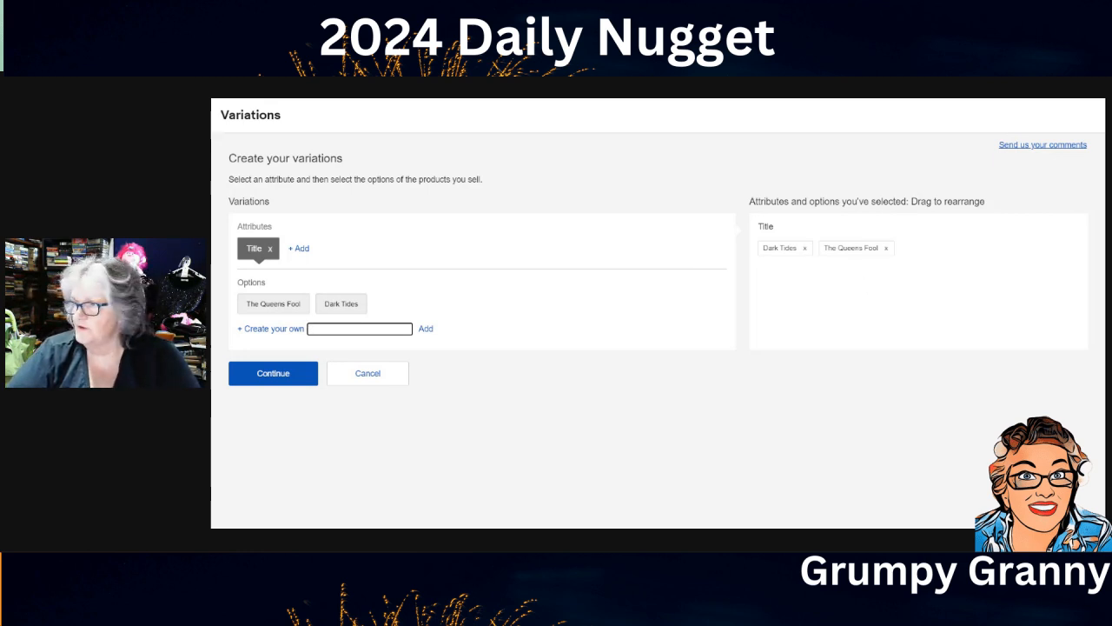
Create a further Title option, The Other Girl, and continue to the variation photos and combinations
type("The")
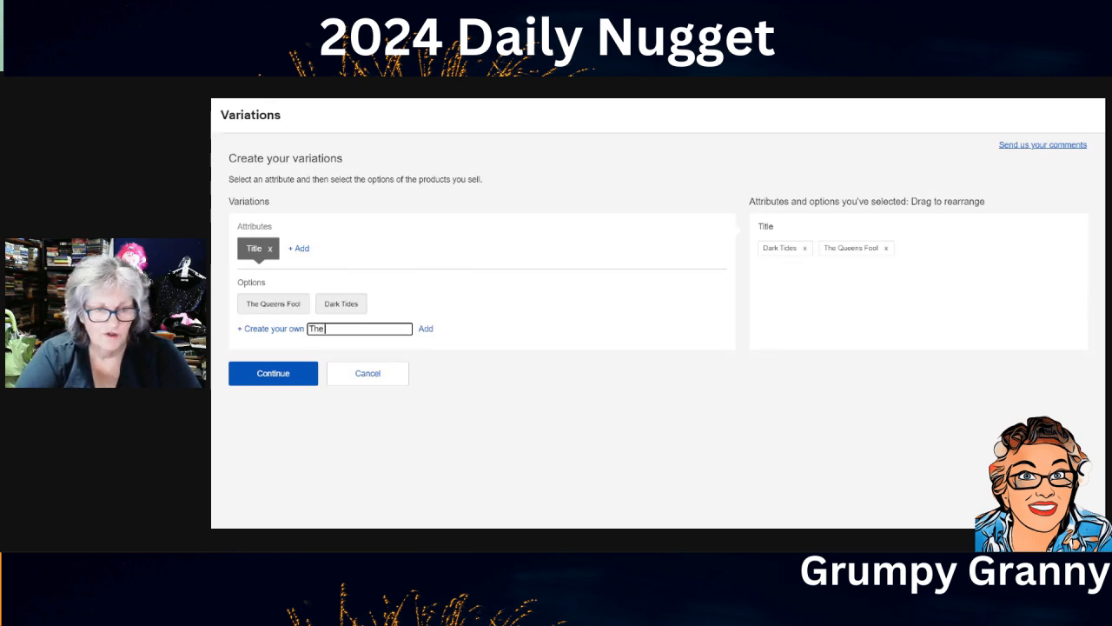
type(" Other Girl")
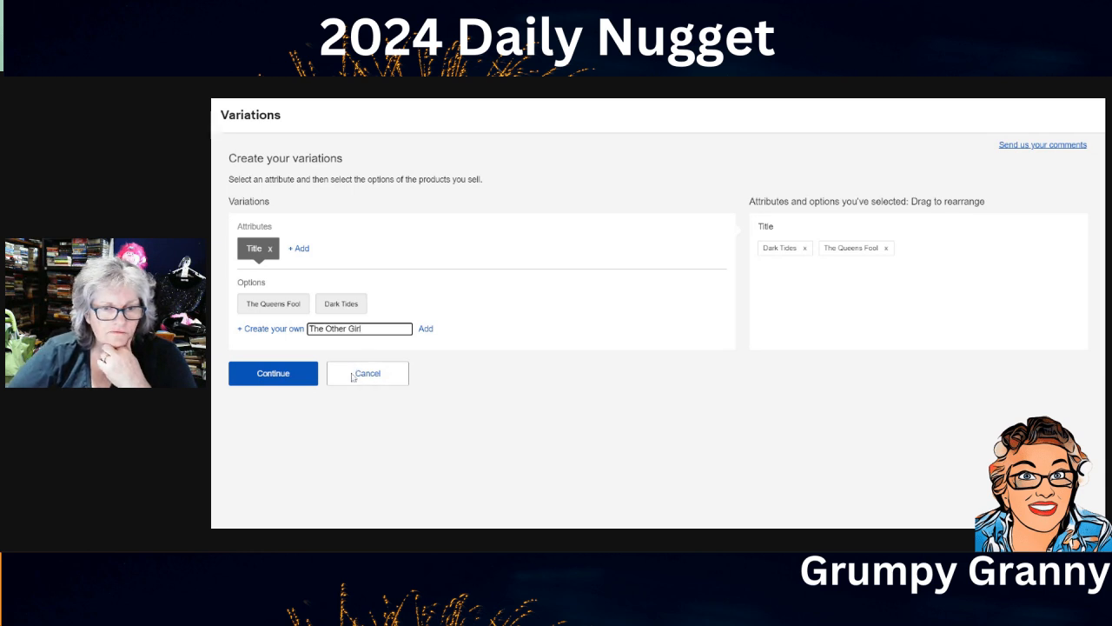
left_click(426, 331)
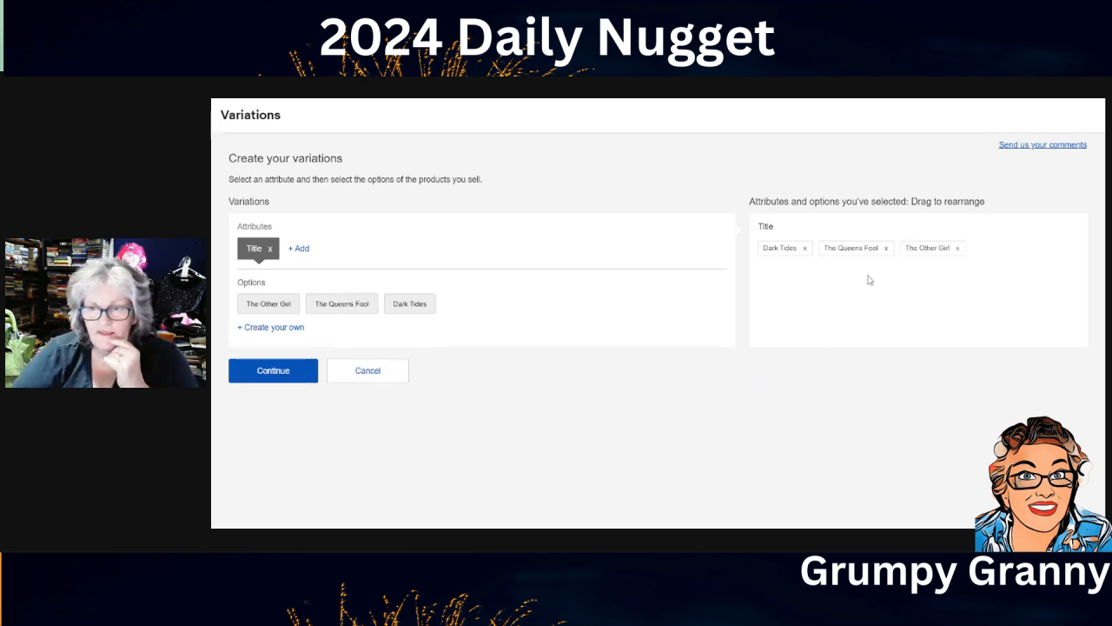
left_click(292, 372)
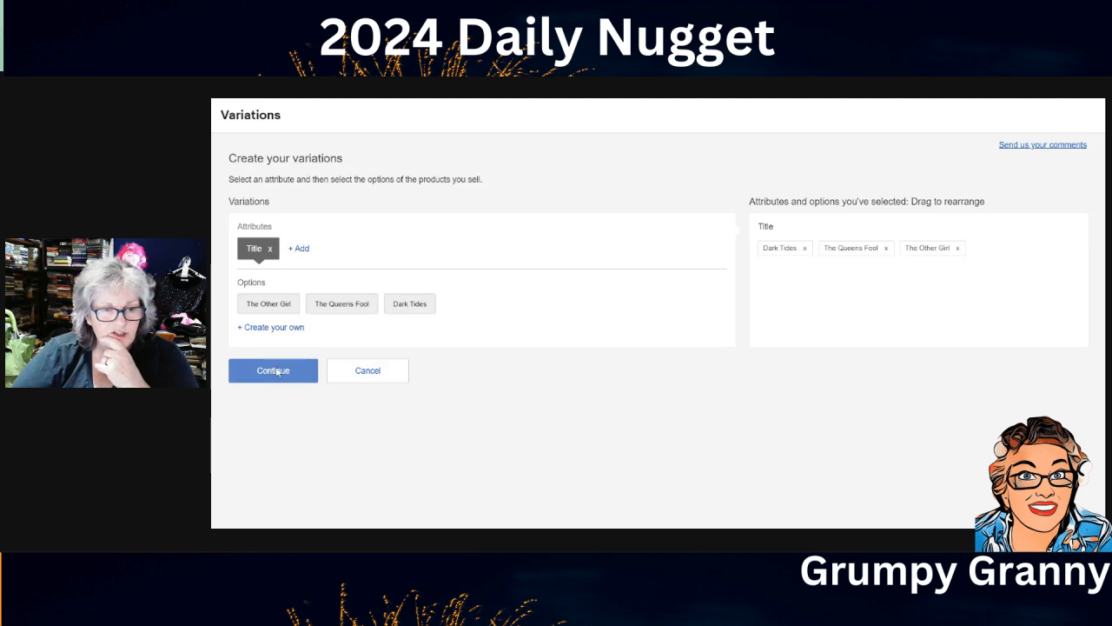
left_click(276, 373)
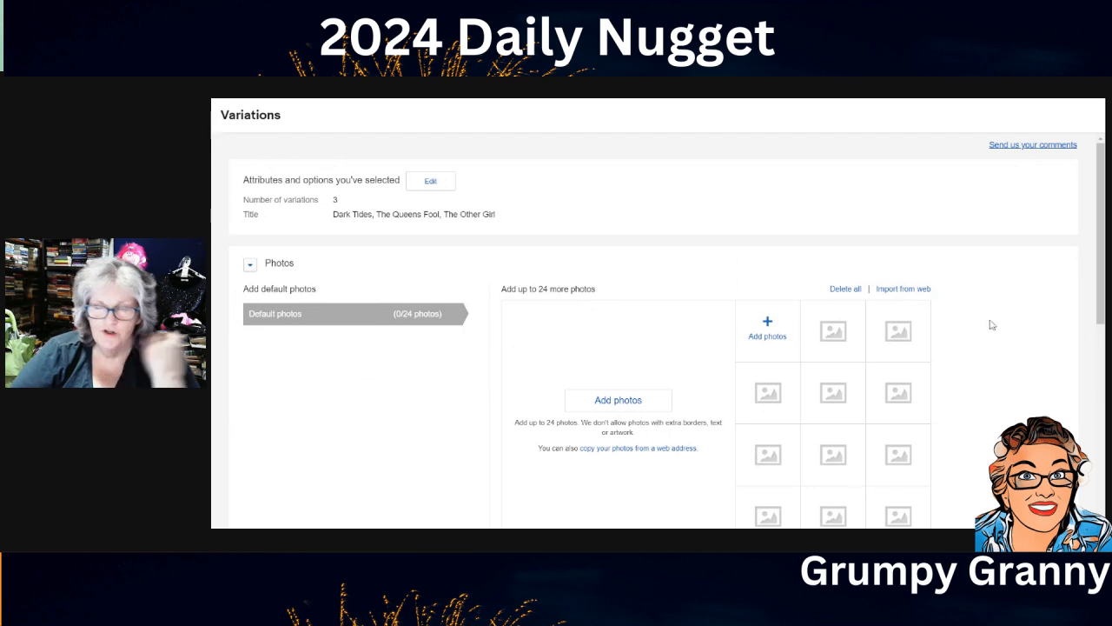
Add the stacked-books photo as the default photo, crop it closely around the three books and save the crop
scroll(1006, 286, "down", 1)
scroll(1005, 286, "down", 1)
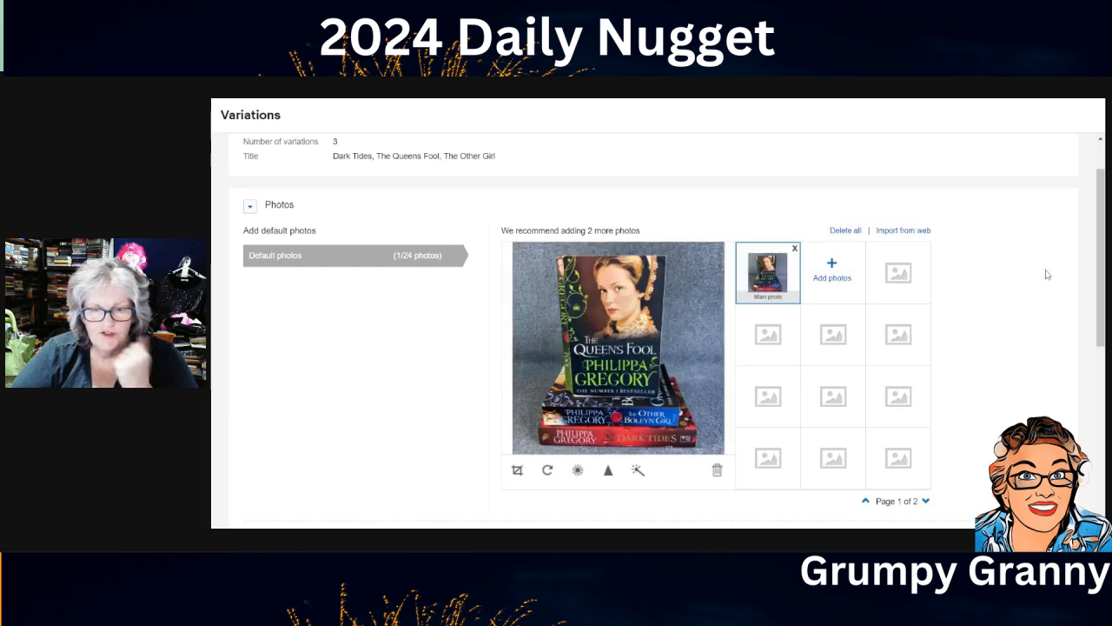
left_click(517, 471)
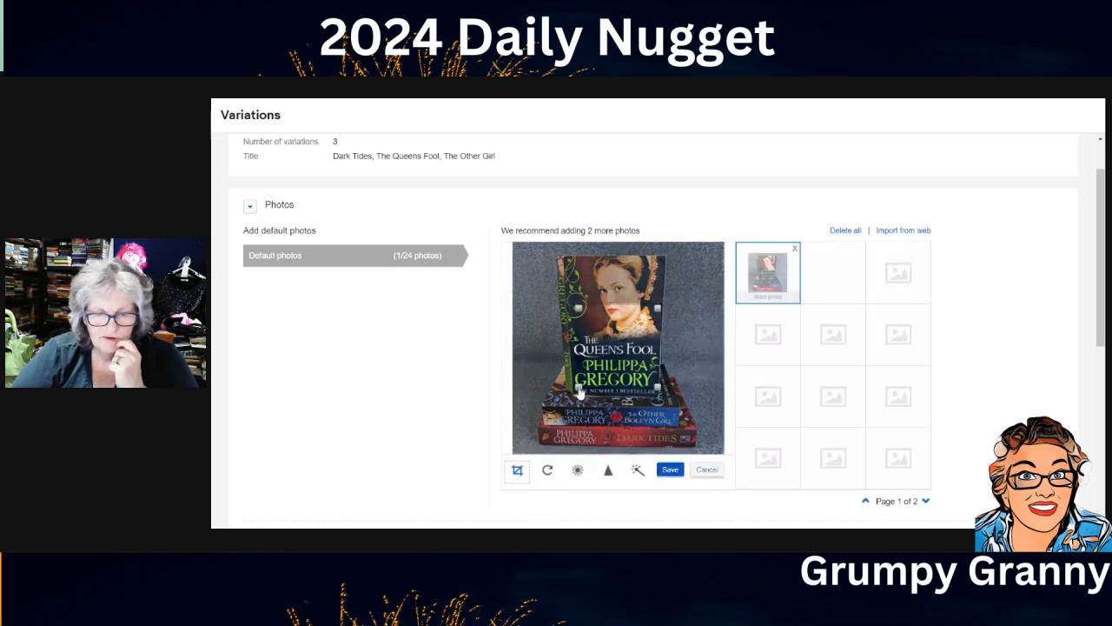
left_click_drag(578, 391, 537, 464)
left_click_drag(538, 309, 540, 254)
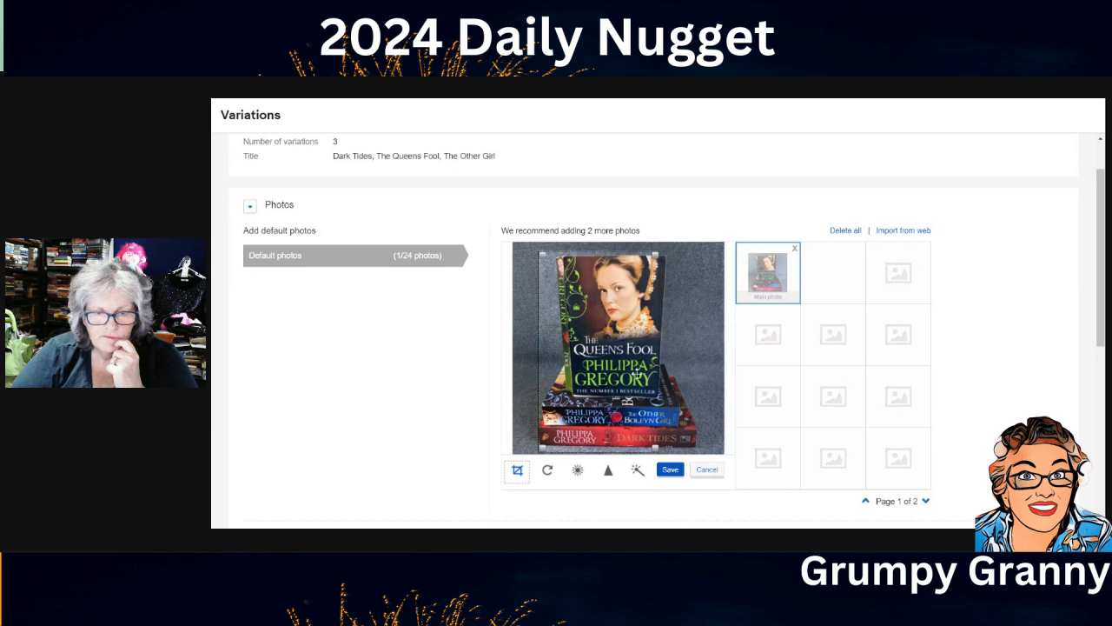
left_click_drag(656, 449, 697, 452)
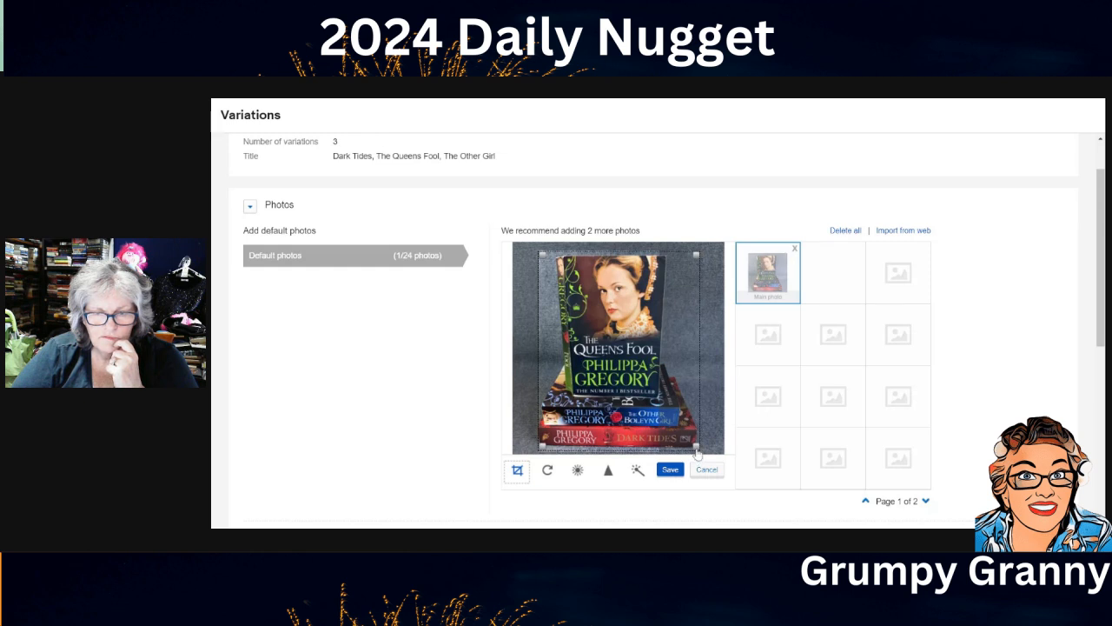
left_click(670, 470)
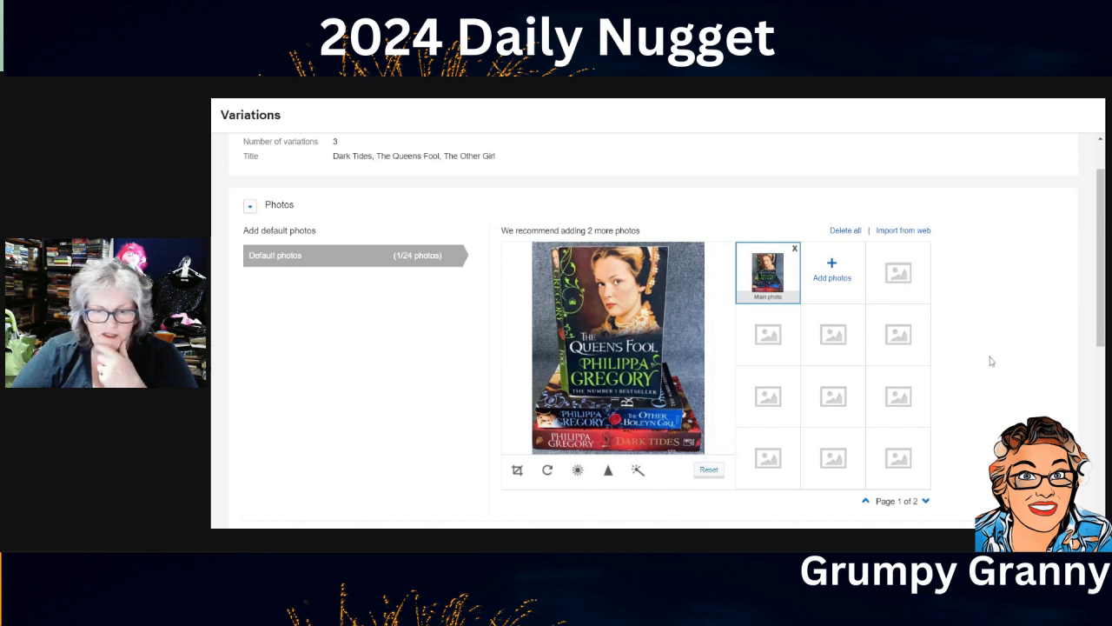
Set the variation photos to change by Title instead of using the default photos
scroll(995, 361, "down", 3)
scroll(899, 341, "down", 2)
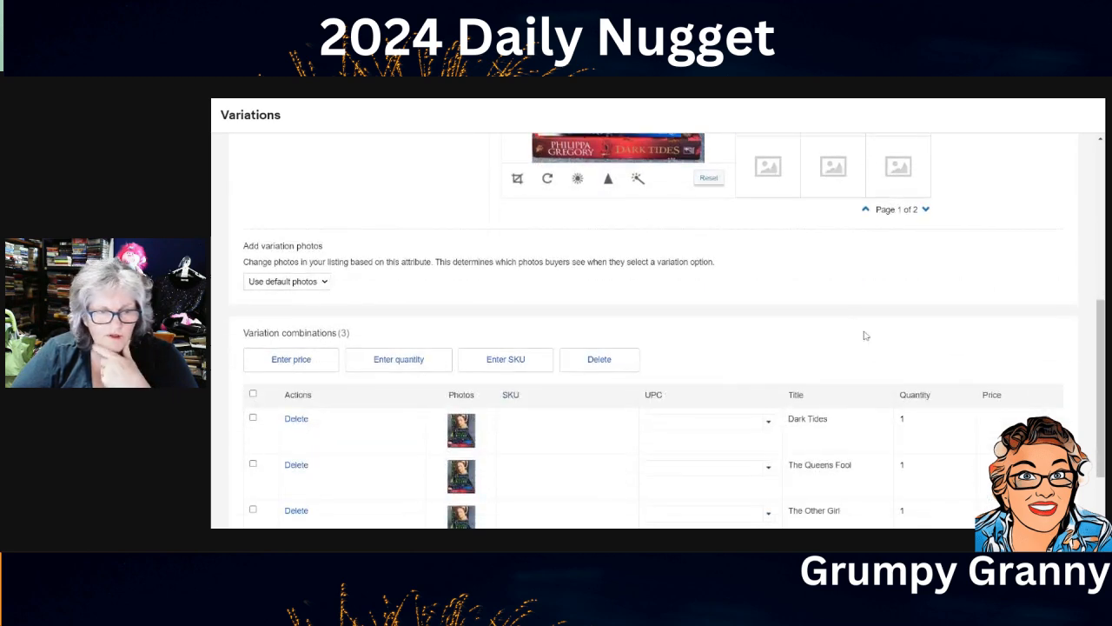
scroll(486, 292, "down", 2)
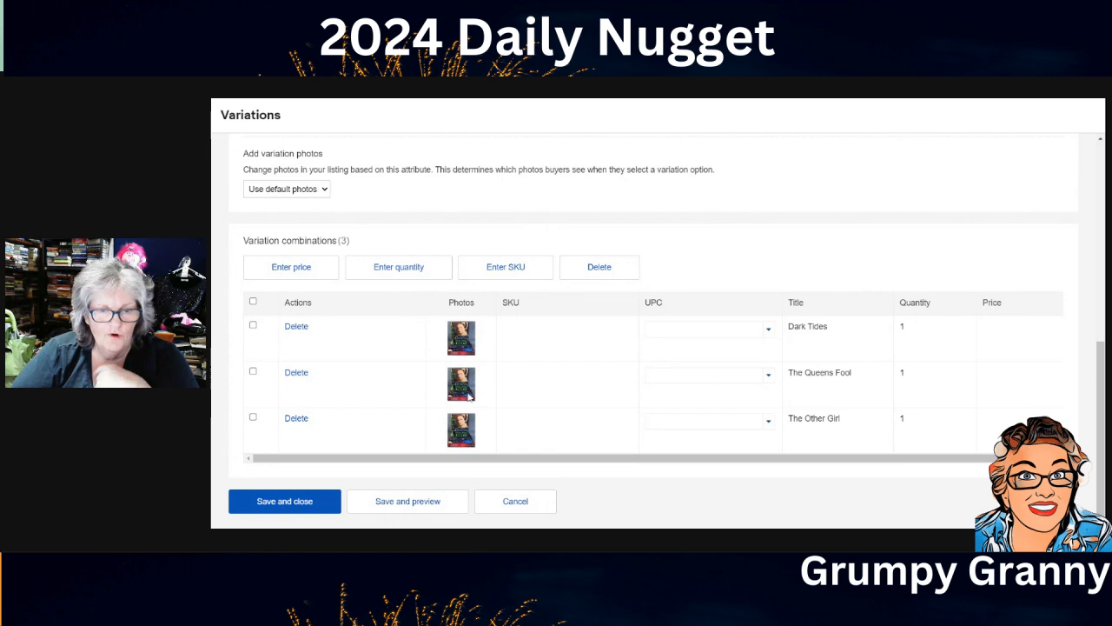
left_click(322, 191)
left_click(249, 219)
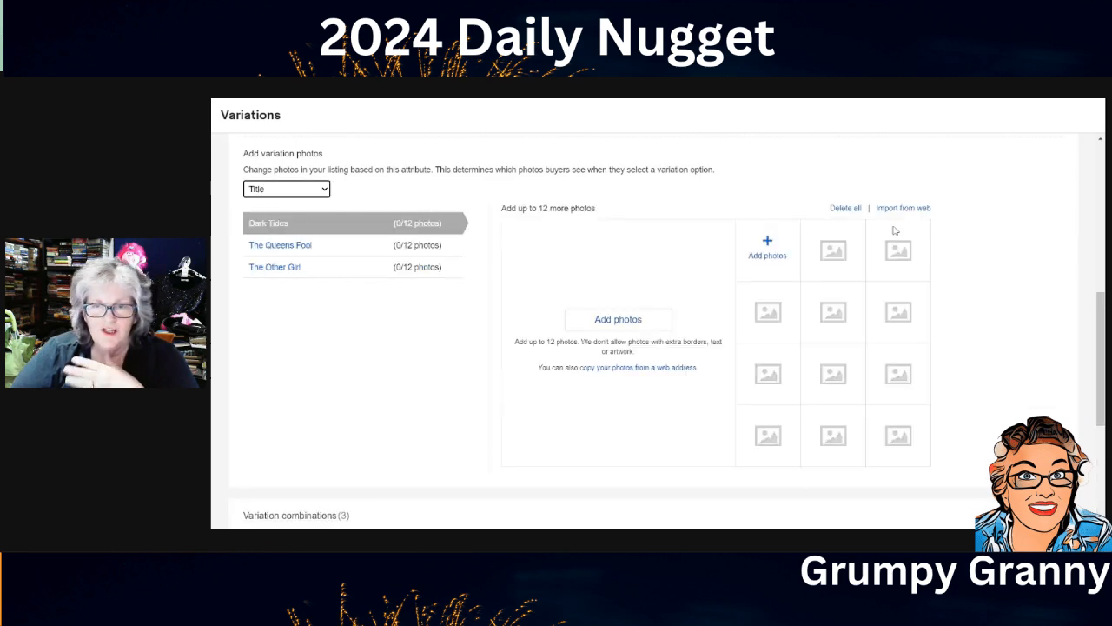
Upload five photos of the book for the Dark Tides variation
scroll(1064, 305, "up", 4)
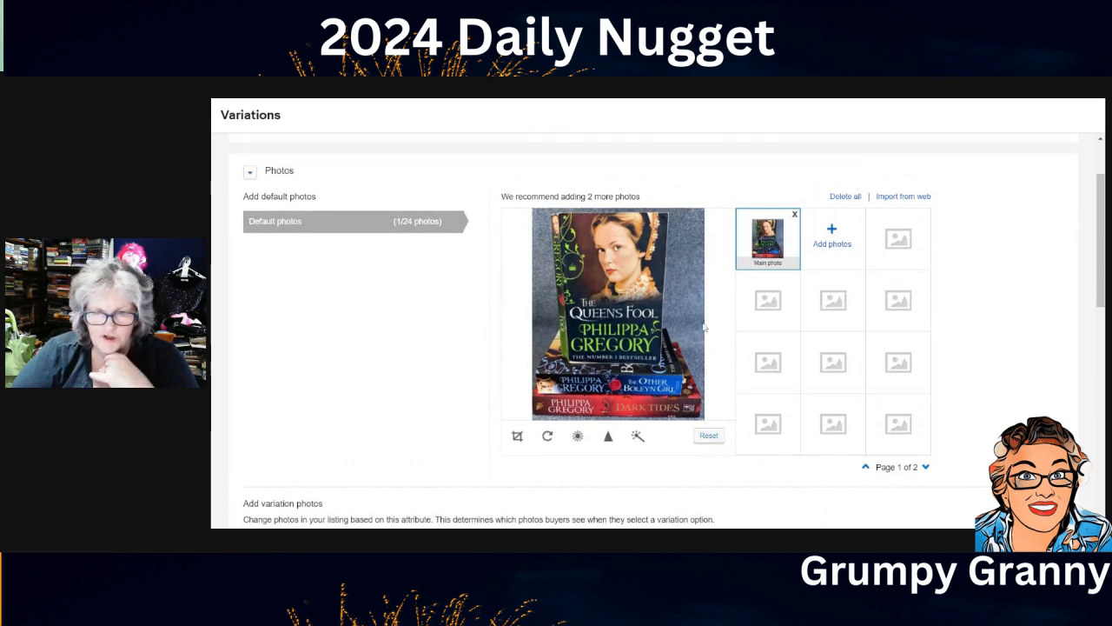
scroll(987, 268, "down", 5)
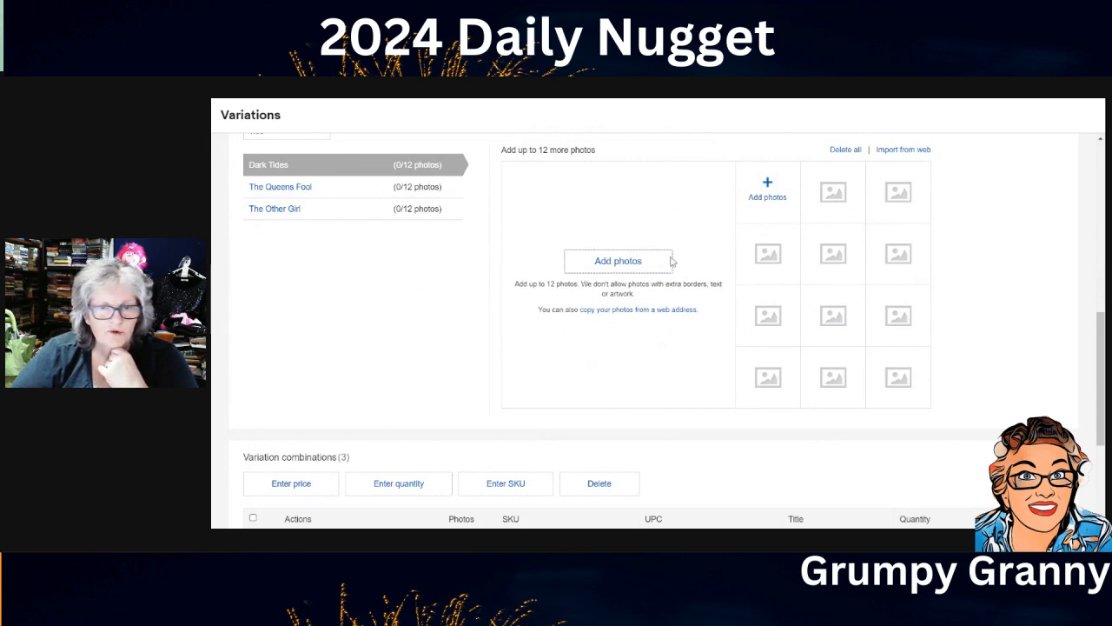
left_click(641, 268)
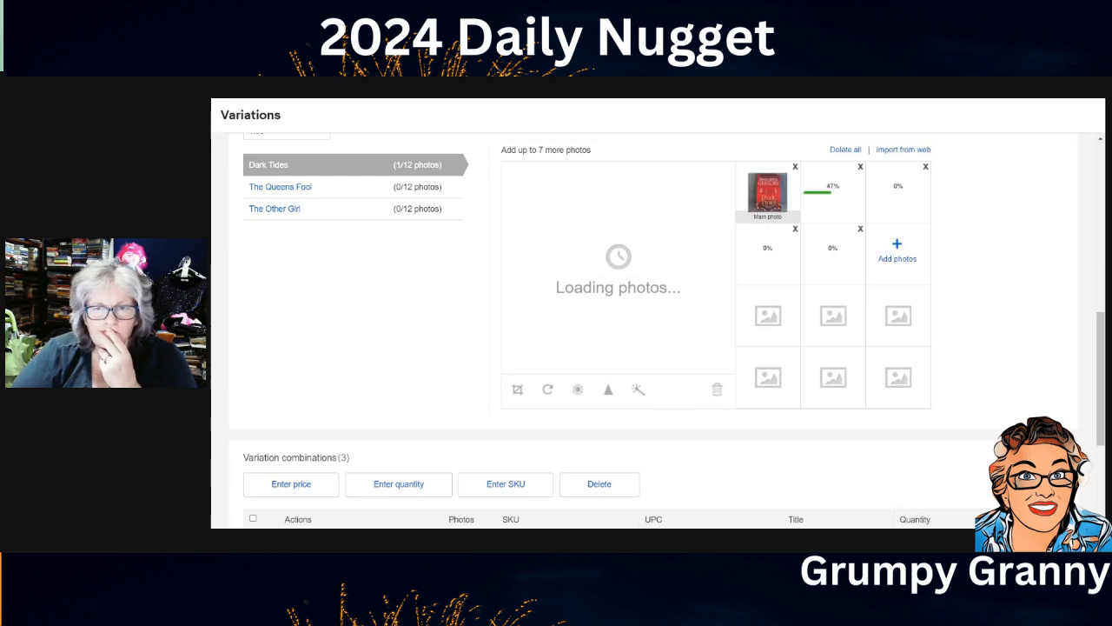
Upload five photos for The Queens Fool variation and three photos for The Other Girl variation
left_click(295, 193)
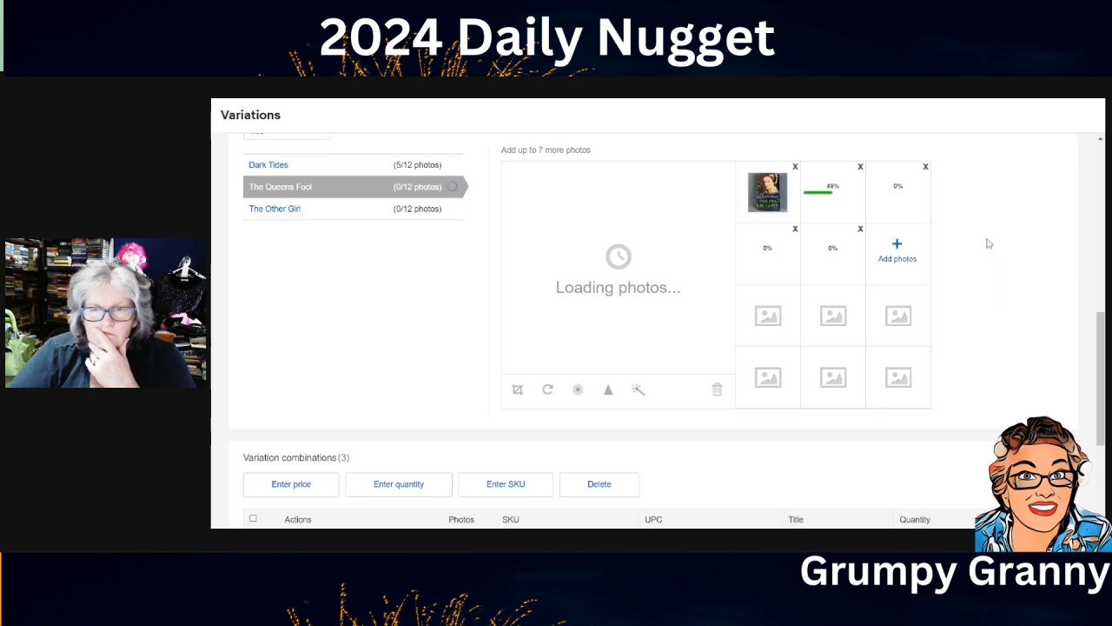
left_click(278, 210)
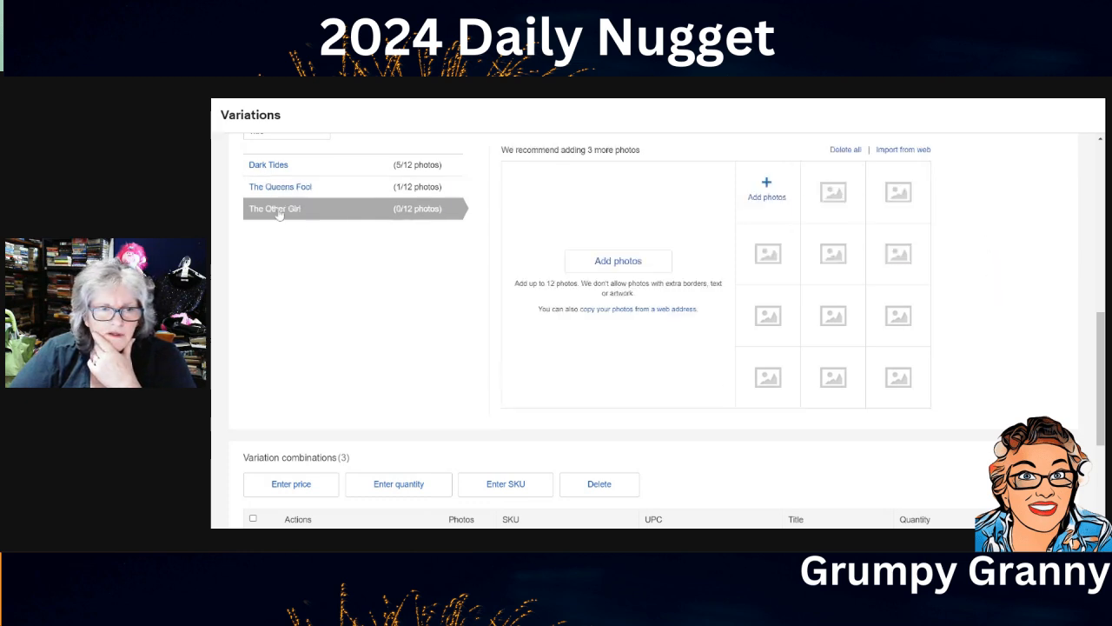
left_click(620, 262)
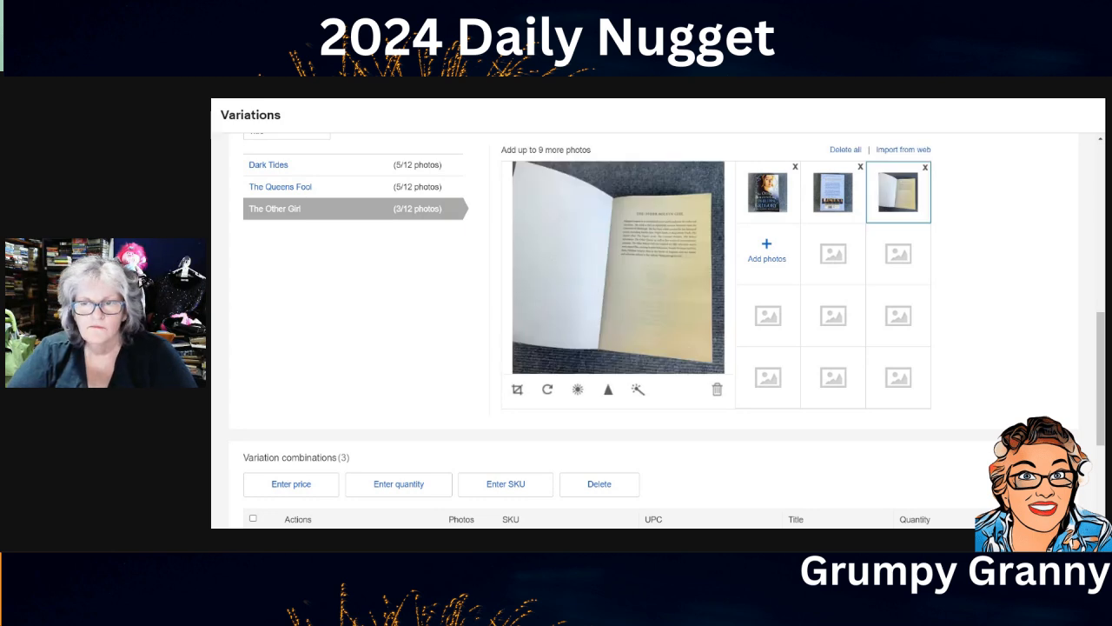
Set the price of all three variation combinations to 14.95
scroll(993, 304, "down", 5)
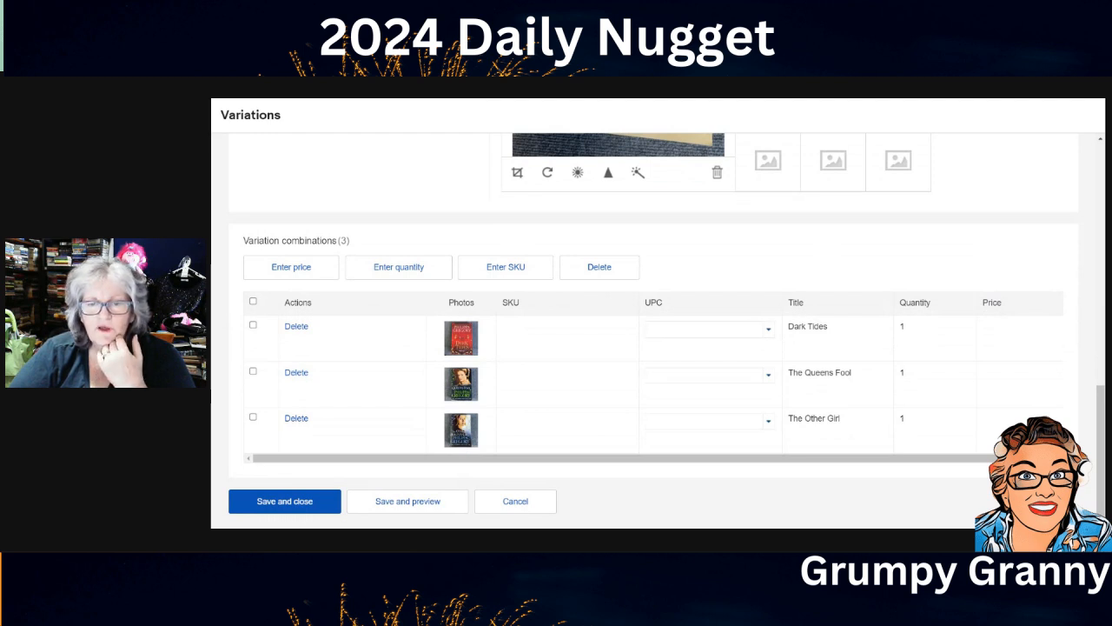
left_click(678, 328)
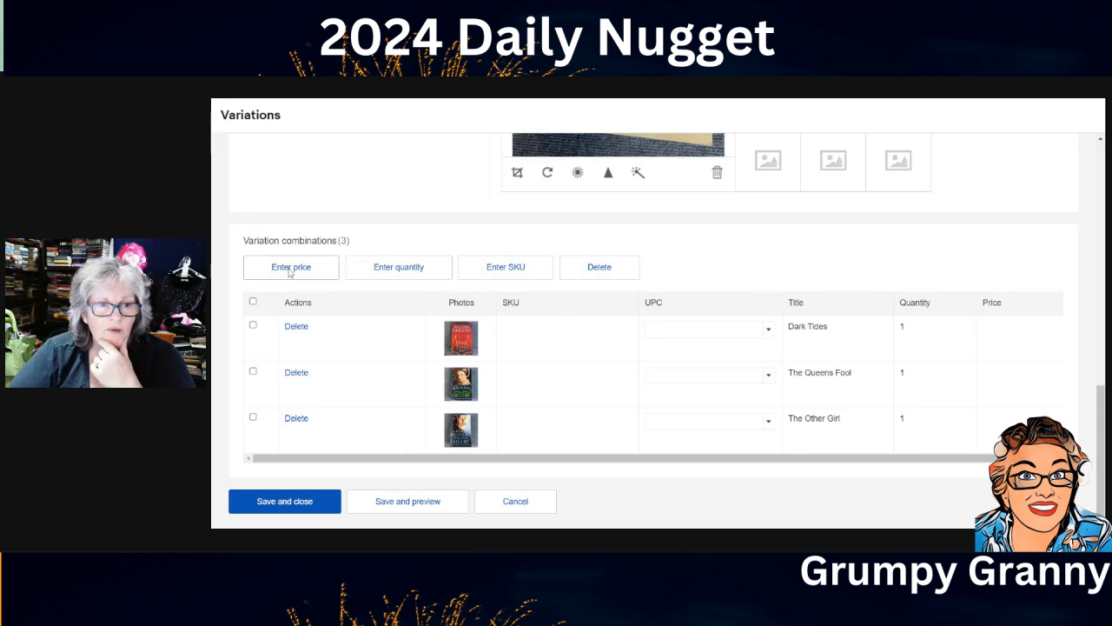
left_click(252, 302)
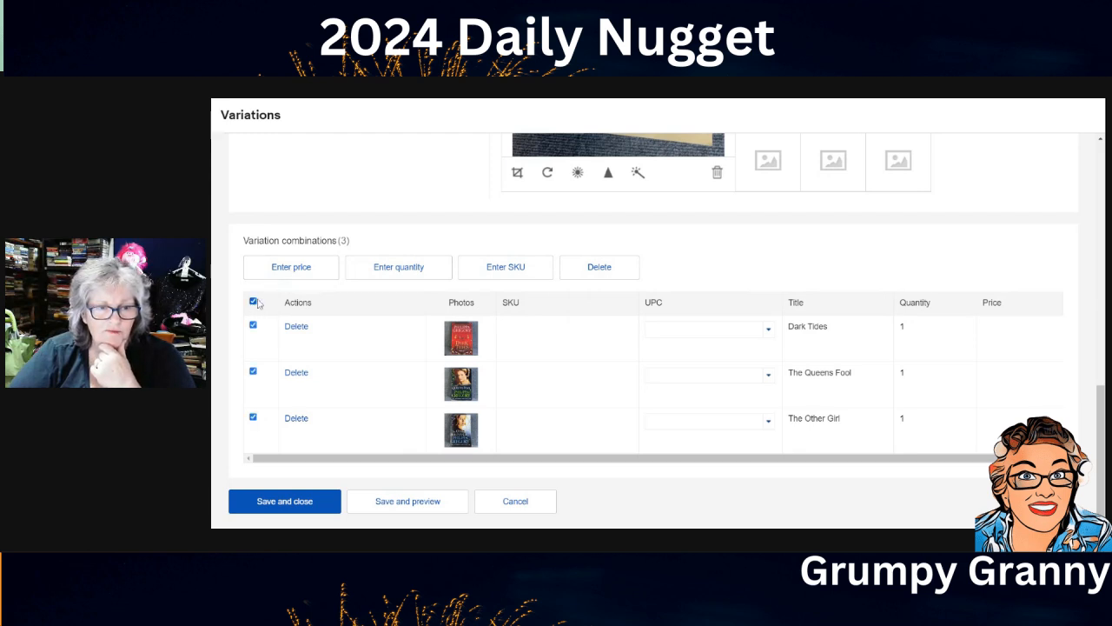
left_click(292, 269)
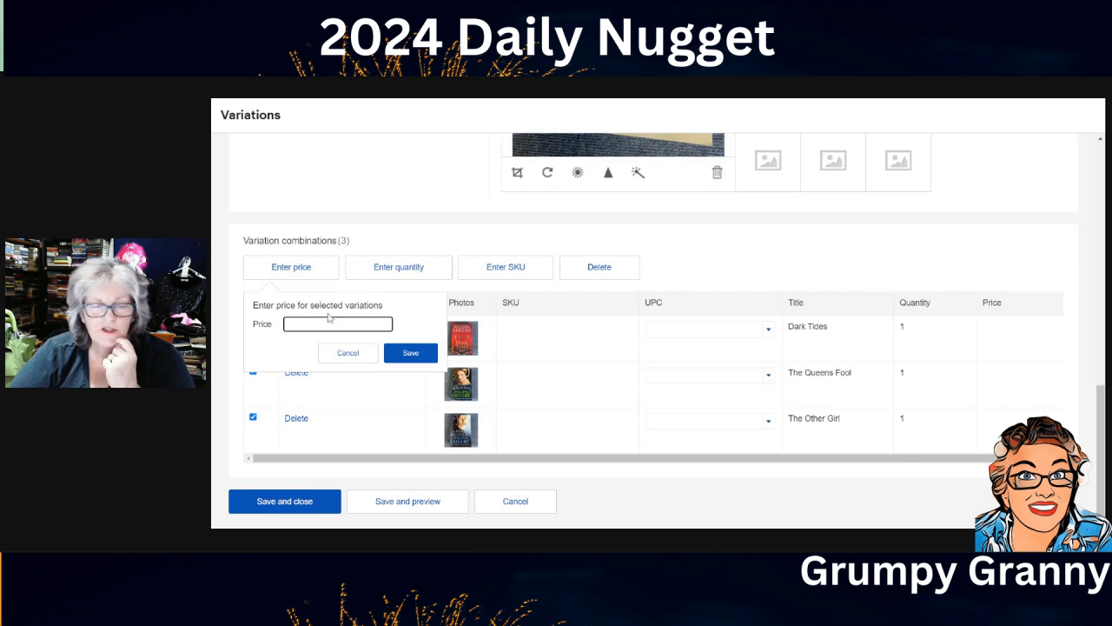
left_click(673, 100)
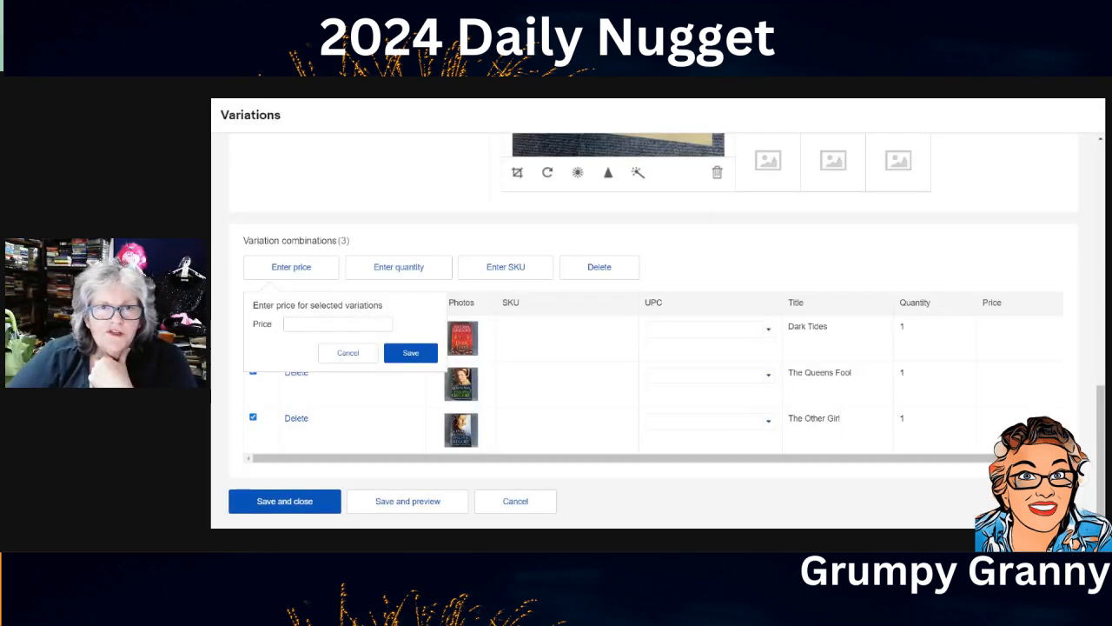
left_click(338, 324)
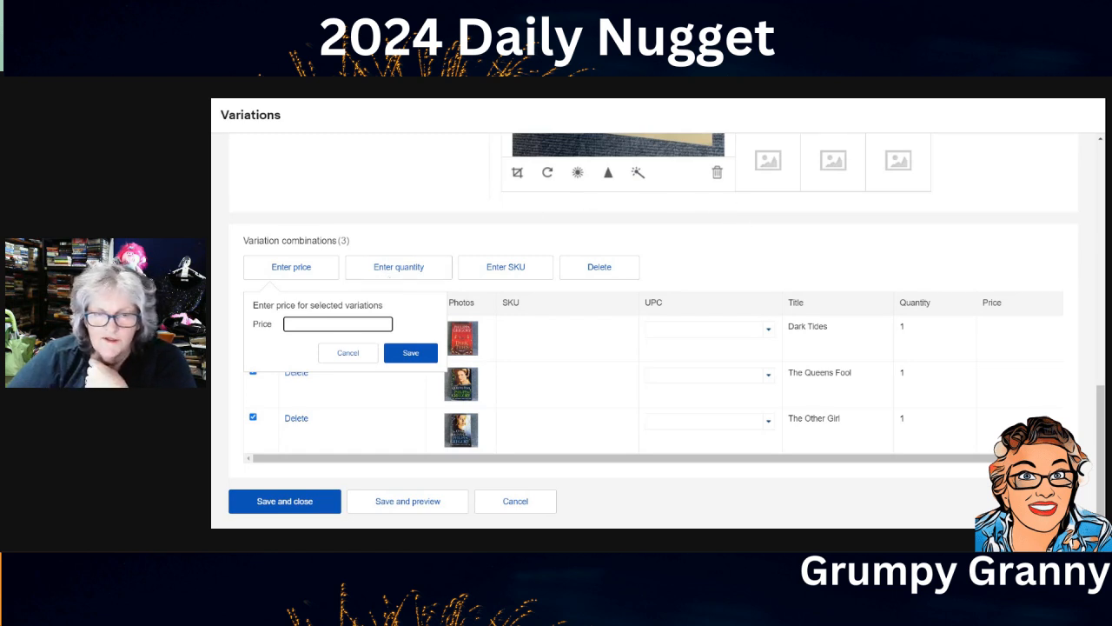
type("14.95")
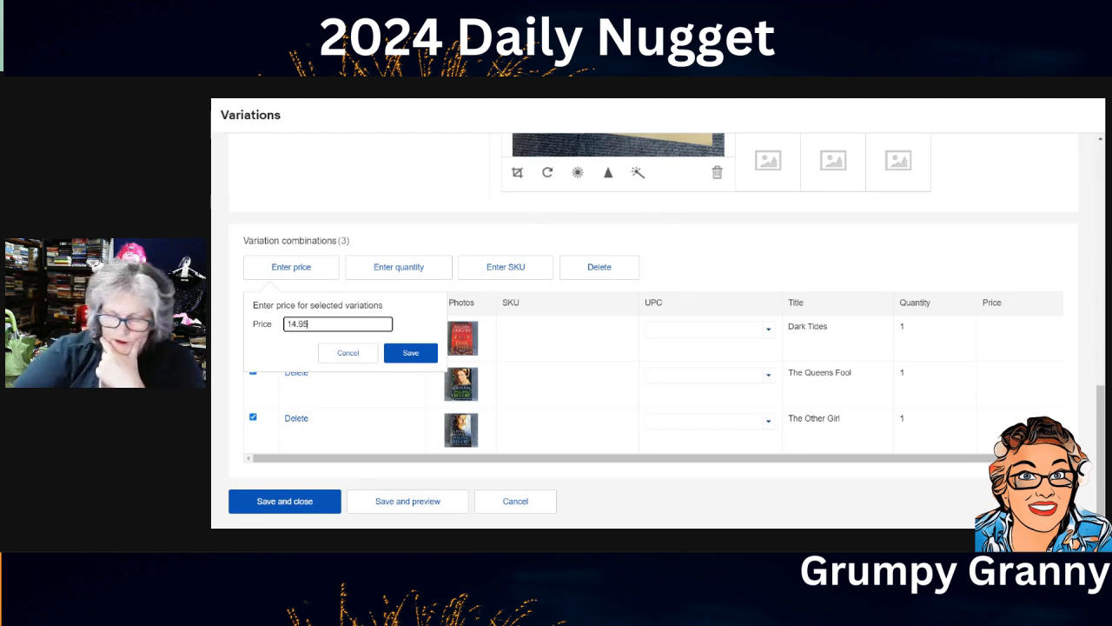
left_click(405, 355)
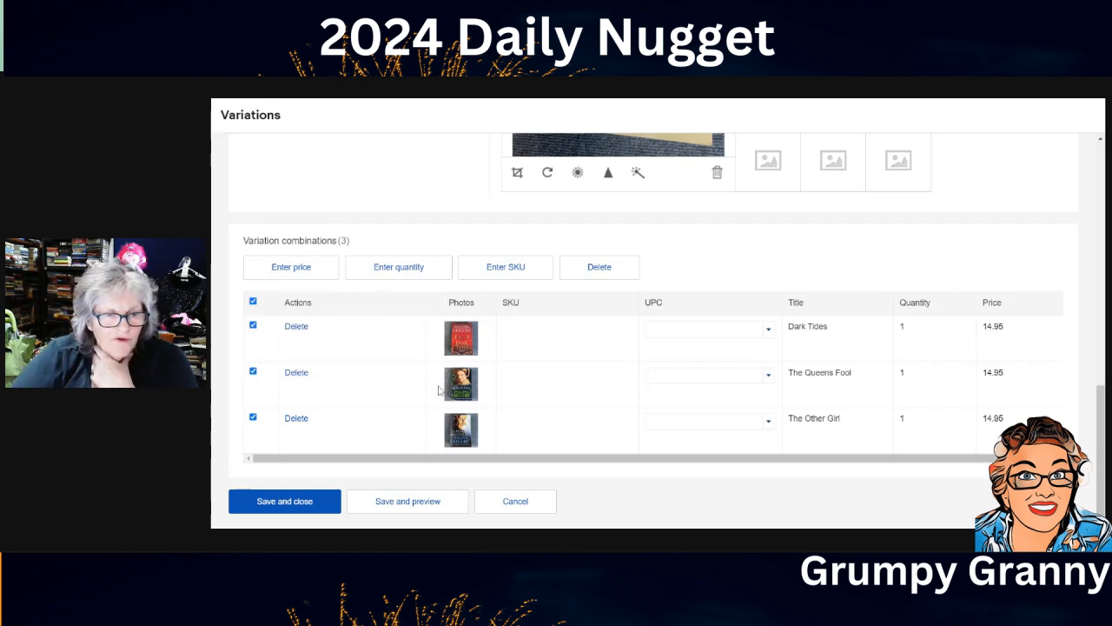
Select only The Queens Fool combination and set its price to 8.88
left_click(253, 303)
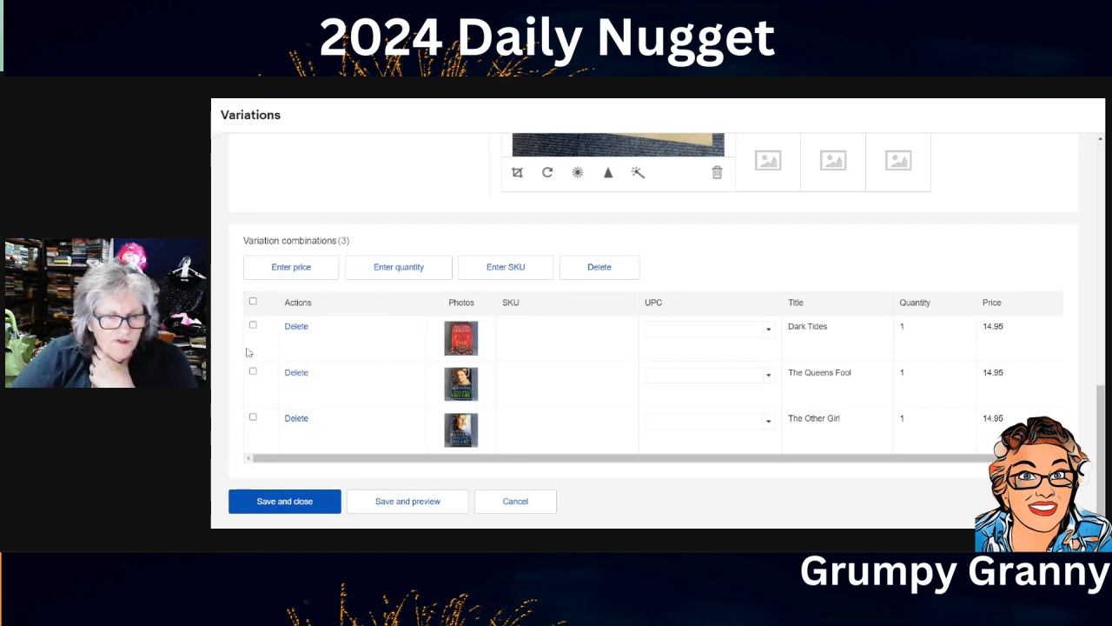
left_click(253, 371)
left_click(299, 272)
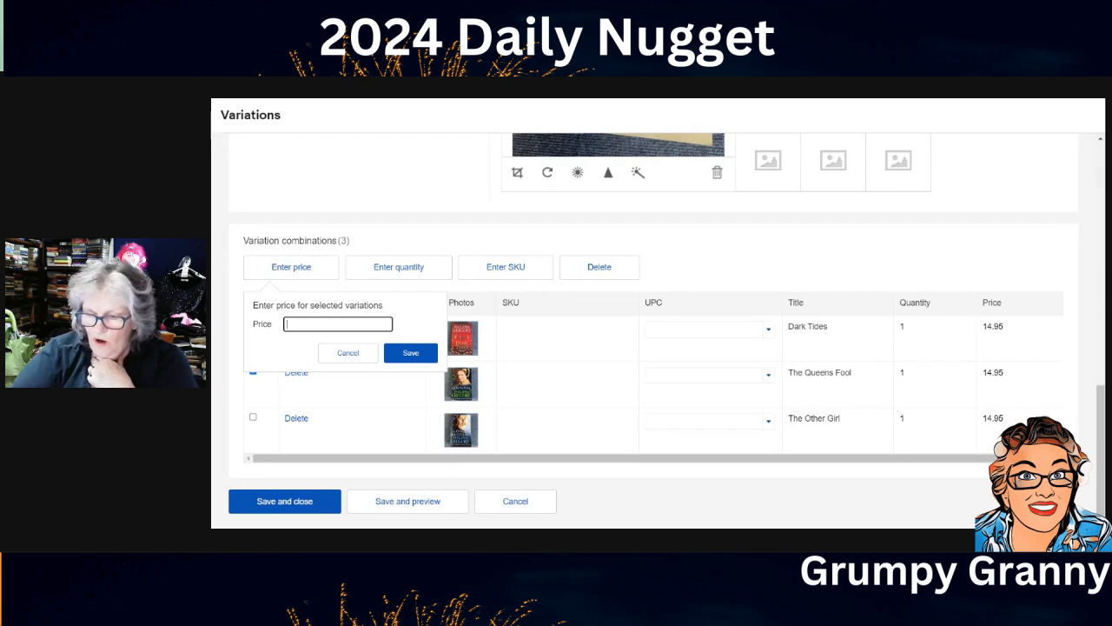
type("8.88")
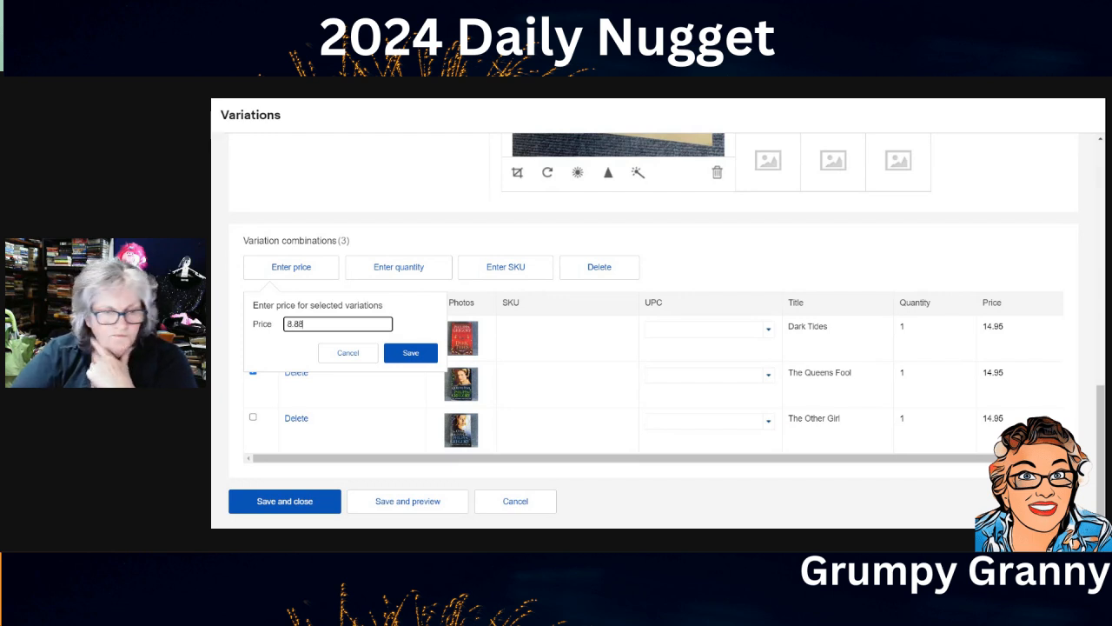
left_click(419, 358)
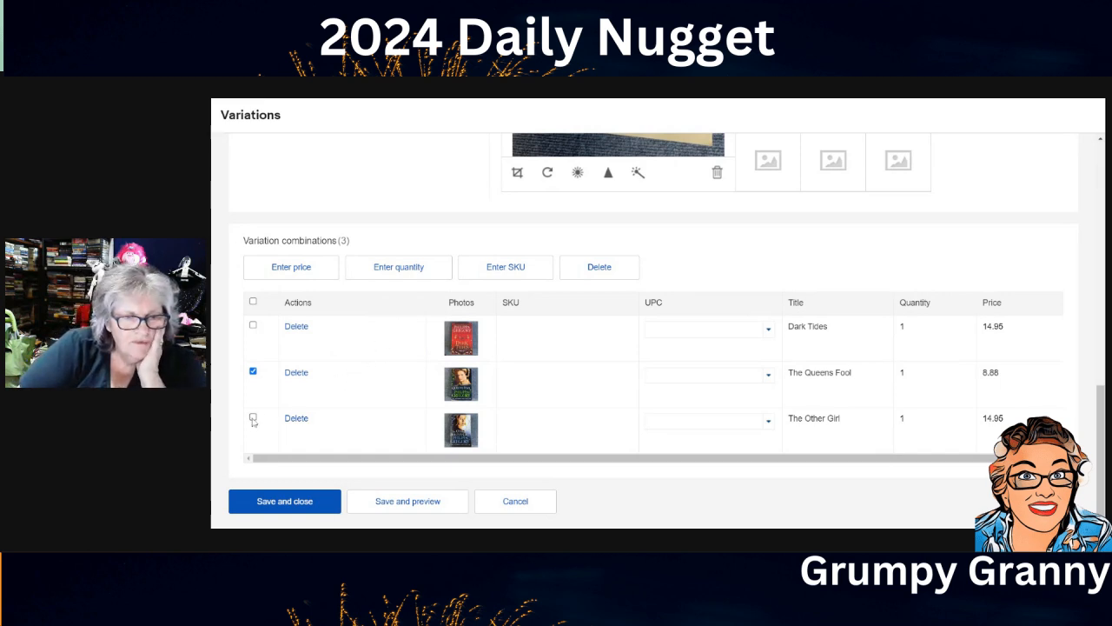
Select only The Other Girl combination and set its price to 8.88
left_click(253, 372)
left_click(254, 418)
left_click(289, 268)
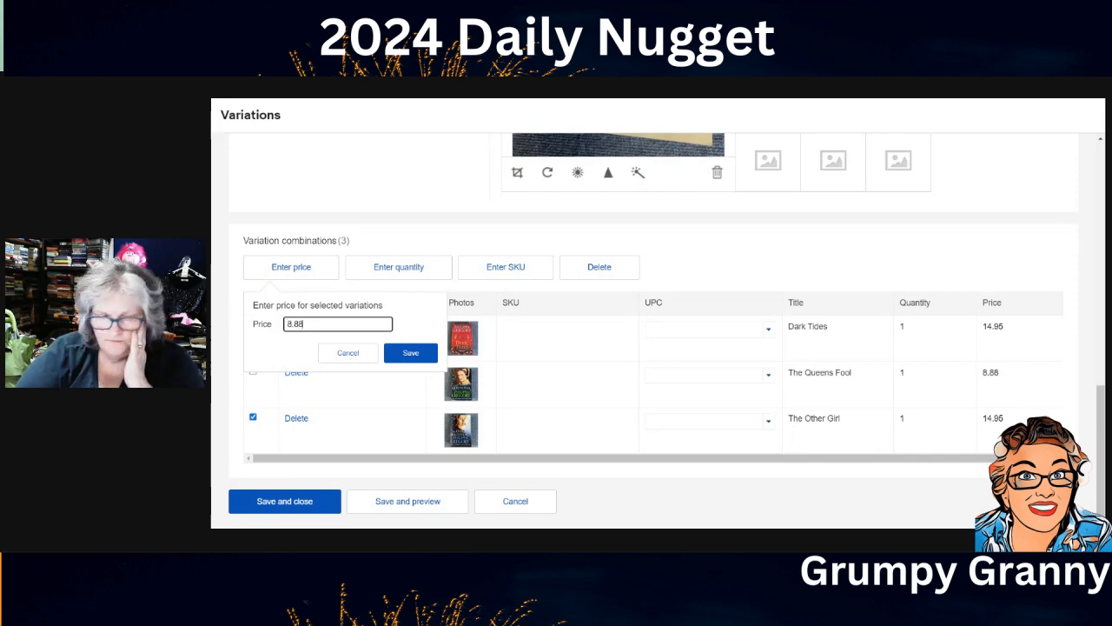
left_click(408, 353)
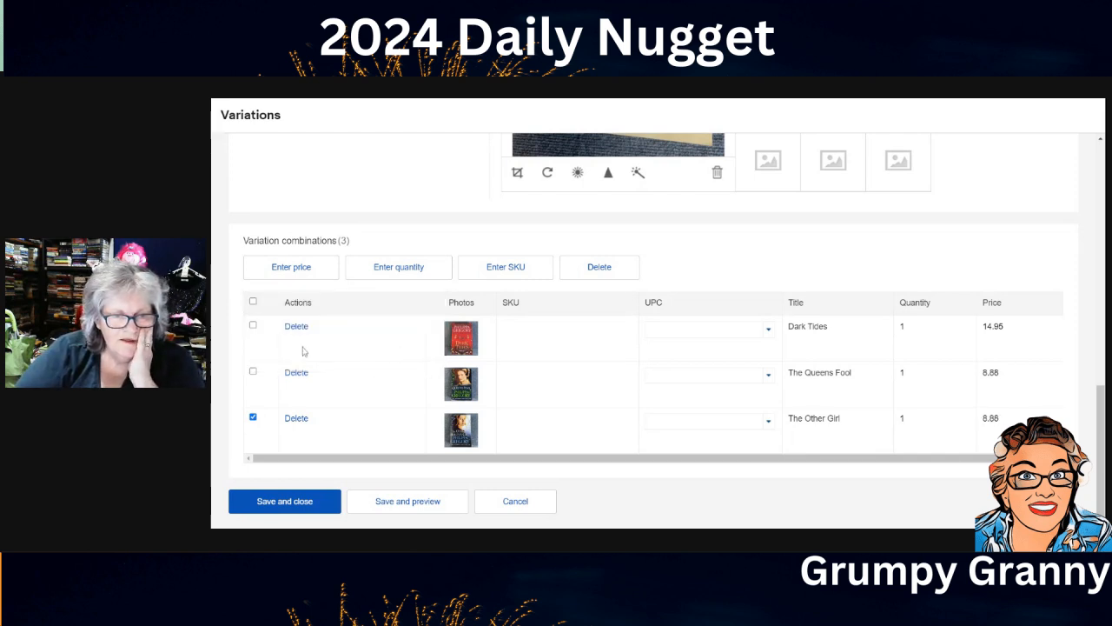
left_click(253, 418)
Generate SKUs for all three variation combinations with the prefix F.6.3
left_click(253, 302)
left_click(499, 273)
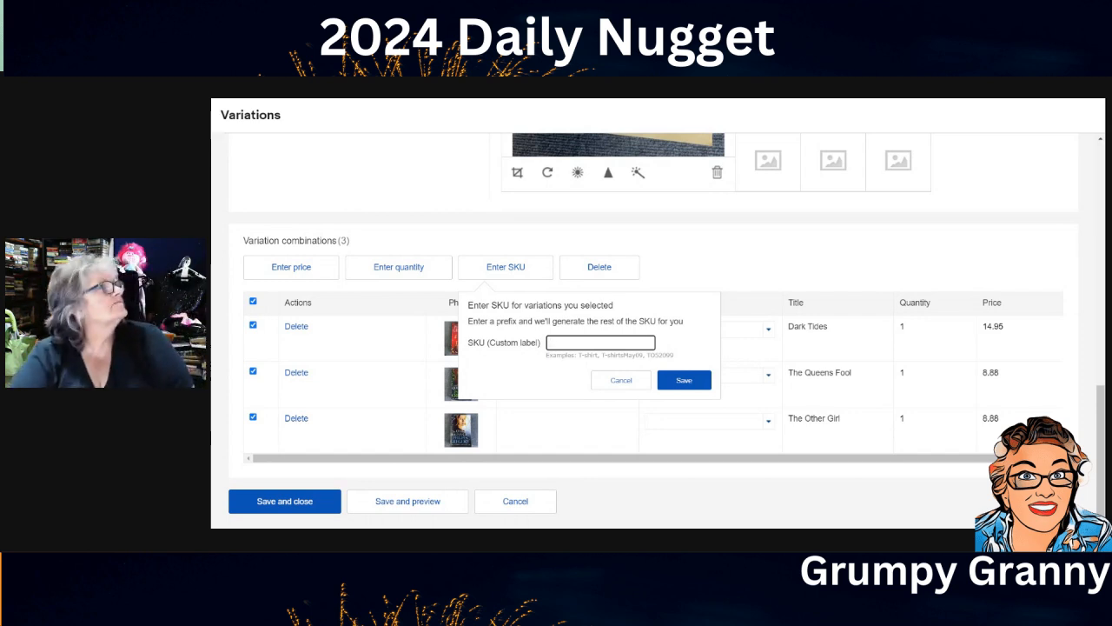
type("P")
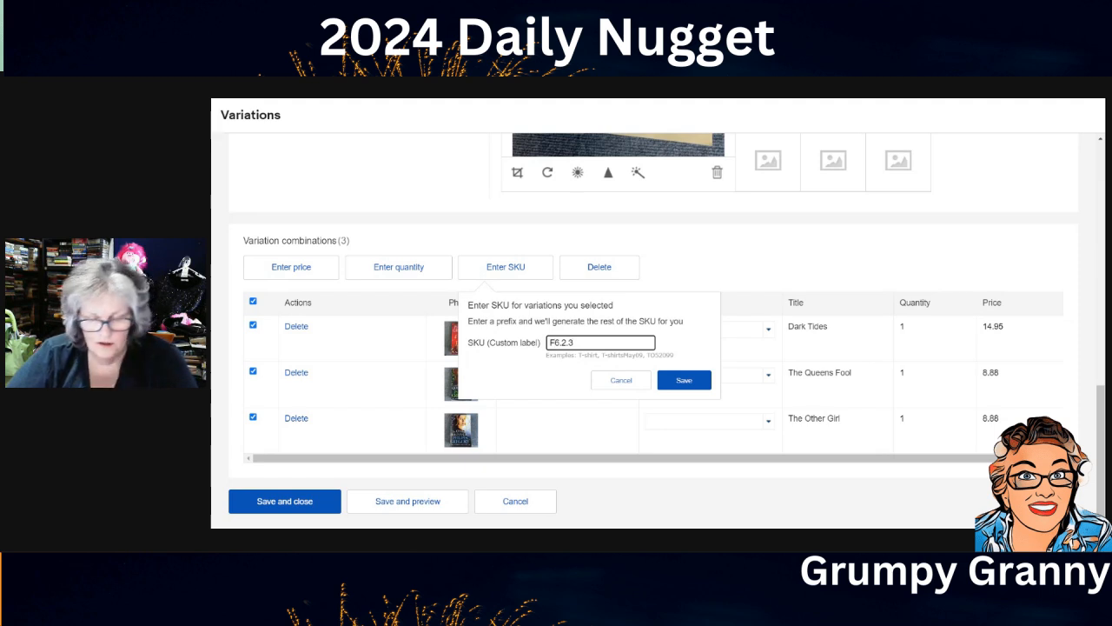
left_click(555, 342)
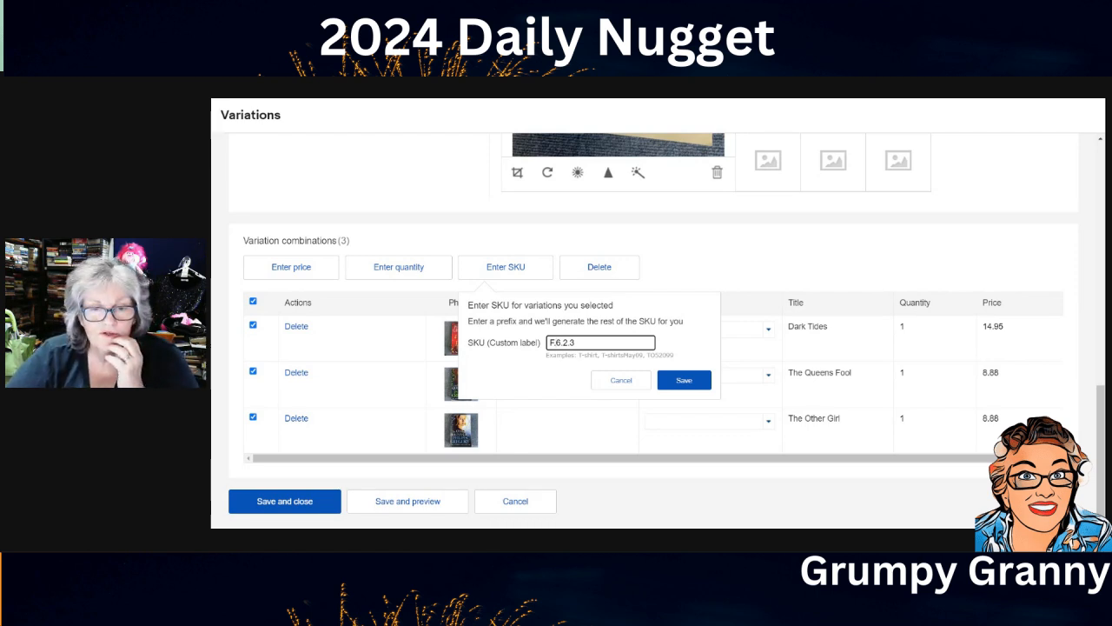
key("BackSpace")
key("BackSpace")
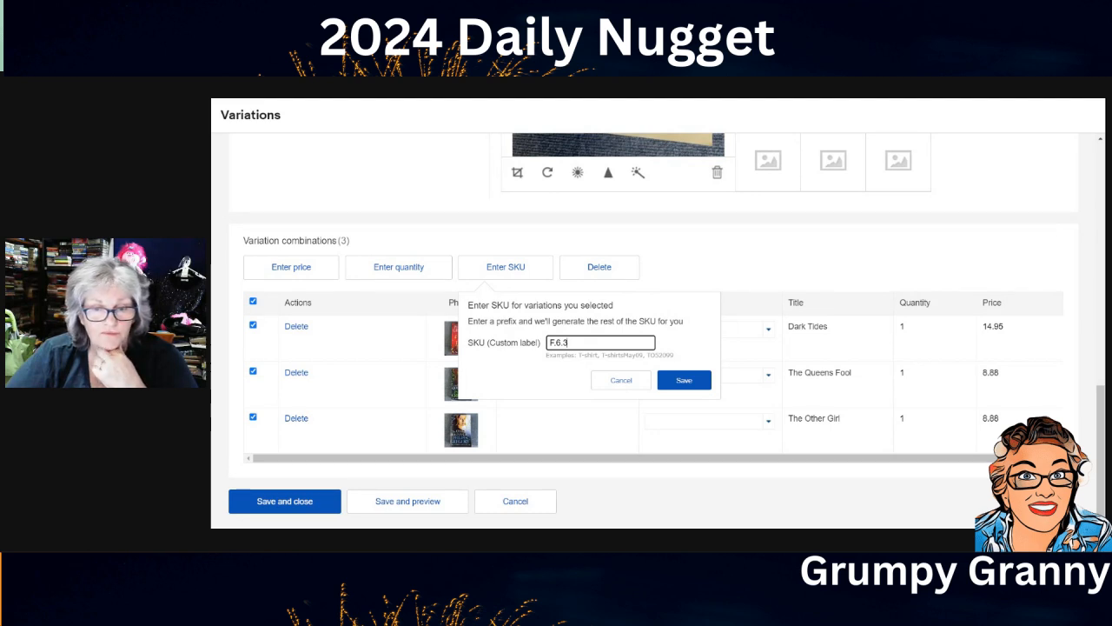
left_click(683, 386)
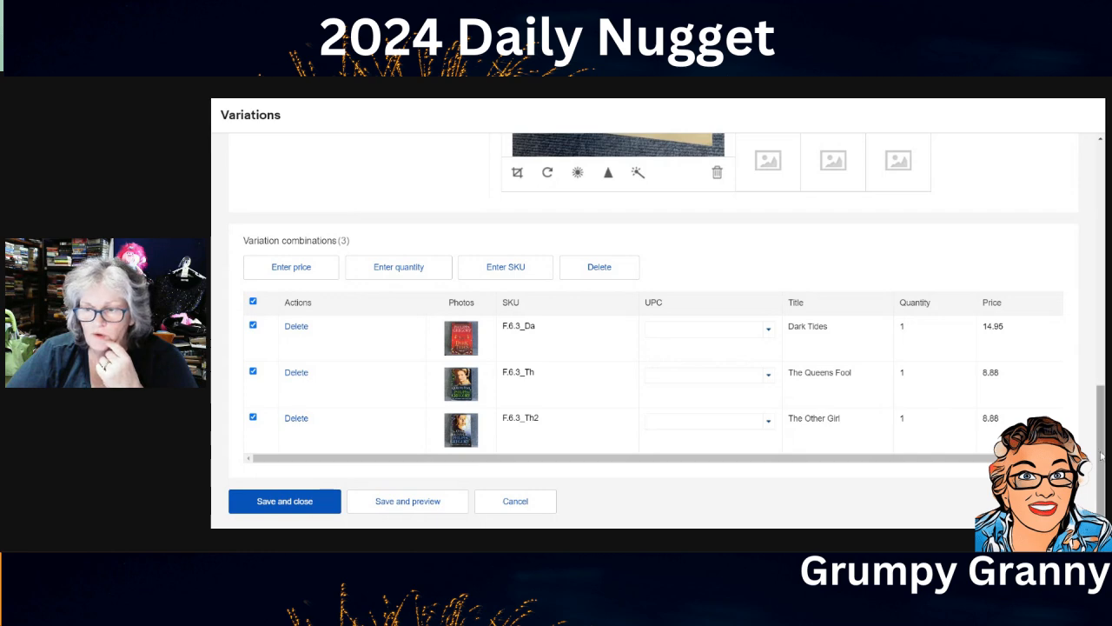
Save and preview the listing, examining its photos, title choices, postage, item specifics and seller description
scroll(652, 330, "up", 5)
scroll(652, 330, "up", 3)
scroll(652, 330, "down", 10)
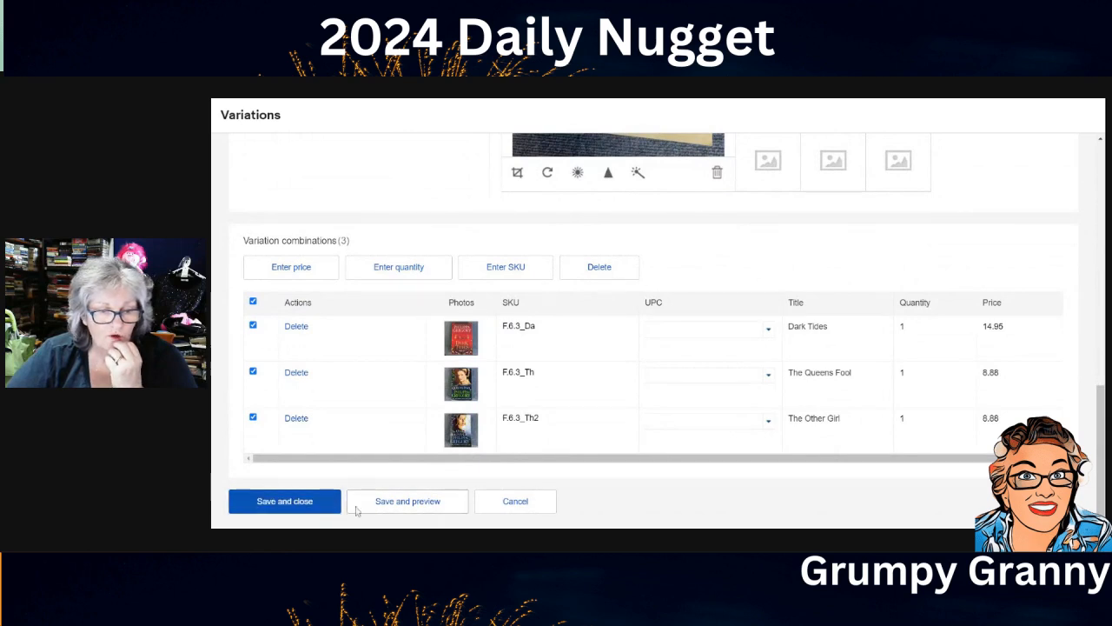
left_click(433, 508)
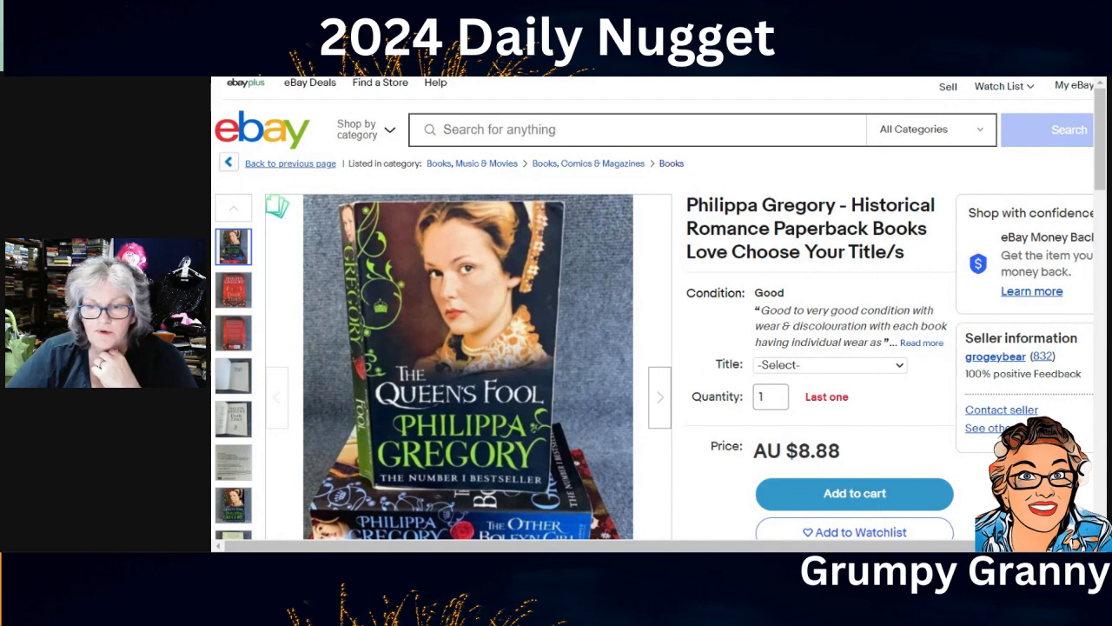
key("ctrl+minus")
key("ctrl+minus")
key("ctrl+minus")
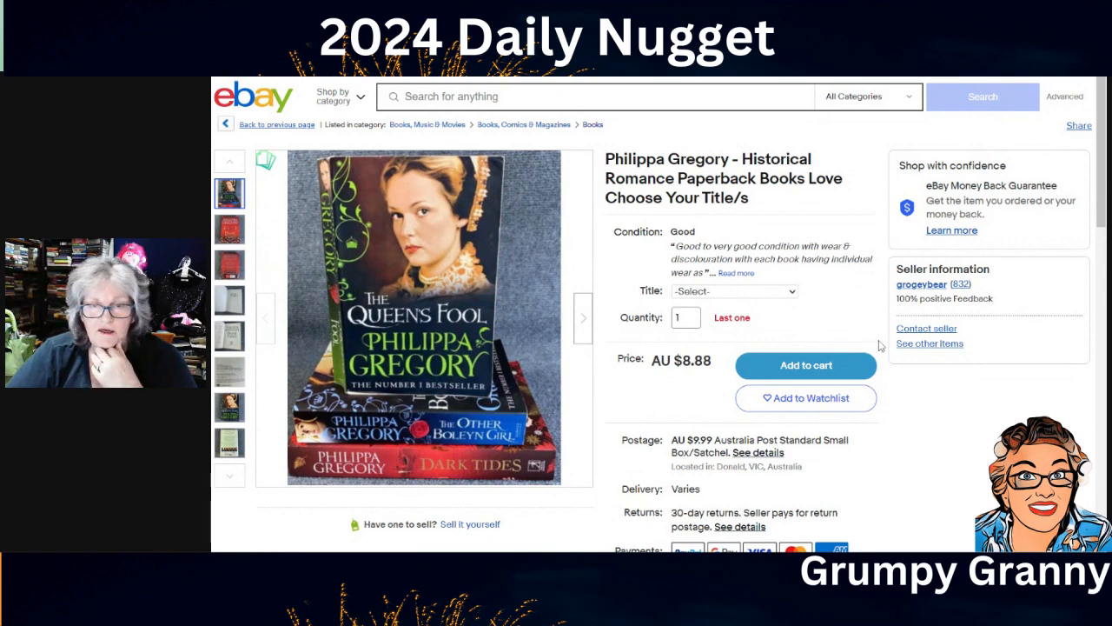
scroll(869, 326, "down", 2)
scroll(869, 326, "down", 5)
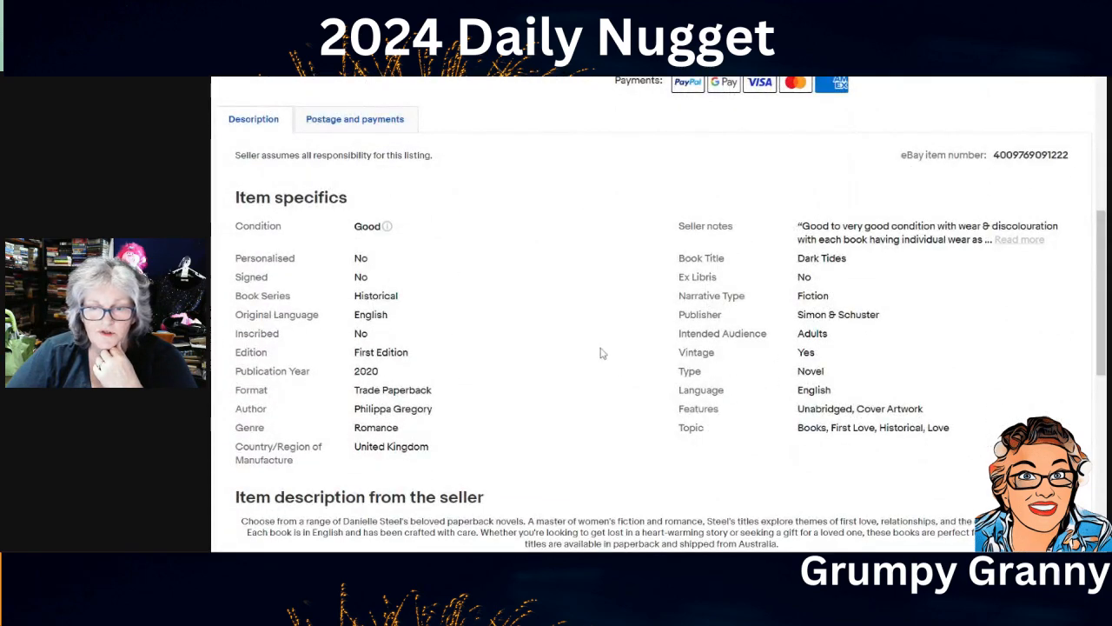
scroll(611, 309, "down", 1)
scroll(611, 309, "down", 3)
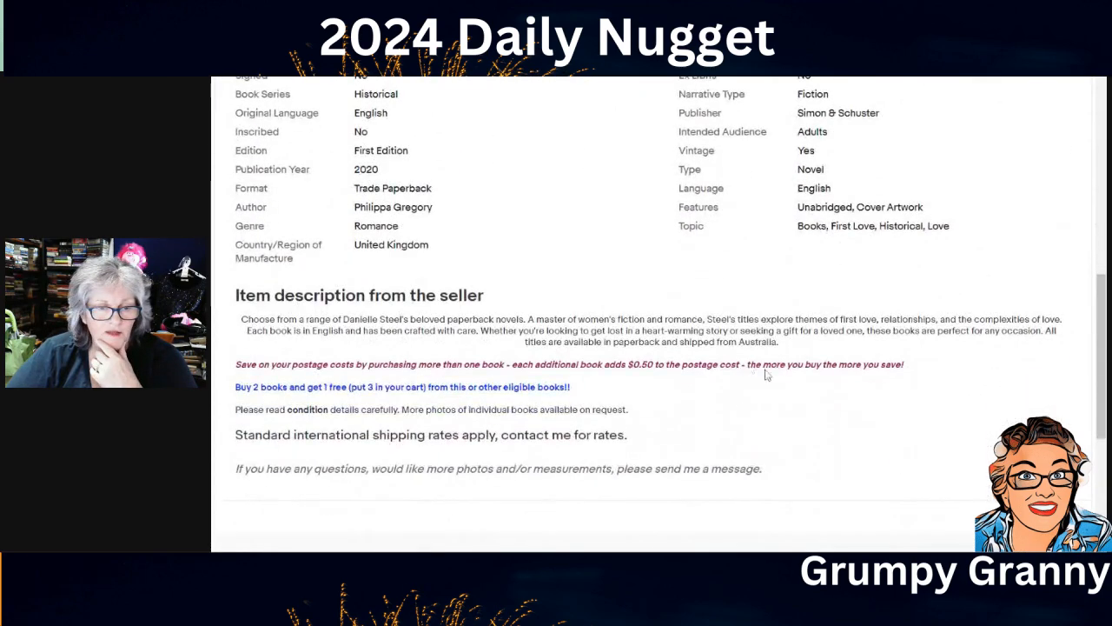
scroll(608, 374, "down", 2)
scroll(653, 373, "up", 10)
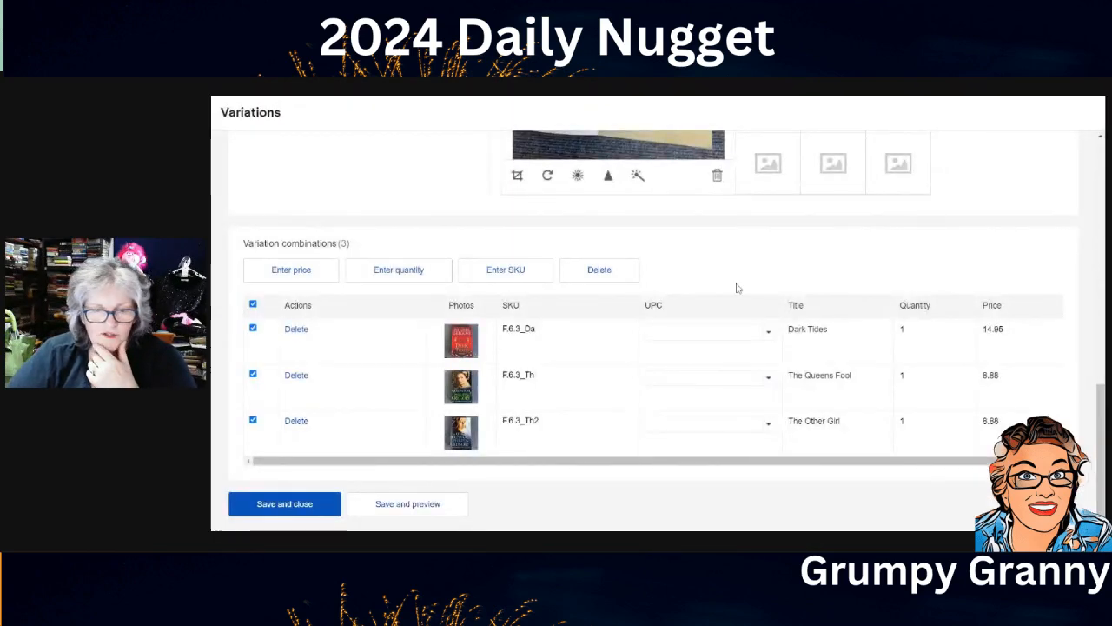
Recheck the variation photos and combinations, then save the variations and return to the main listing form
scroll(862, 272, "up", 5)
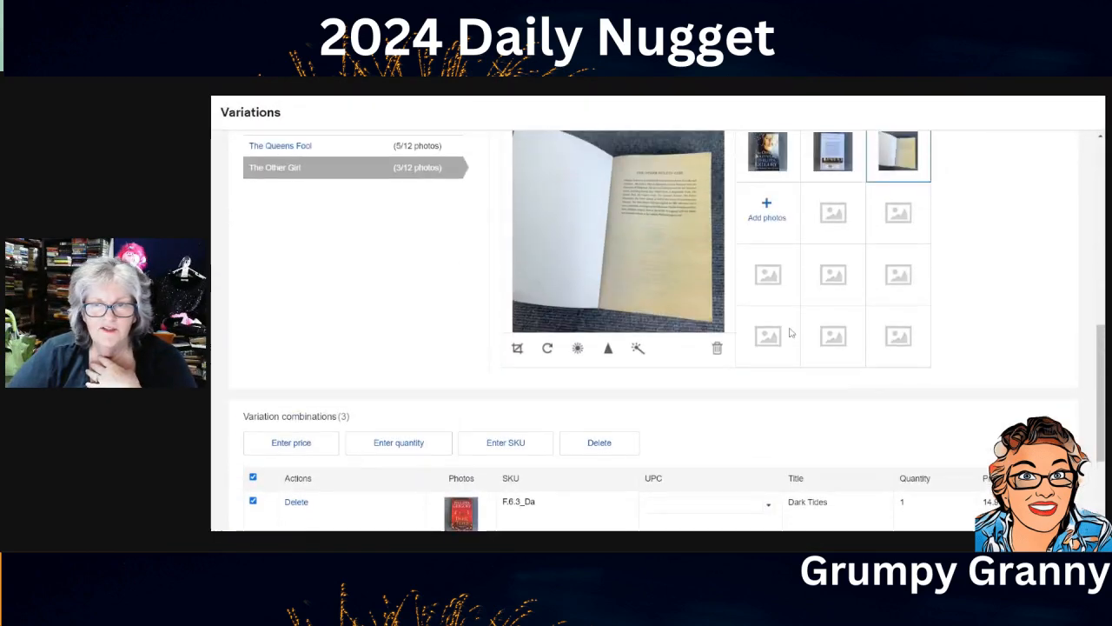
scroll(869, 331, "up", 2)
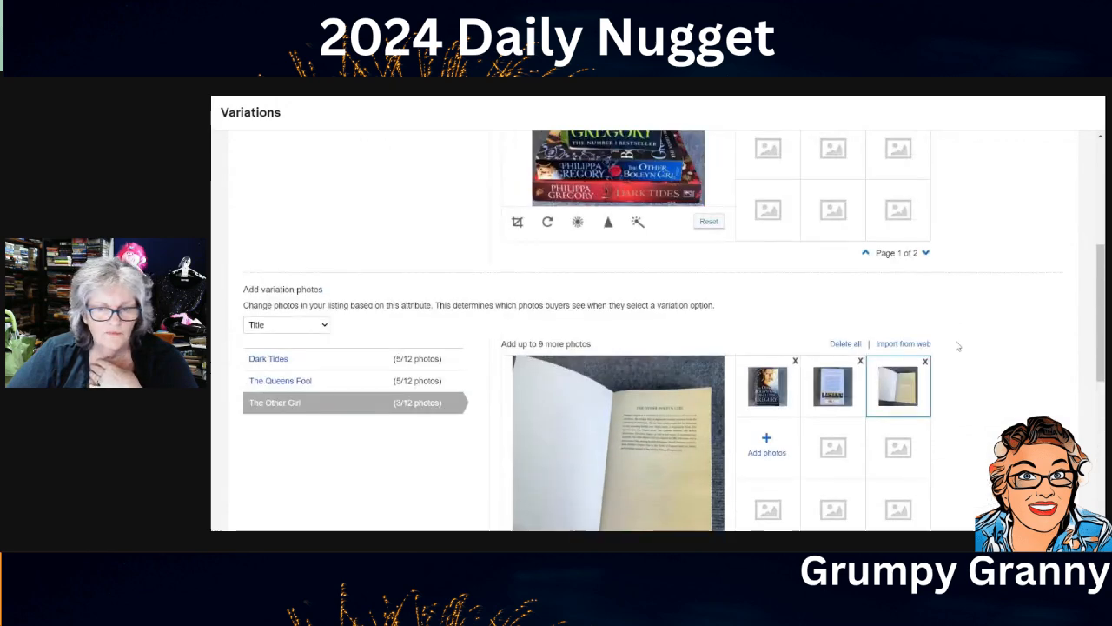
scroll(956, 322, "up", 1)
scroll(960, 346, "down", 5)
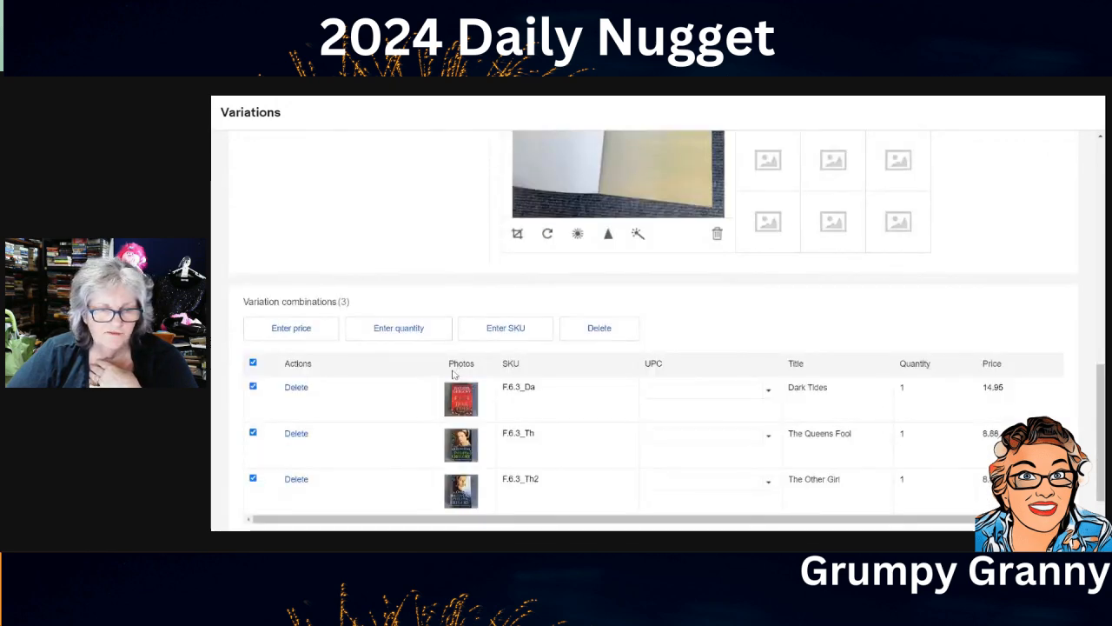
scroll(414, 403, "down", 1)
left_click(311, 509)
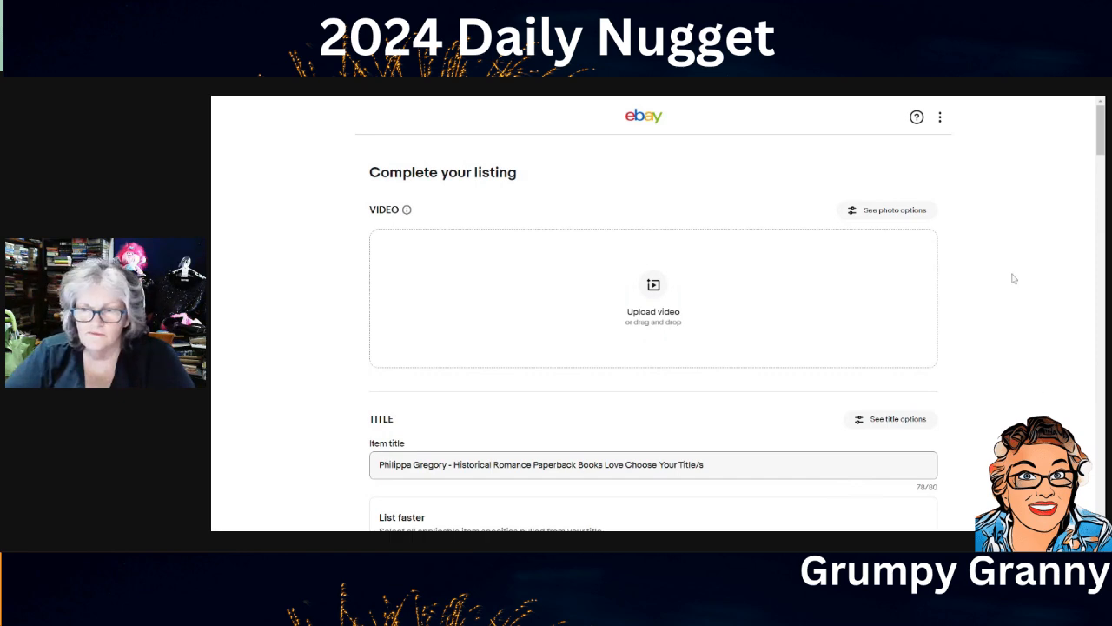
Change the listing's postage policy to Multi-Variation Postage Policy Small
scroll(1008, 296, "down", 5)
scroll(991, 331, "down", 15)
scroll(969, 334, "down", 15)
scroll(975, 335, "down", 10)
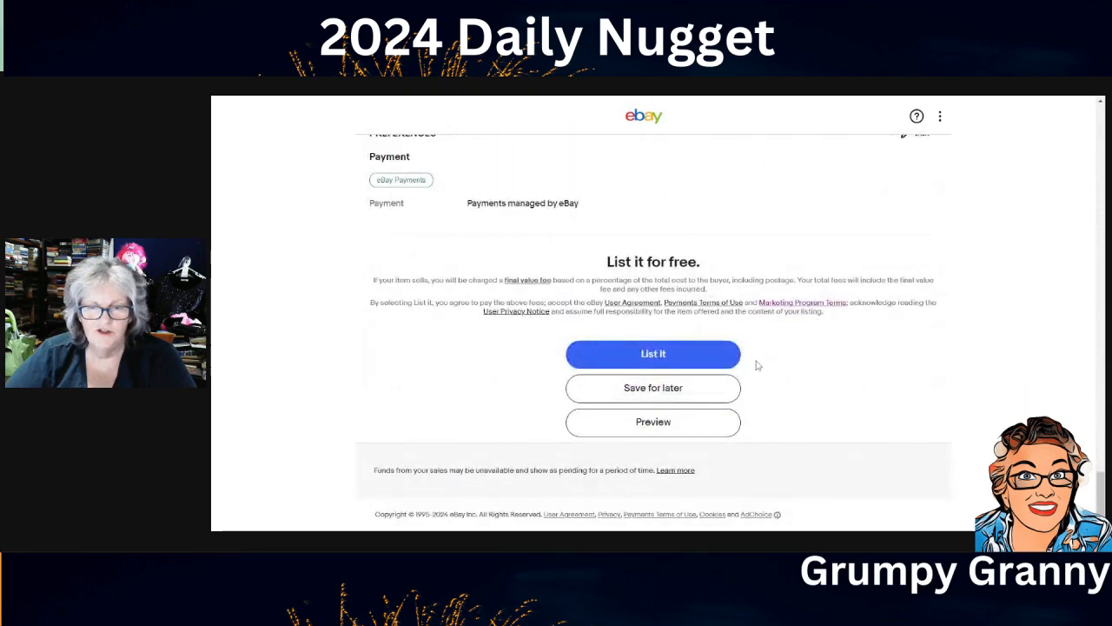
scroll(856, 374, "up", 10)
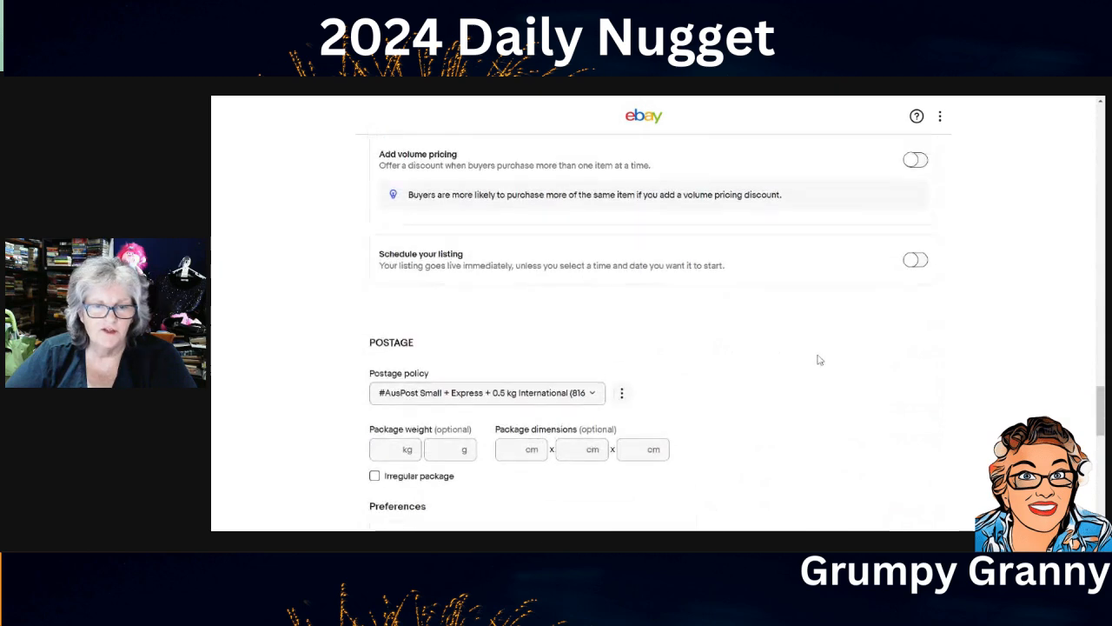
left_click(521, 392)
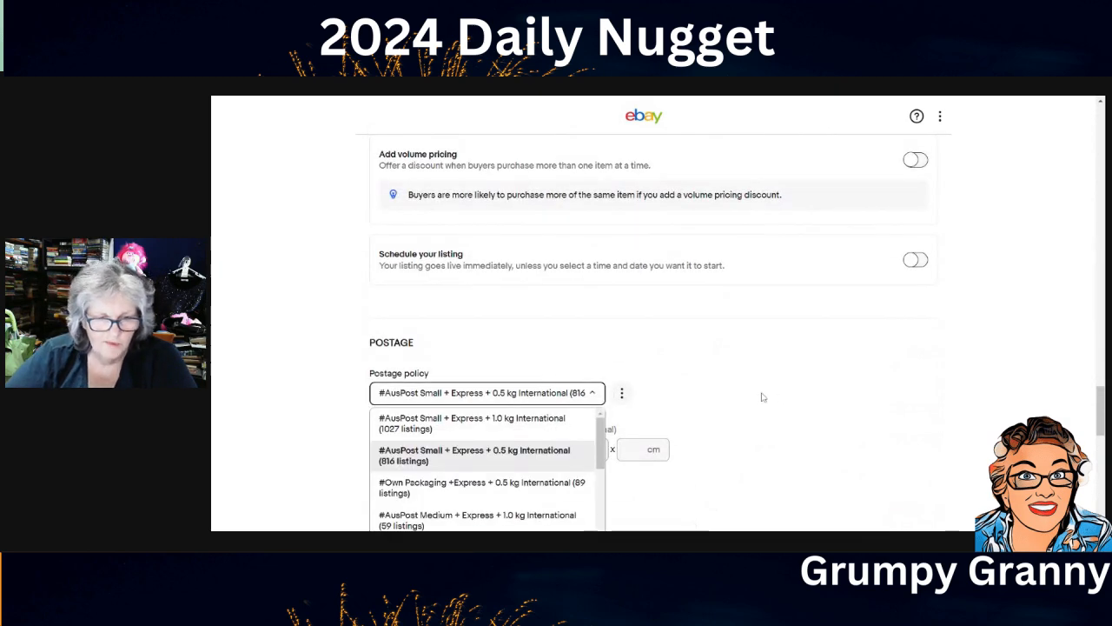
scroll(789, 397, "down", 2)
scroll(569, 329, "down", 5)
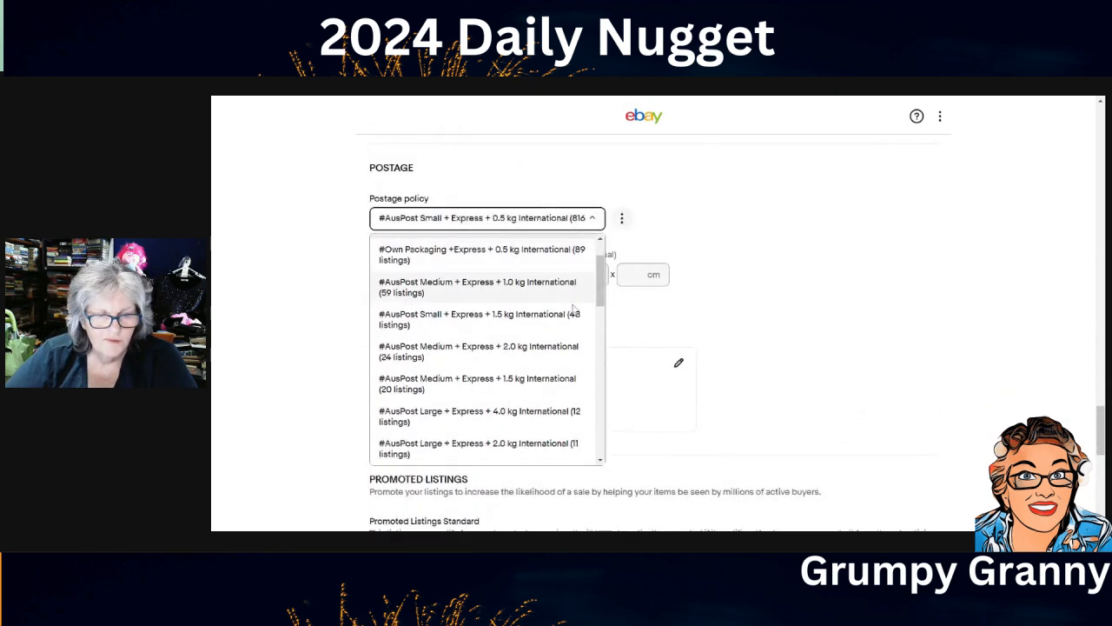
scroll(565, 325, "down", 3)
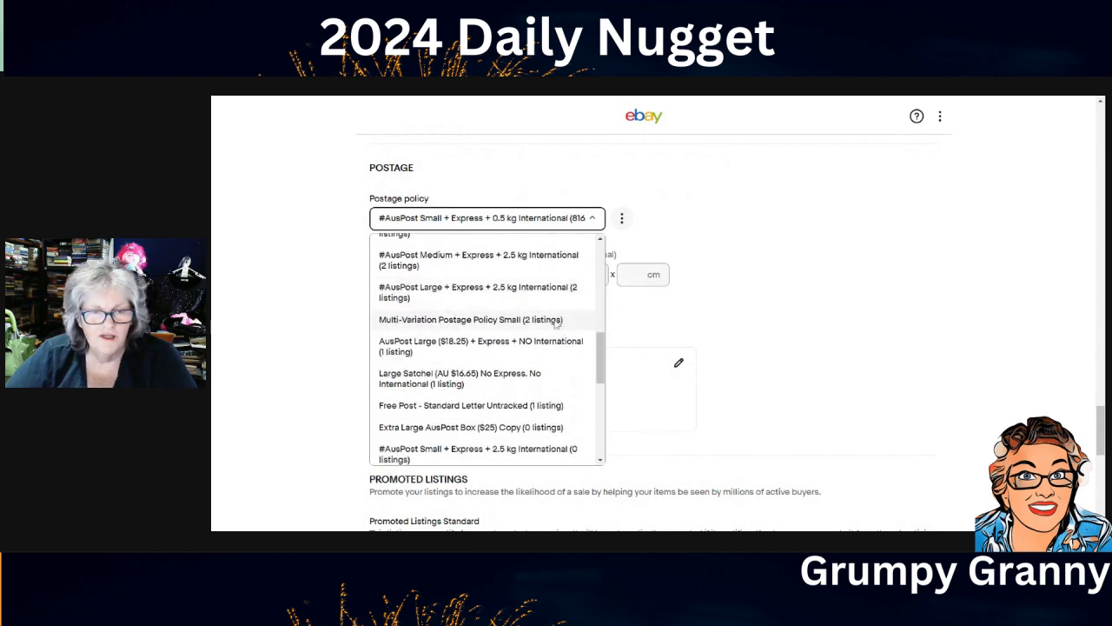
left_click(562, 321)
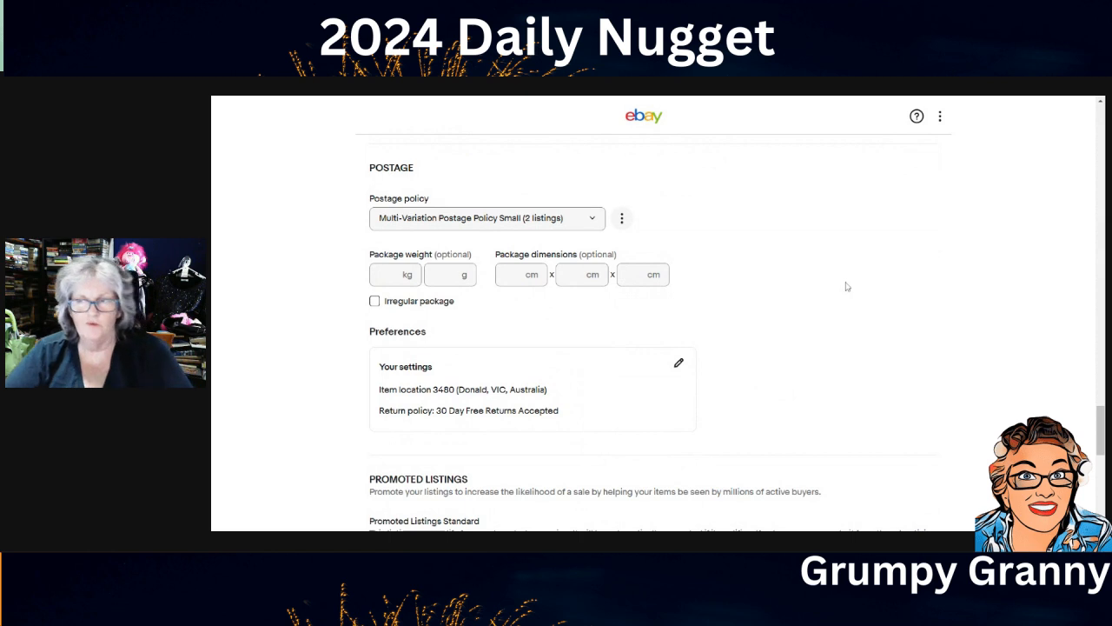